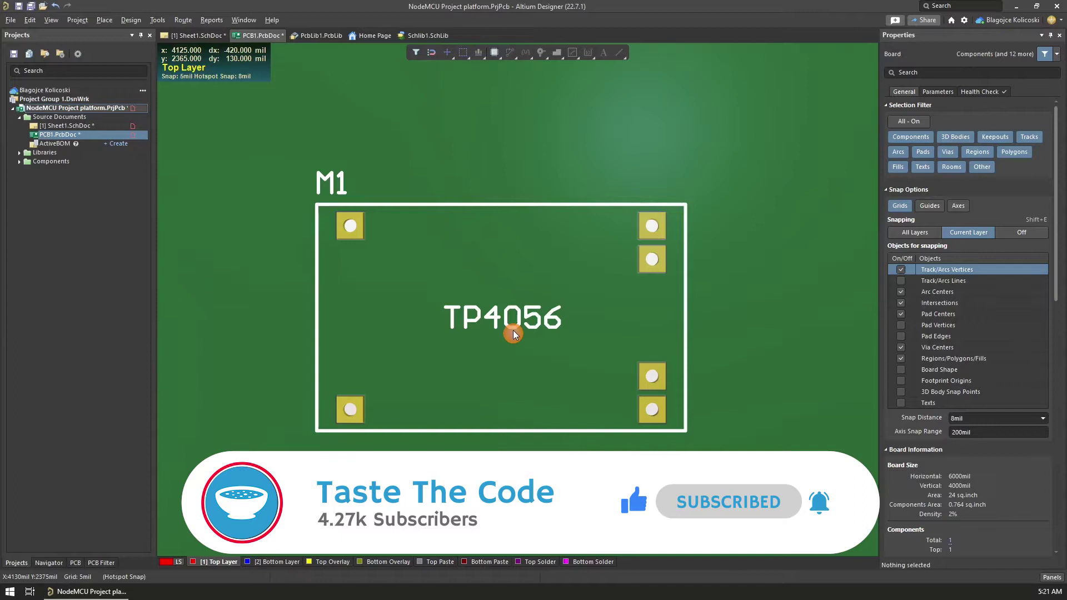
- Zoom out on the finished TP4056 board preview
{"action": "scroll", "coordinate": [512, 333], "scroll_direction": "down", "scroll_amount": 1, "text": "ctrl"}
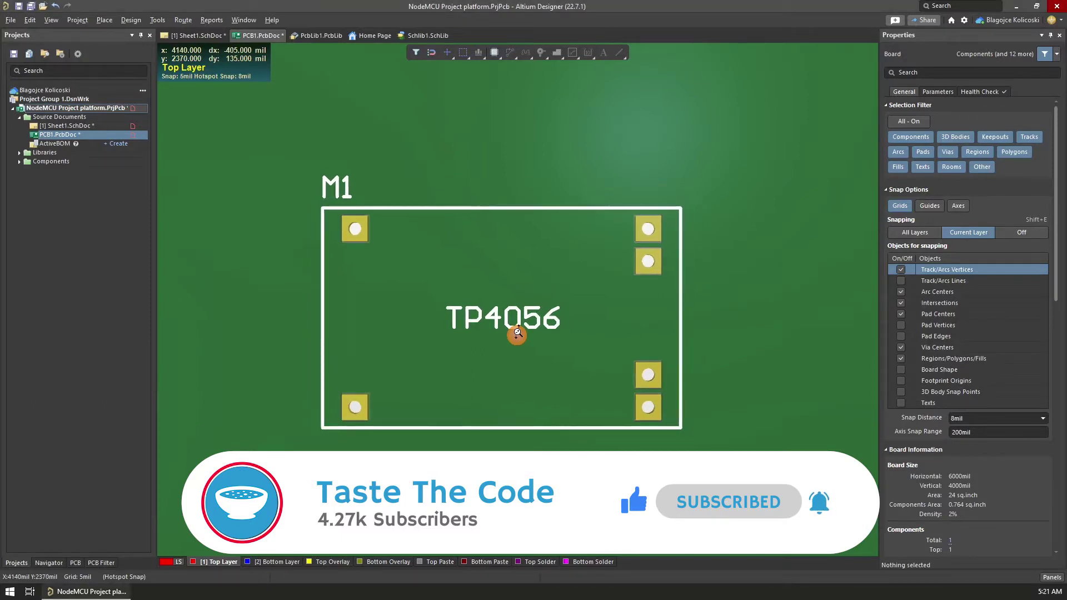
{"action": "scroll", "coordinate": [516, 333], "scroll_direction": "down", "scroll_amount": 1, "text": "ctrl"}
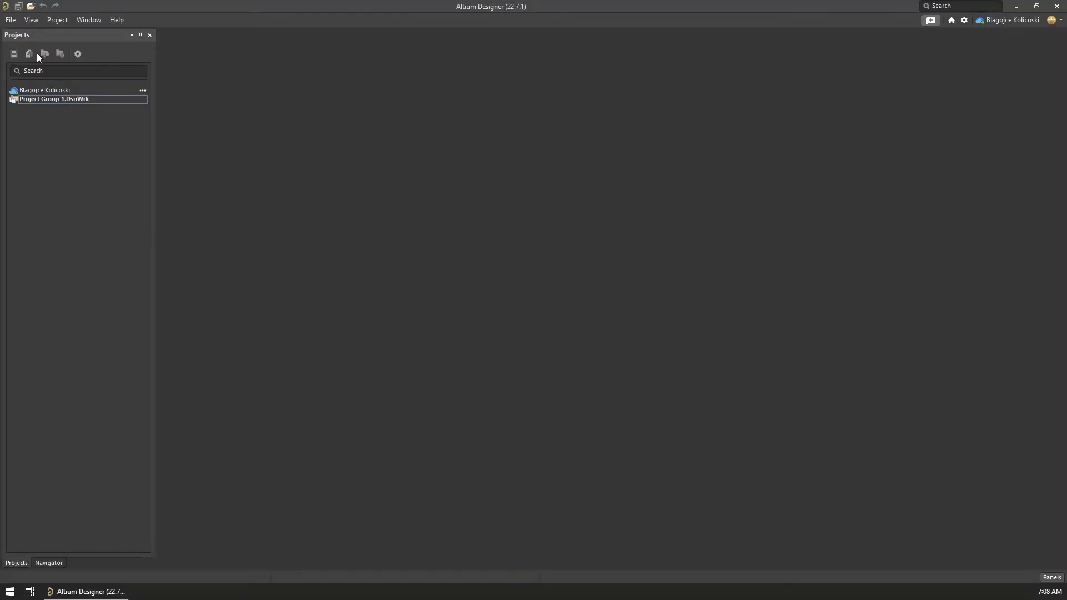
- Create a PCB <Empty> project named 'NodeMCU Project platform'
{"action": "left_click", "coordinate": [10, 21]}
{"action": "mouse_move", "coordinate": [15, 34]}
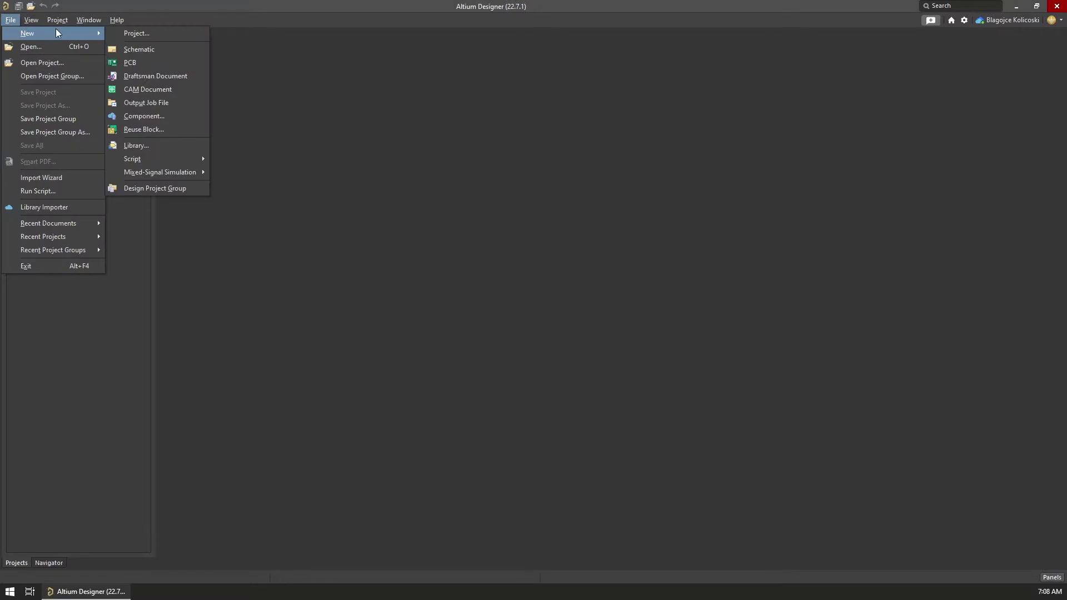
{"action": "left_click", "coordinate": [150, 35]}
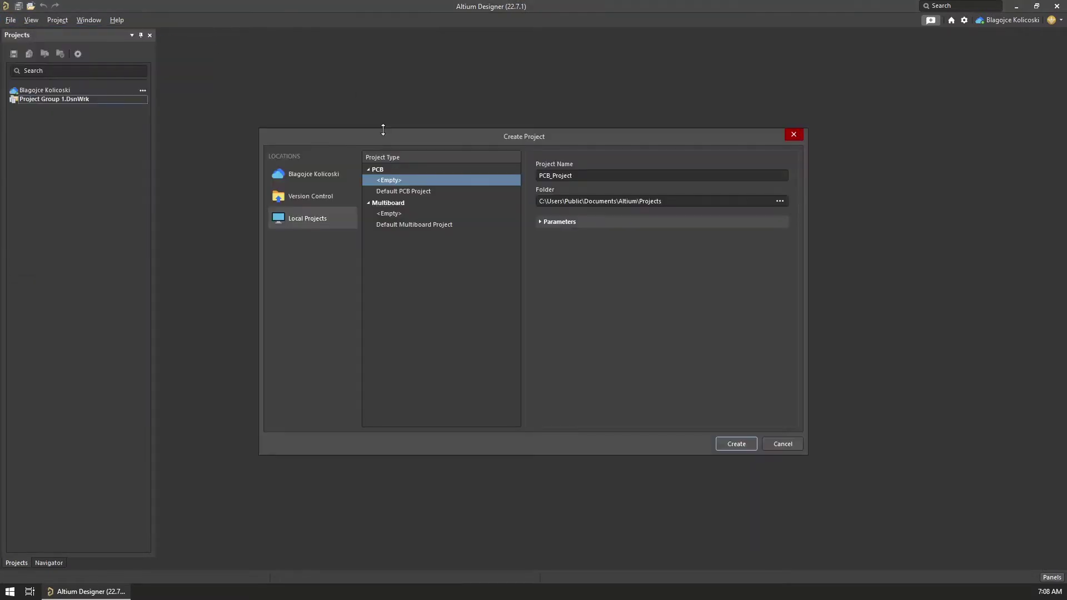
{"action": "double_click", "coordinate": [592, 176]}
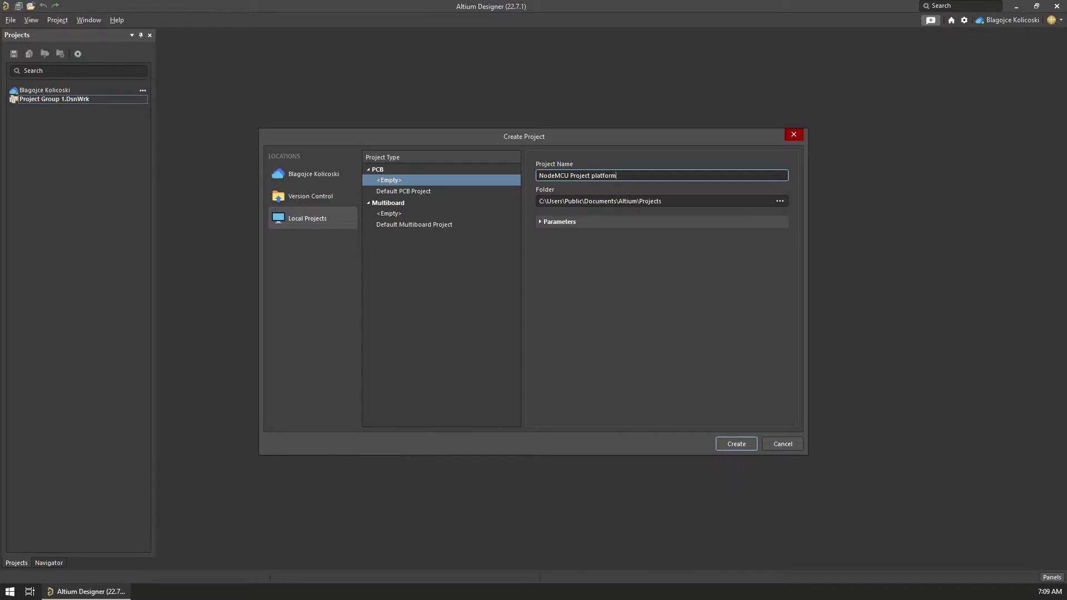
{"action": "left_click", "coordinate": [733, 443]}
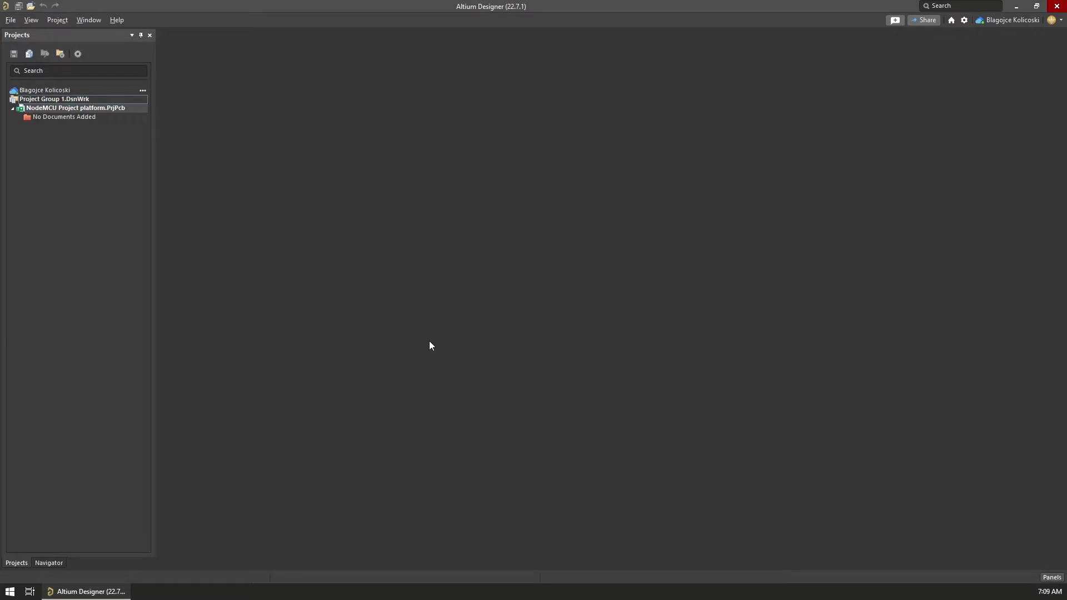
- Add a new schematic library to the NodeMCU project and save it as Schlib1.SchLib
{"action": "right_click", "coordinate": [104, 108]}
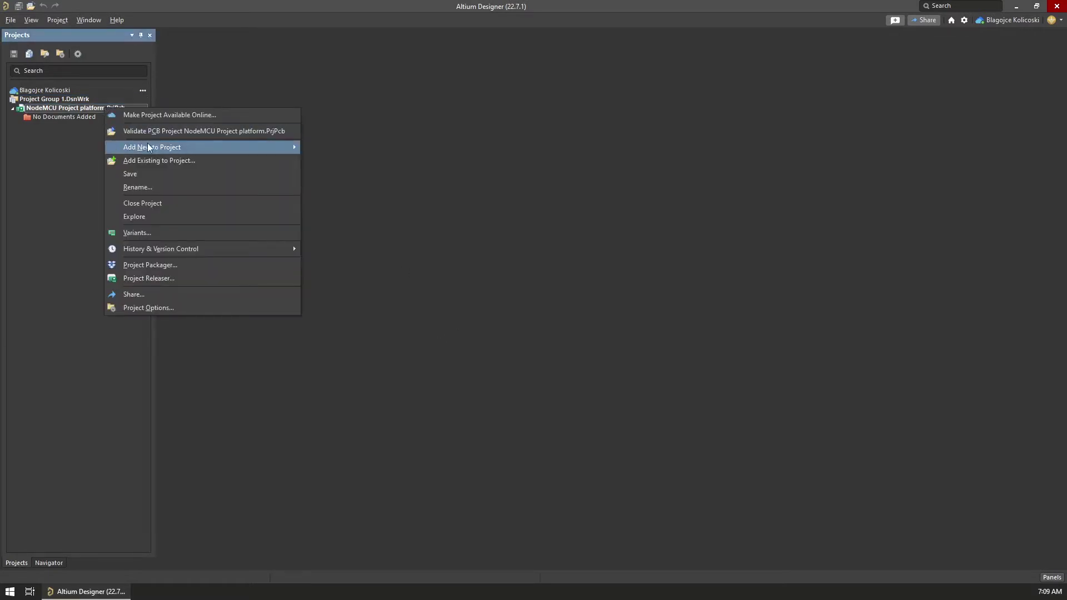
{"action": "mouse_move", "coordinate": [155, 147]}
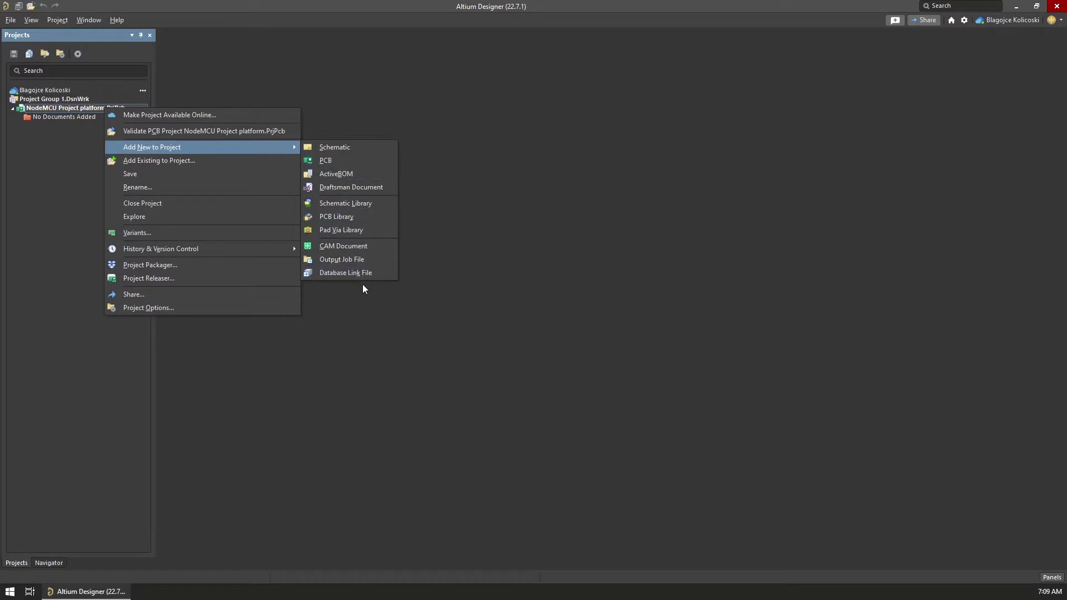
{"action": "left_click", "coordinate": [357, 204]}
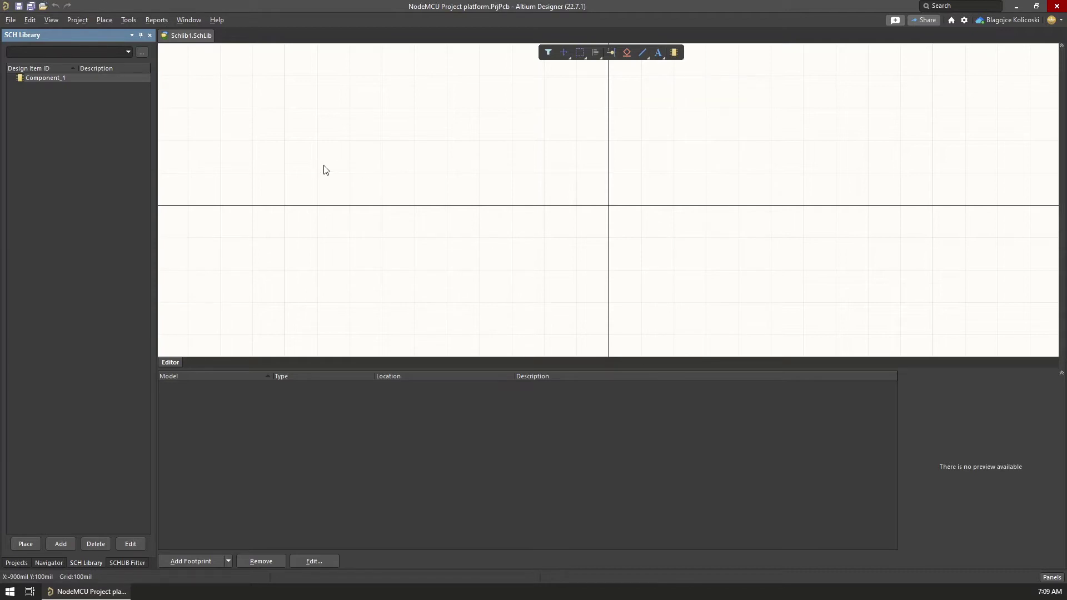
{"action": "key", "text": "ctrl+s"}
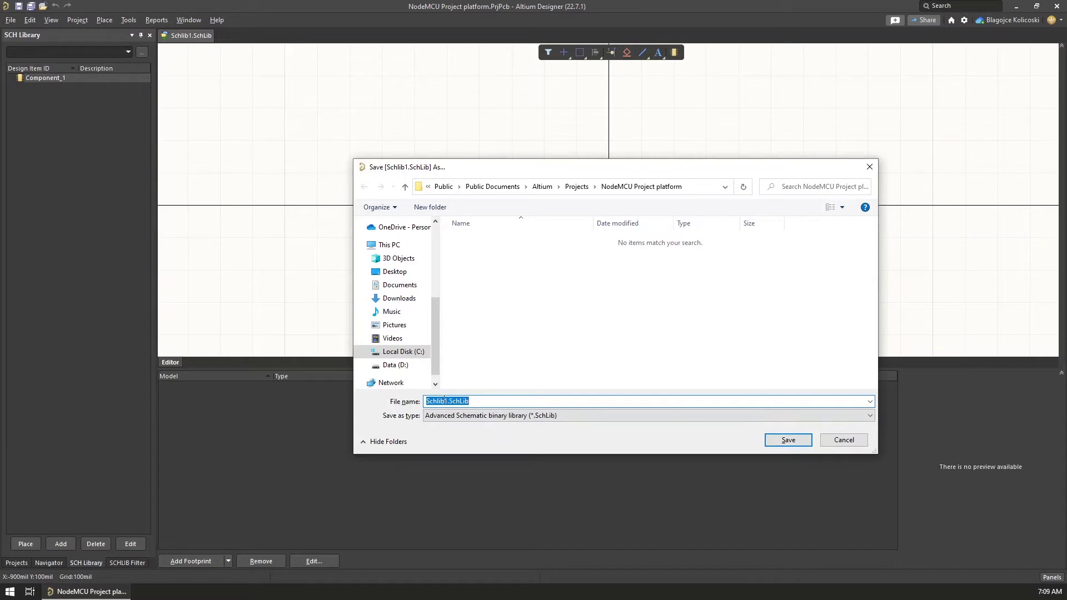
{"action": "left_click", "coordinate": [789, 440]}
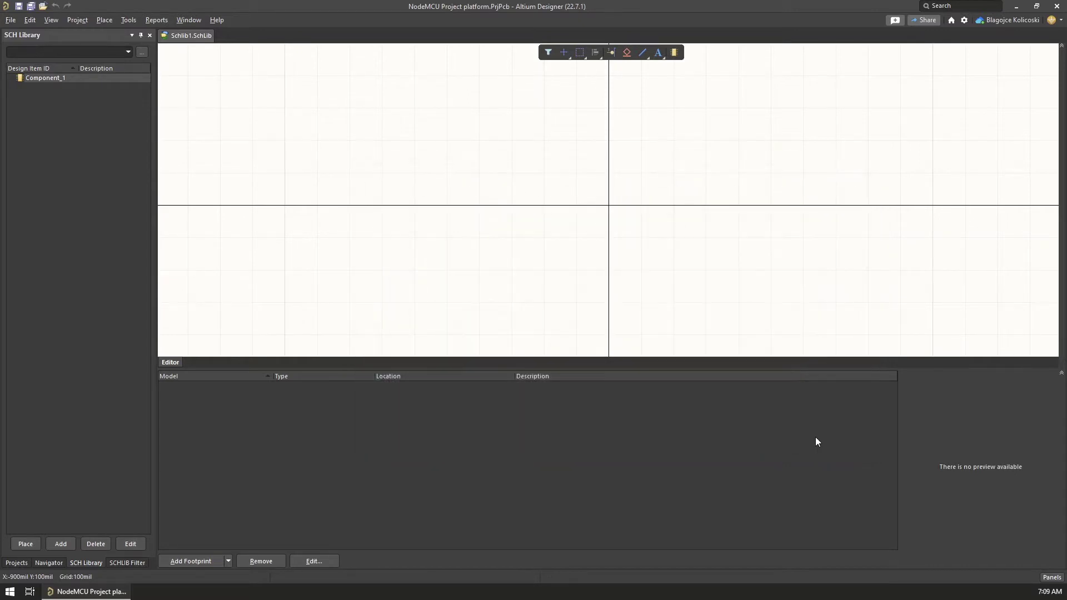
- Draw a 1000 × 1200 mil rectangle body centred on the origin
{"action": "left_click", "coordinate": [641, 56]}
{"action": "left_click", "coordinate": [667, 167]}
{"action": "left_click", "coordinate": [669, 55]}
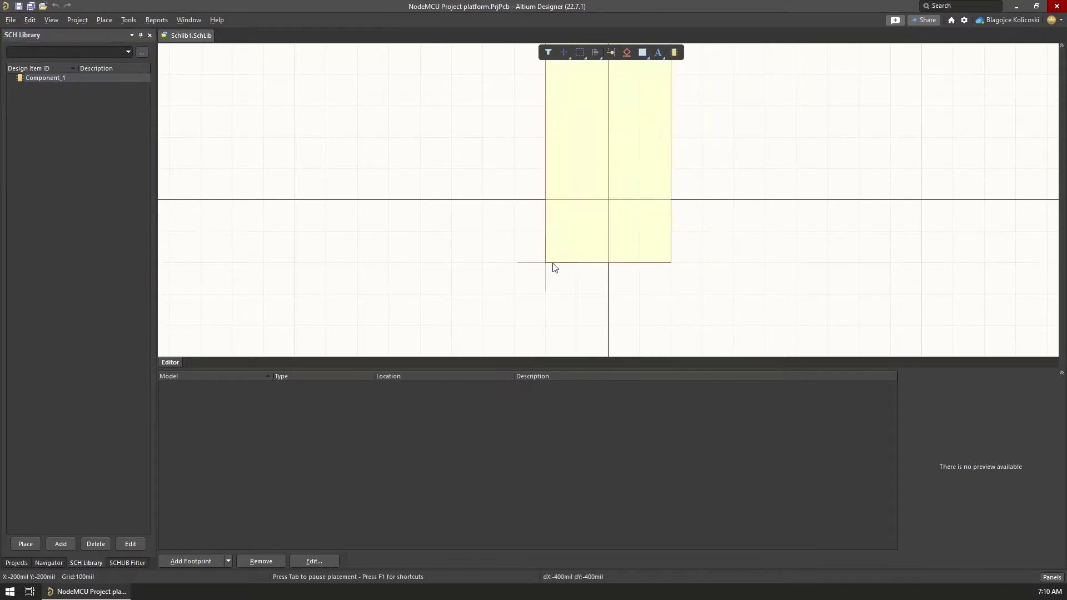
{"action": "scroll", "coordinate": [552, 266], "scroll_direction": "down", "scroll_amount": 3, "text": "ctrl"}
{"action": "left_click", "coordinate": [538, 310]}
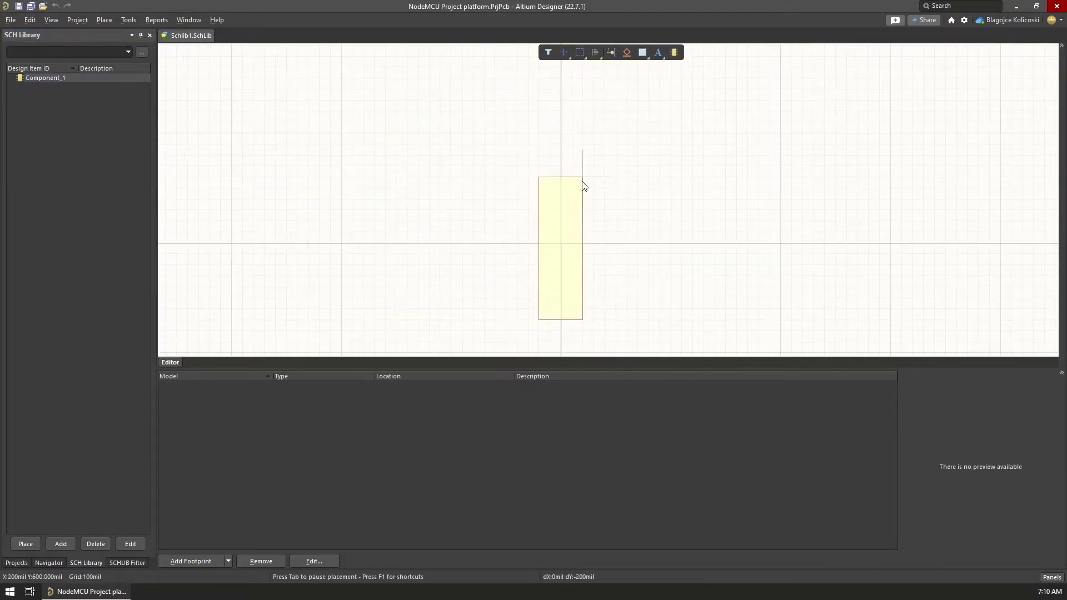
{"action": "left_click", "coordinate": [638, 188]}
{"action": "key", "text": "Escape"}
{"action": "mouse_move", "coordinate": [605, 231]}
{"action": "left_mouse_down"}
{"action": "mouse_move", "coordinate": [571, 223]}
{"action": "mouse_move", "coordinate": [616, 243]}
{"action": "left_mouse_up"}
{"action": "scroll", "coordinate": [571, 245], "scroll_direction": "down", "scroll_amount": 1}
{"action": "left_click_drag", "start_coordinate": [581, 357], "coordinate": [583, 435]}
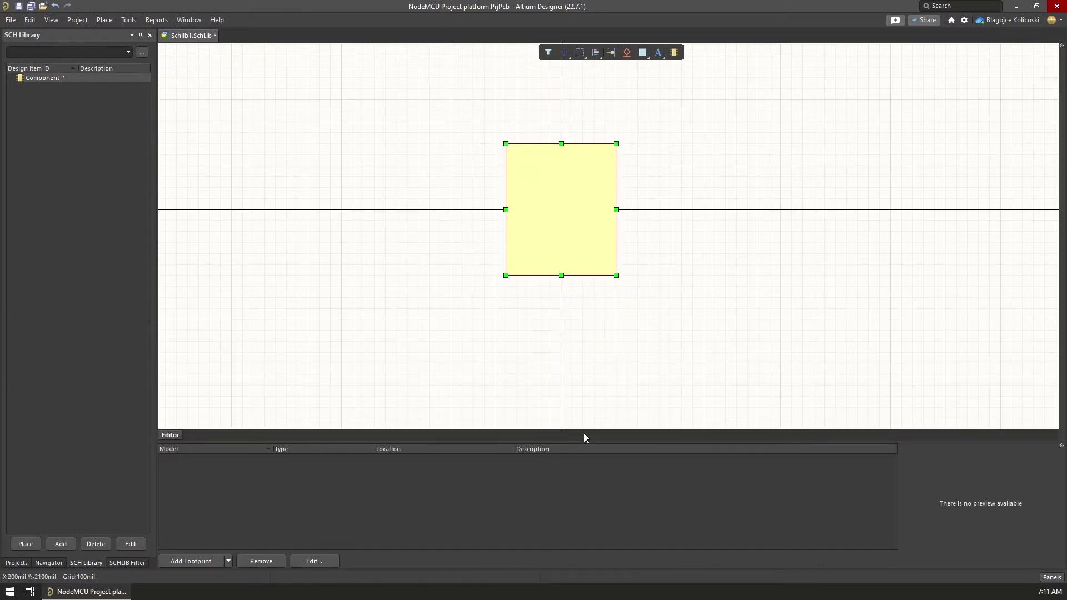
- Name the component TP4056Module with designator M?
{"action": "left_click", "coordinate": [130, 544]}
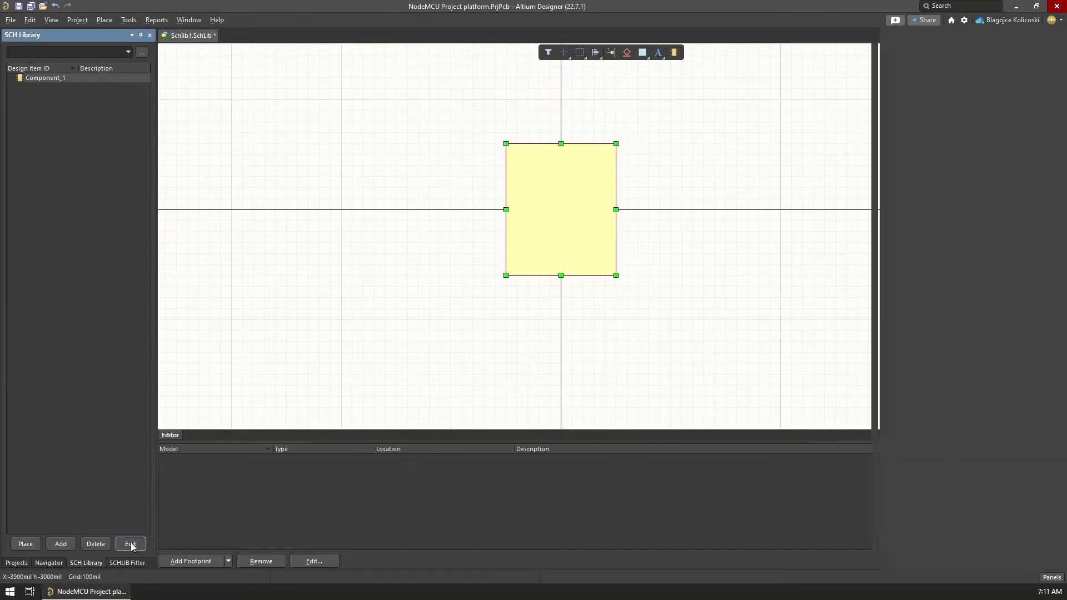
{"action": "left_click", "coordinate": [998, 122]}
{"action": "type", "text": "TP4056Module"}
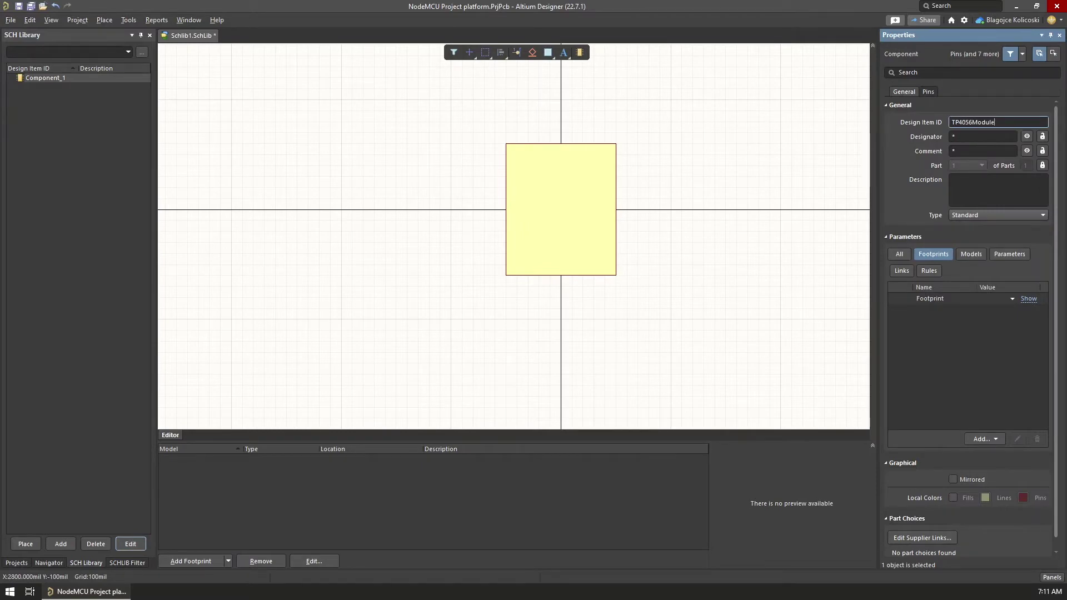
{"action": "key", "text": "Return"}
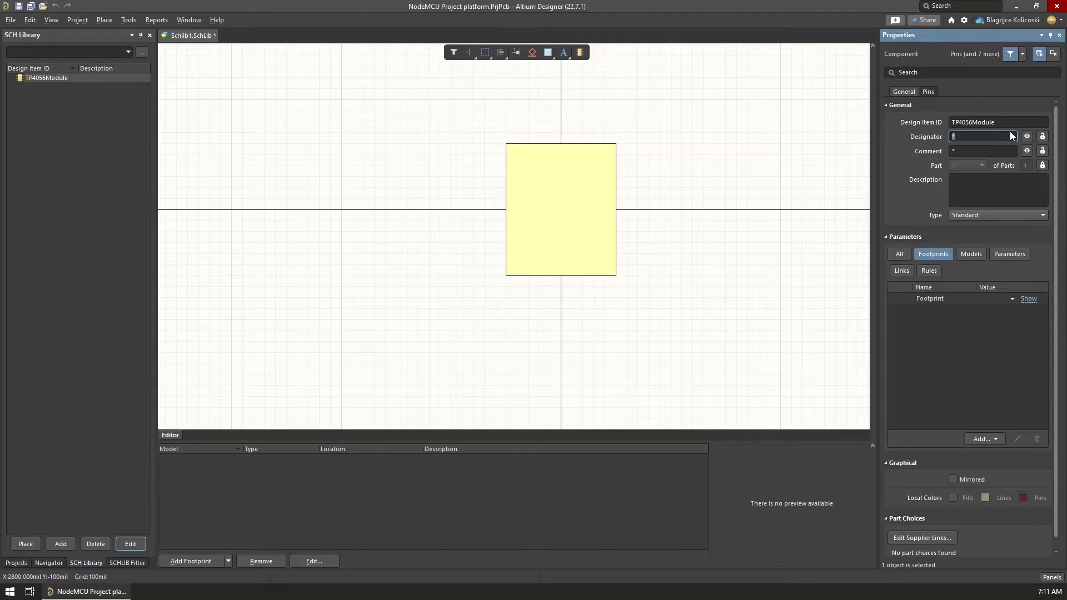
{"action": "type", "text": "M?"}
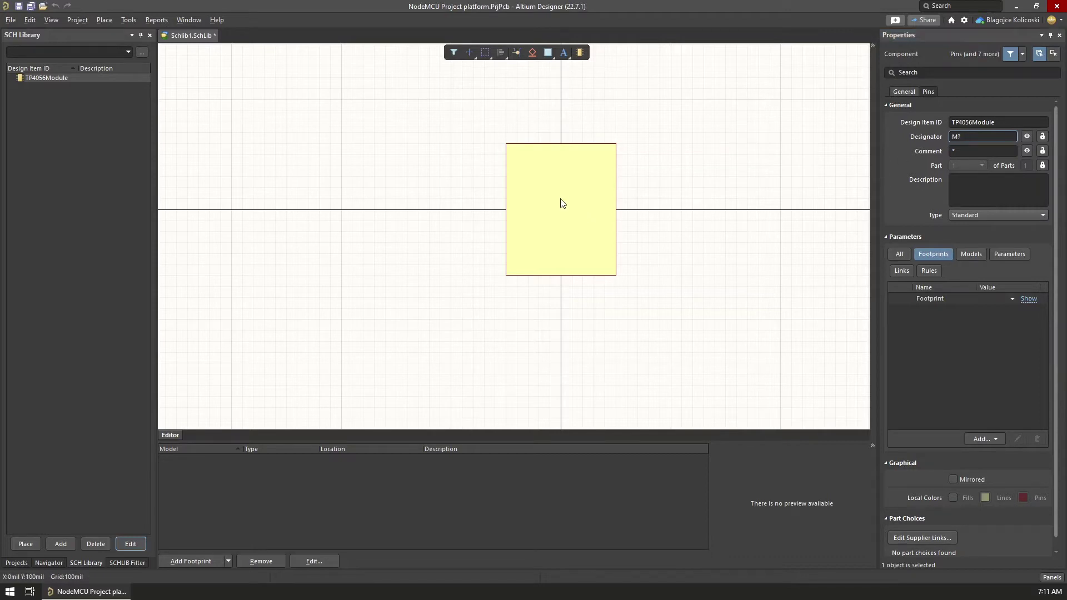
{"action": "left_click", "coordinate": [562, 202]}
- Set the description to 'TP4056 Module for managing battery charging'
{"action": "scroll", "coordinate": [585, 196], "scroll_direction": "up", "scroll_amount": 3, "text": "ctrl"}
{"action": "left_click", "coordinate": [970, 193]}
{"action": "type", "text": "TP"}
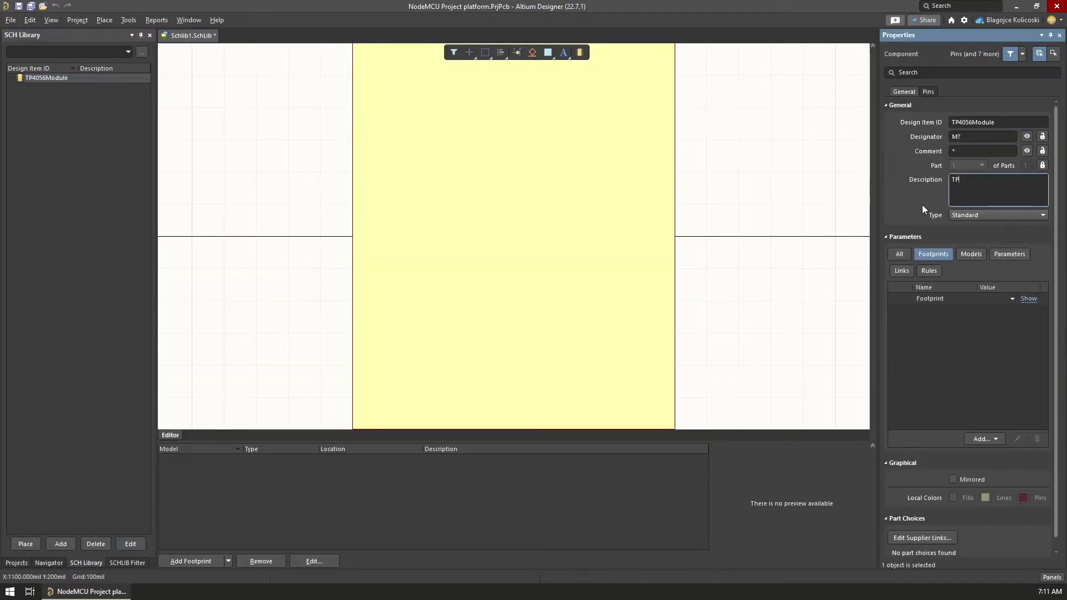
{"action": "type", "text": "4056 Module for char6 Module for charging"}
{"action": "key", "text": "BackSpace"}
{"action": "key", "text": "BackSpace"}
{"action": "key", "text": "BackSpace"}
{"action": "key", "text": "BackSpace"}
{"action": "key", "text": "BackSpace"}
{"action": "key", "text": "BackSpace"}
{"action": "key", "text": "BackSpace"}
{"action": "key", "text": "BackSpace"}
{"action": "type", "text": "managing battery charging"}
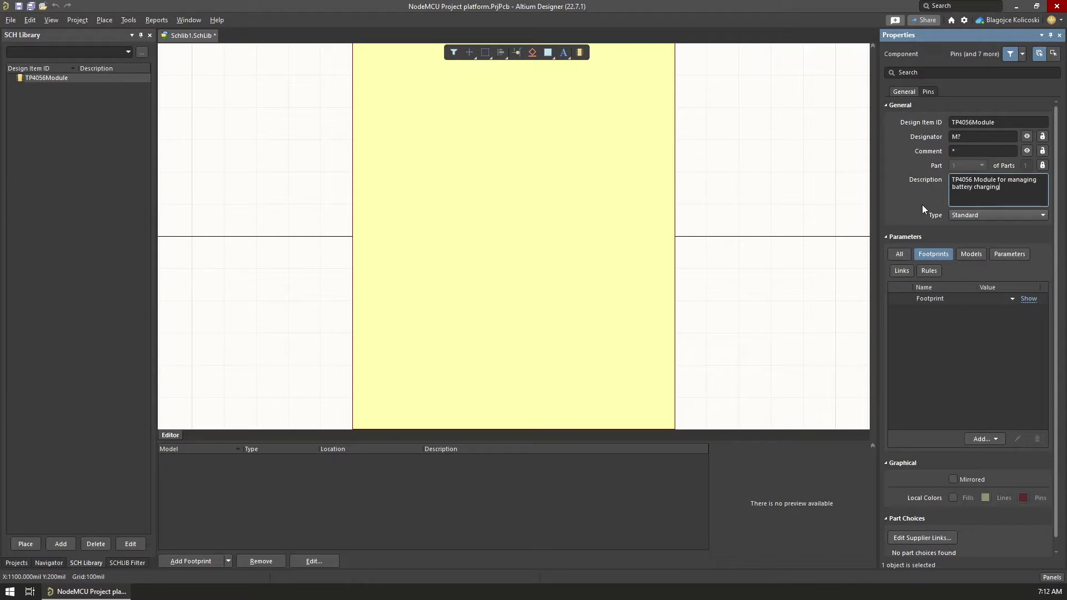
{"action": "key", "text": "Return"}
{"action": "left_click", "coordinate": [476, 178]}
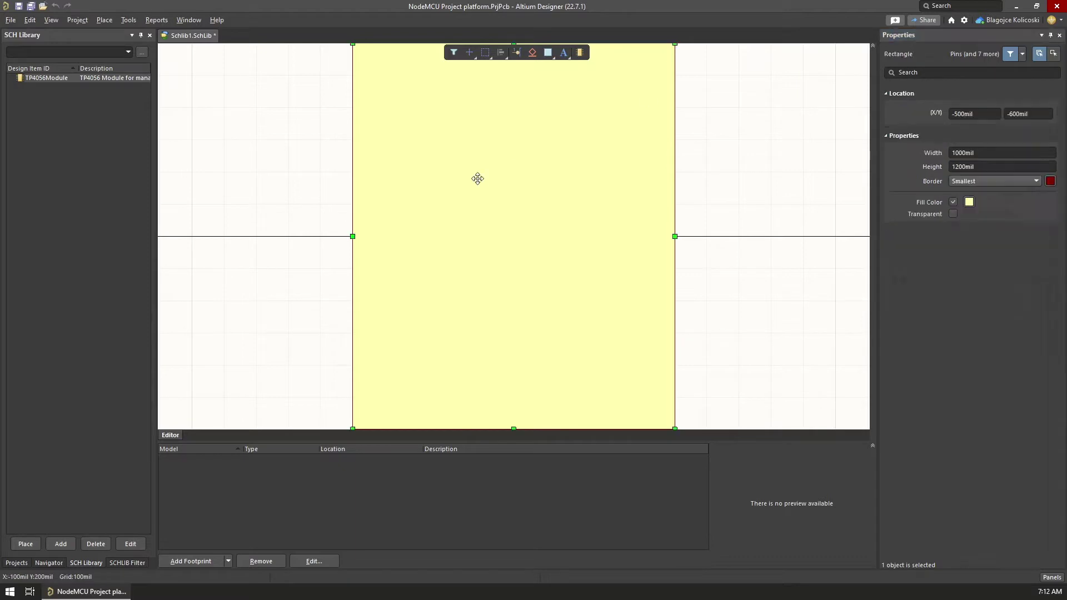
- Move the top and bottom edges in so the body measures 1000 × 1000 mil
{"action": "scroll", "coordinate": [500, 177], "scroll_direction": "down", "scroll_amount": 2, "text": "ctrl"}
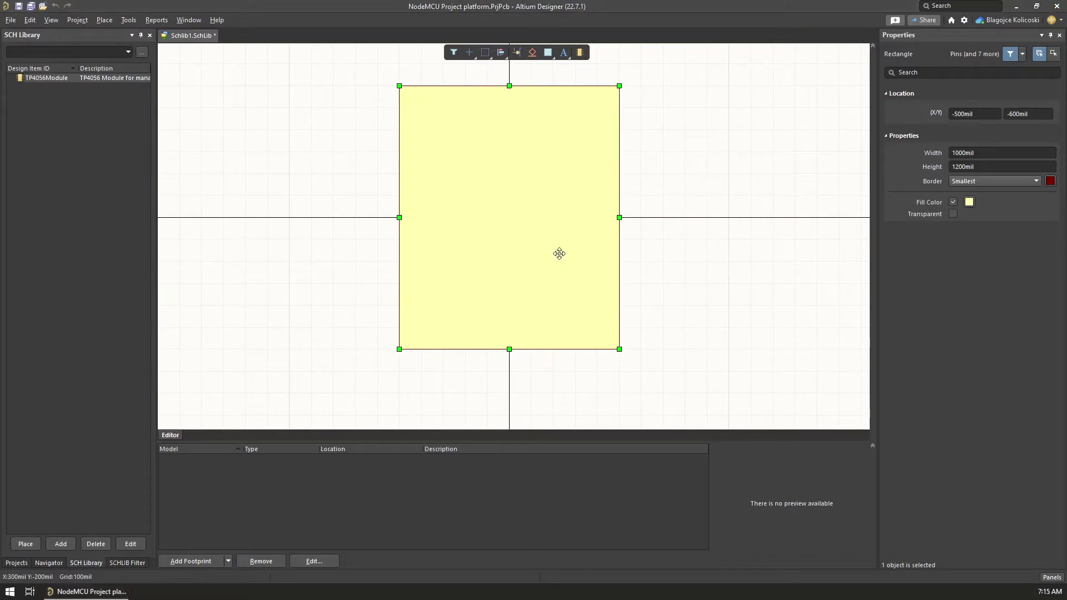
{"action": "left_click_drag", "start_coordinate": [509, 86], "coordinate": [509, 106]}
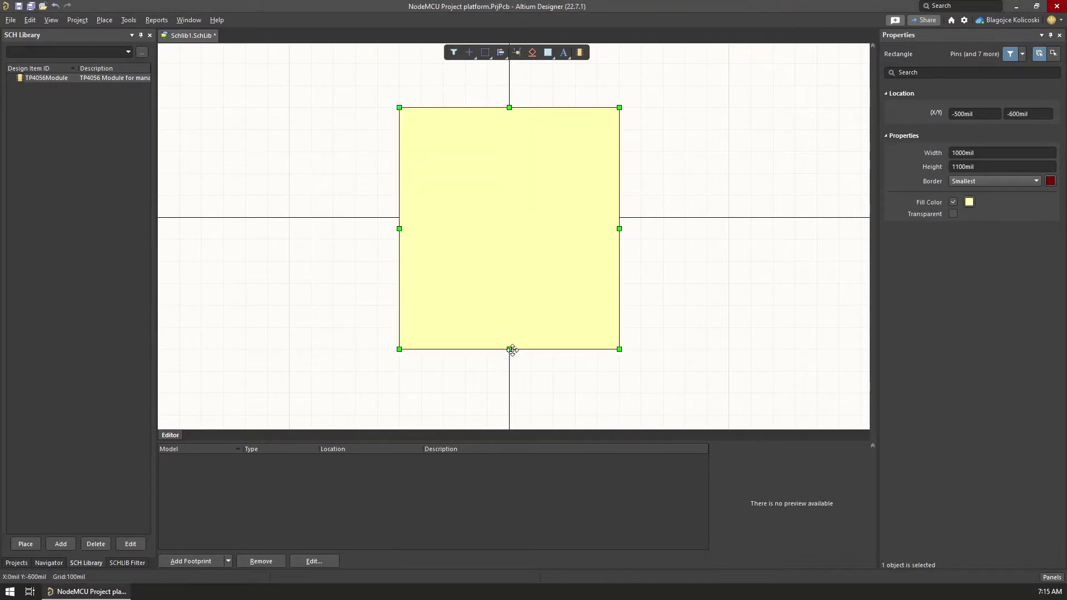
{"action": "left_click_drag", "start_coordinate": [510, 349], "coordinate": [509, 329]}
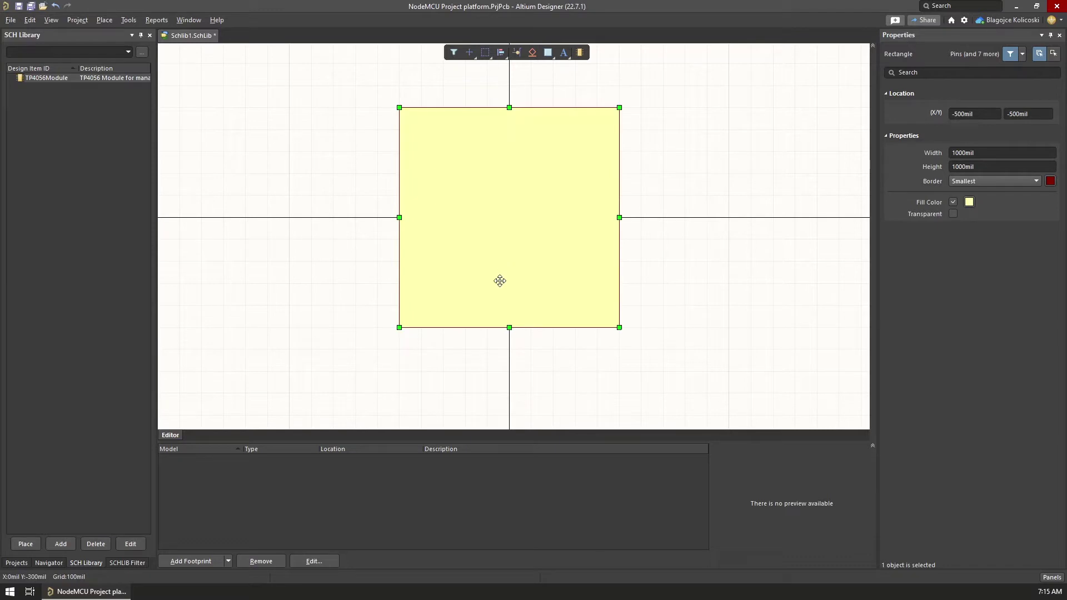
- Place the VCC and GND pins on the body's left edge
{"action": "left_click", "coordinate": [518, 53]}
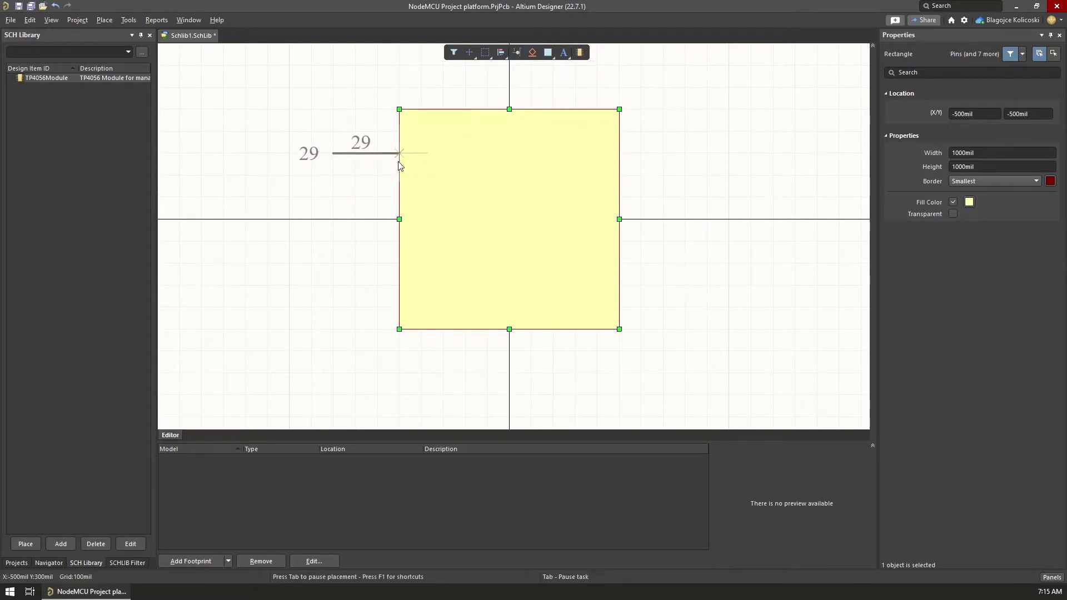
{"action": "key", "text": "space"}
{"action": "key", "text": "space"}
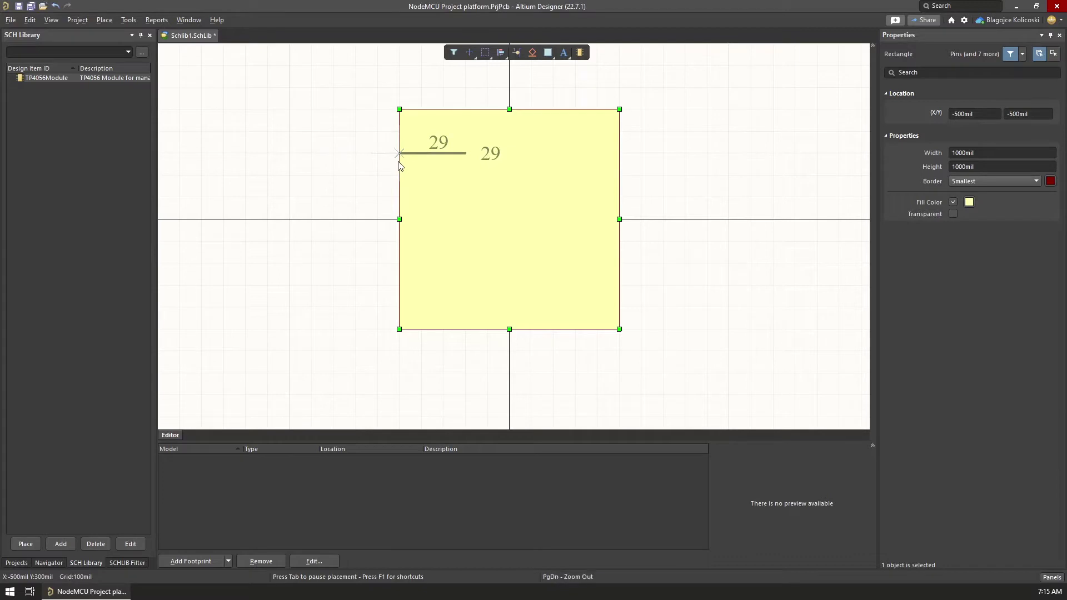
{"action": "key", "text": "Home"}
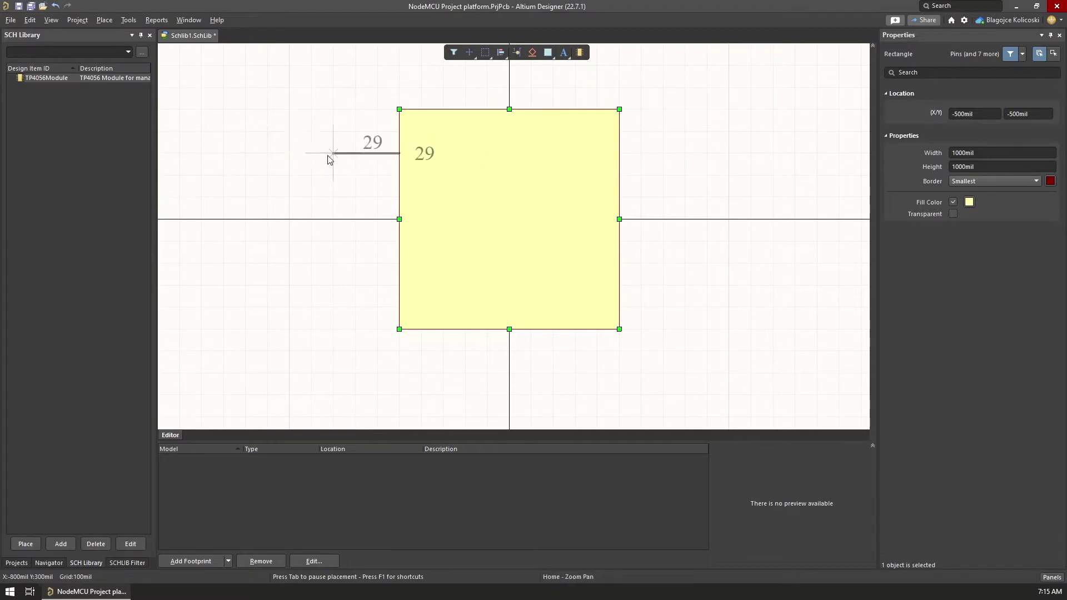
{"action": "key", "text": "Left"}
{"action": "key", "text": "Tab"}
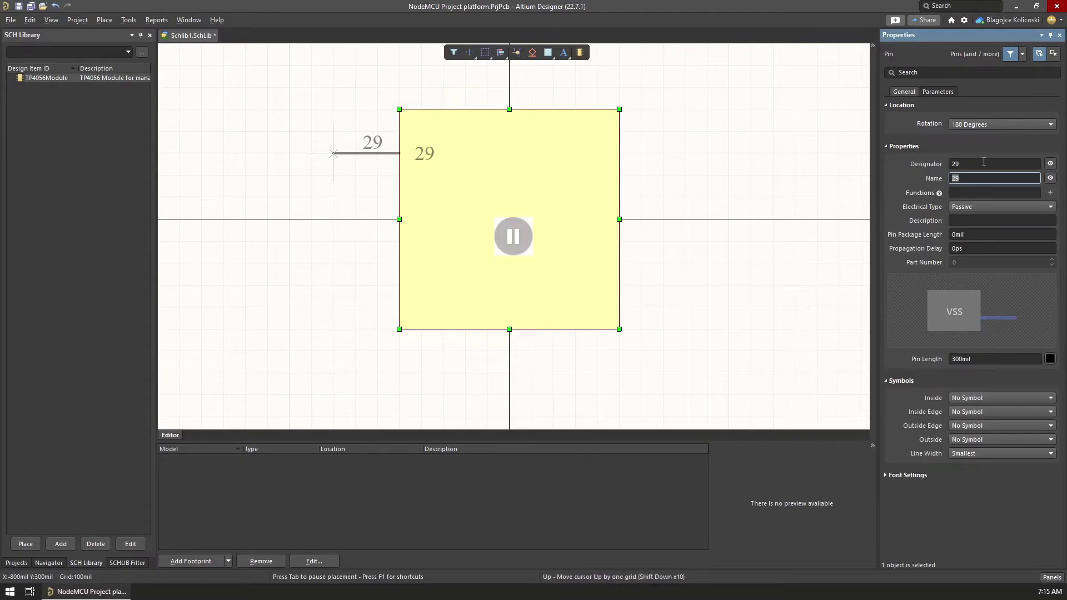
{"action": "left_click", "coordinate": [983, 161]}
{"action": "type", "text": "VCC"}
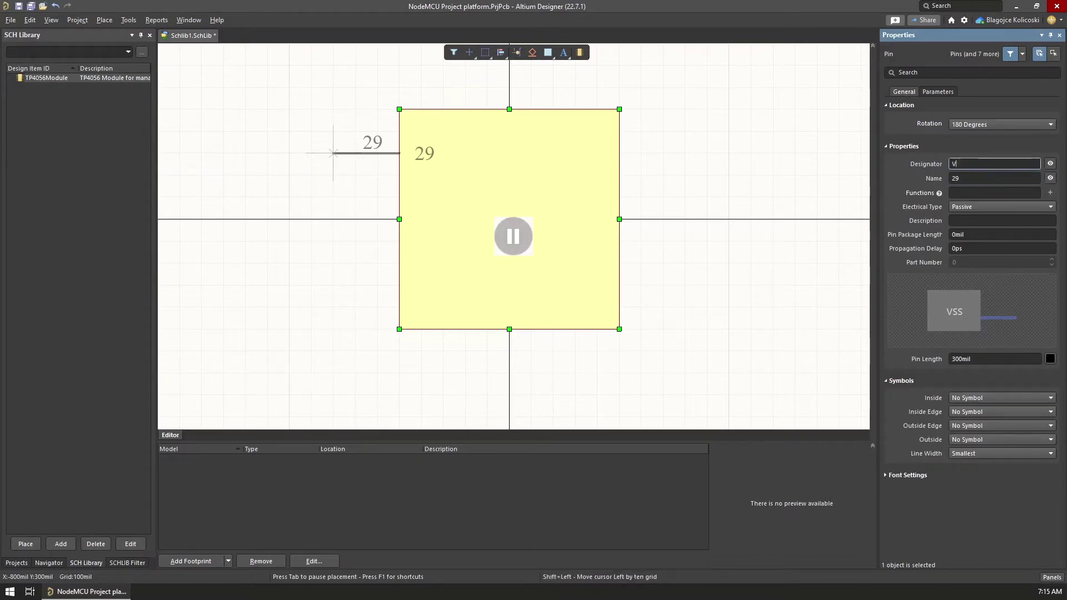
{"action": "left_click", "coordinate": [975, 177]}
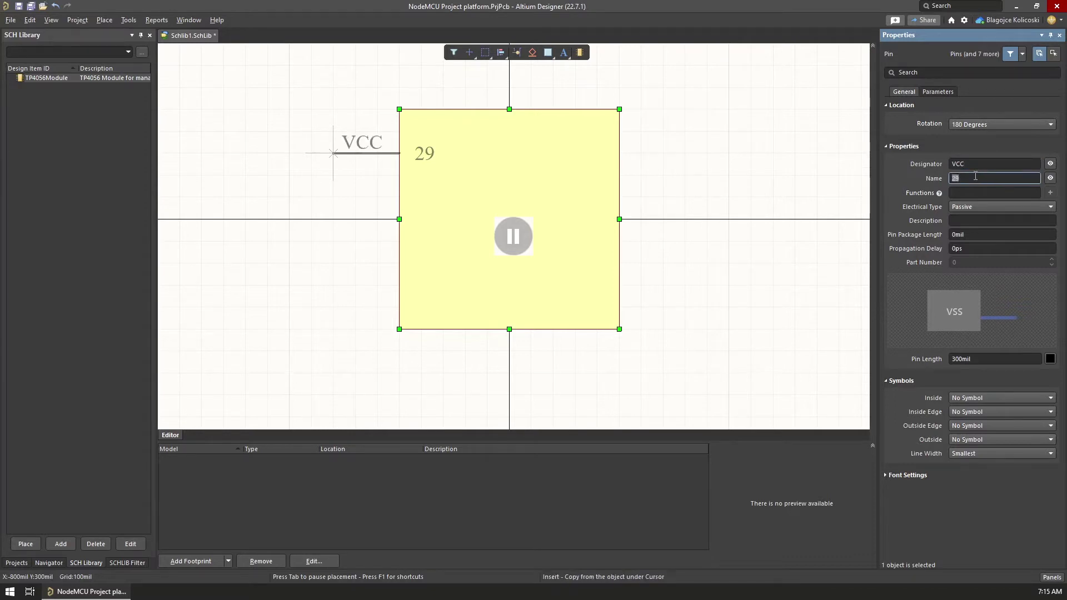
{"action": "type", "text": "VCC"}
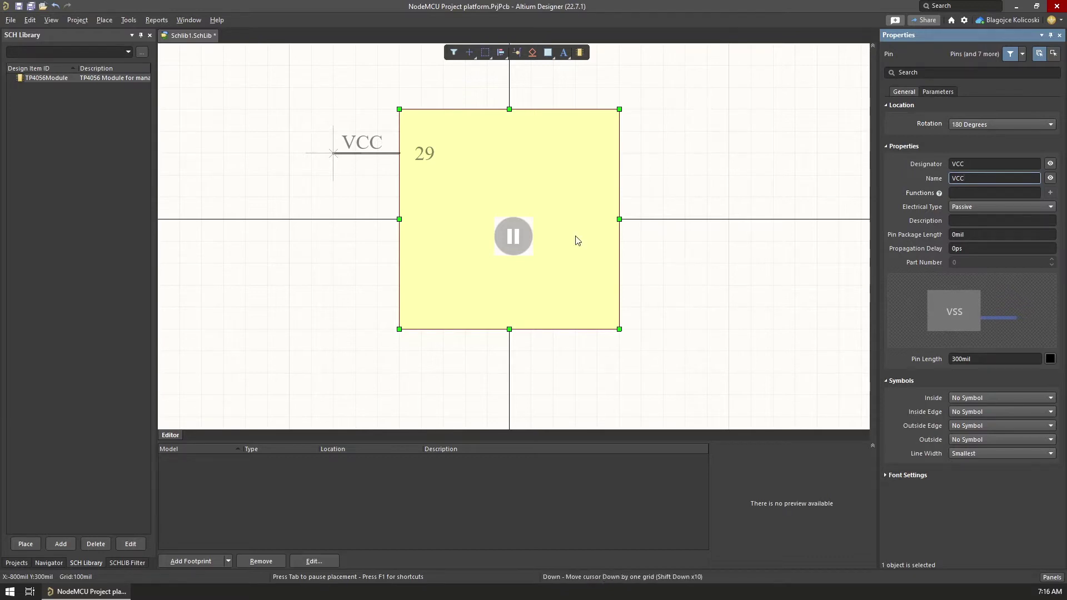
{"action": "left_click", "coordinate": [333, 153]}
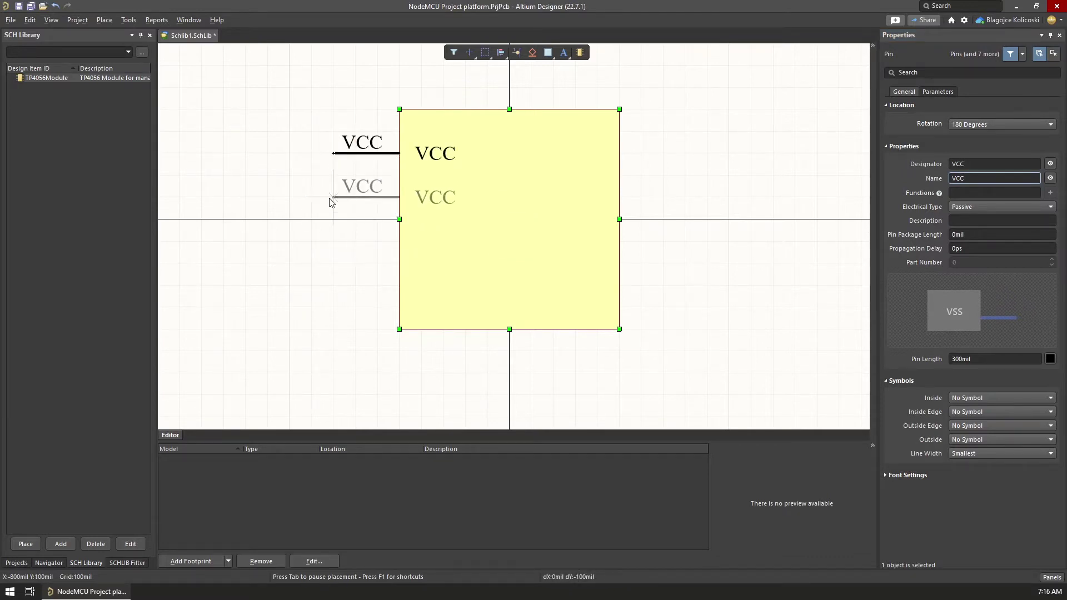
{"action": "key", "text": "Tab"}
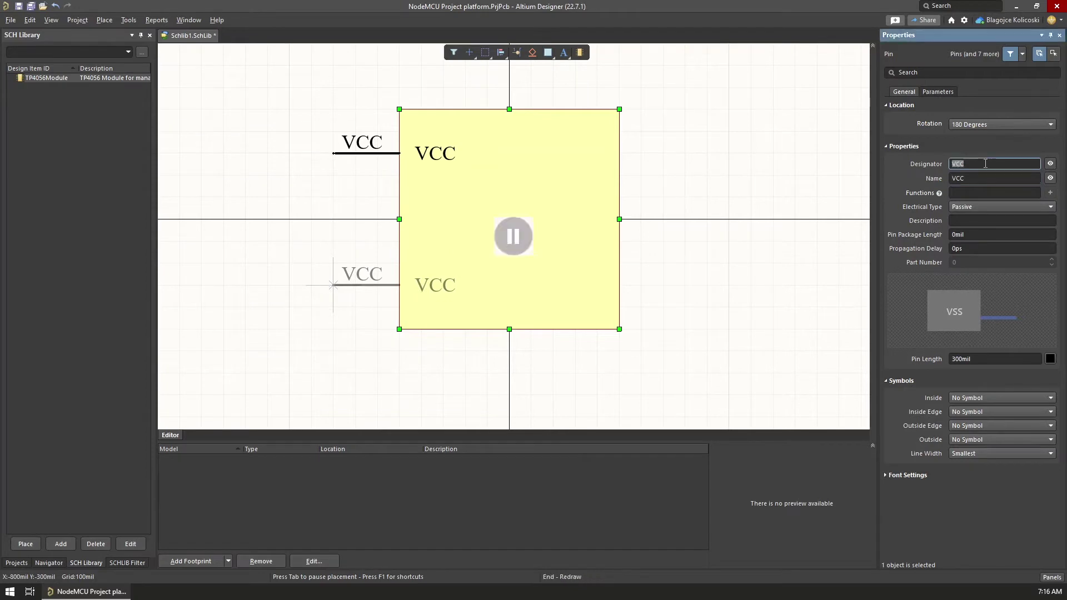
{"action": "type", "text": "GND"}
{"action": "key", "text": "Tab"}
{"action": "type", "text": "GND"}
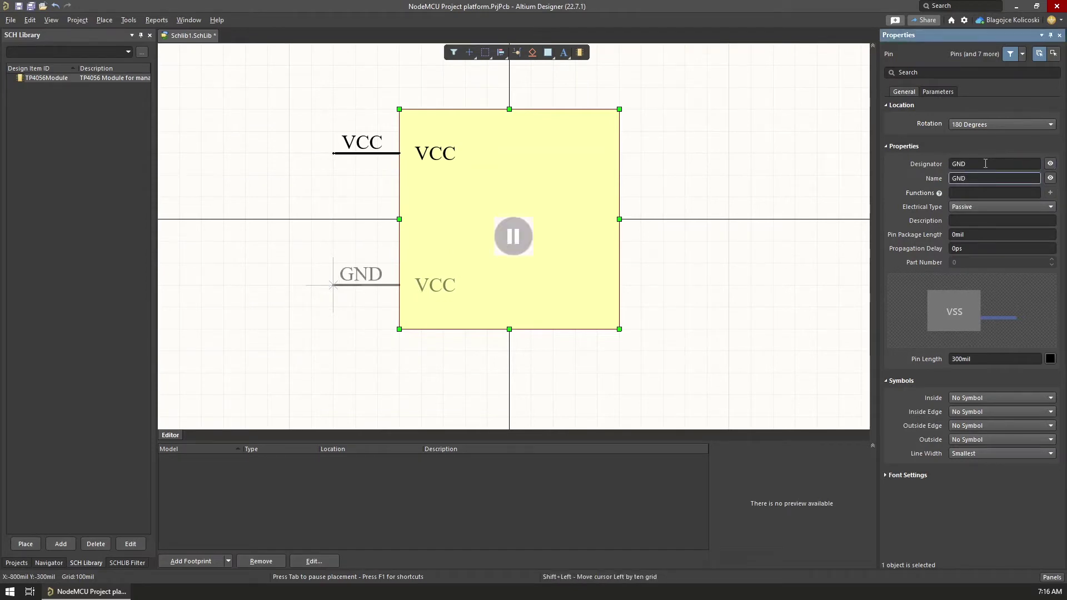
{"action": "key", "text": "Return"}
{"action": "left_click", "coordinate": [333, 285]}
- Add the OUT+ and OUT- pins at the top and bottom of the right edge
{"action": "key", "text": "space"}
{"action": "key", "text": "space"}
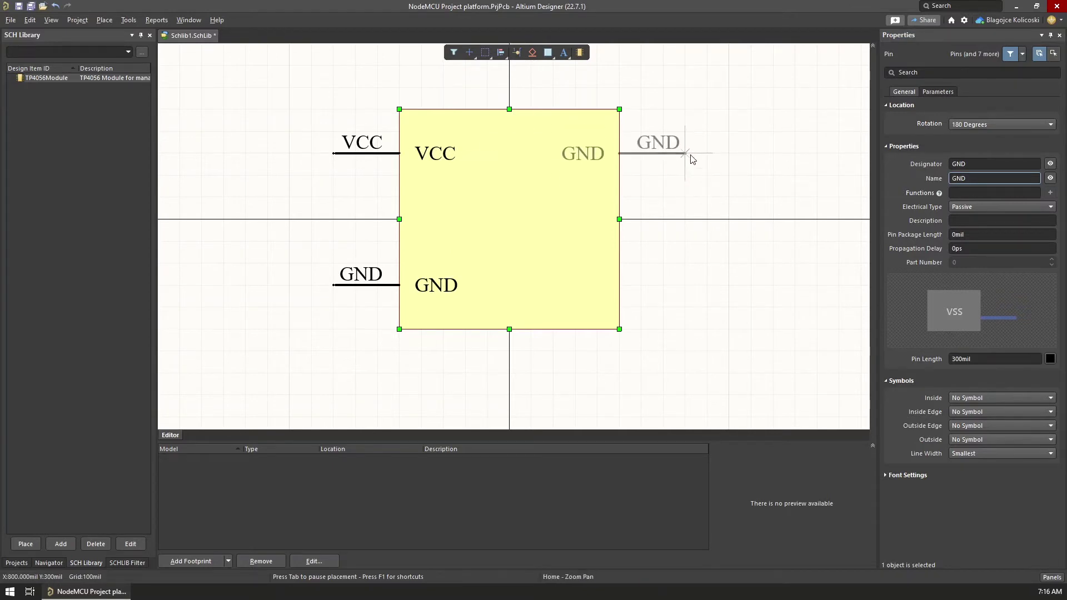
{"action": "key", "text": "Tab"}
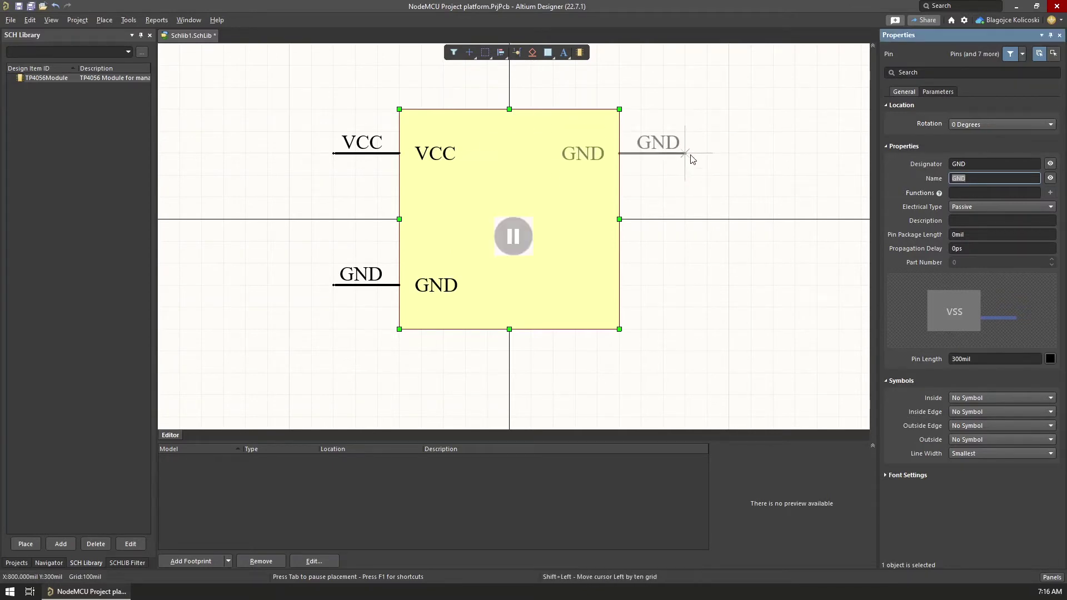
{"action": "key", "text": "shift+Tab"}
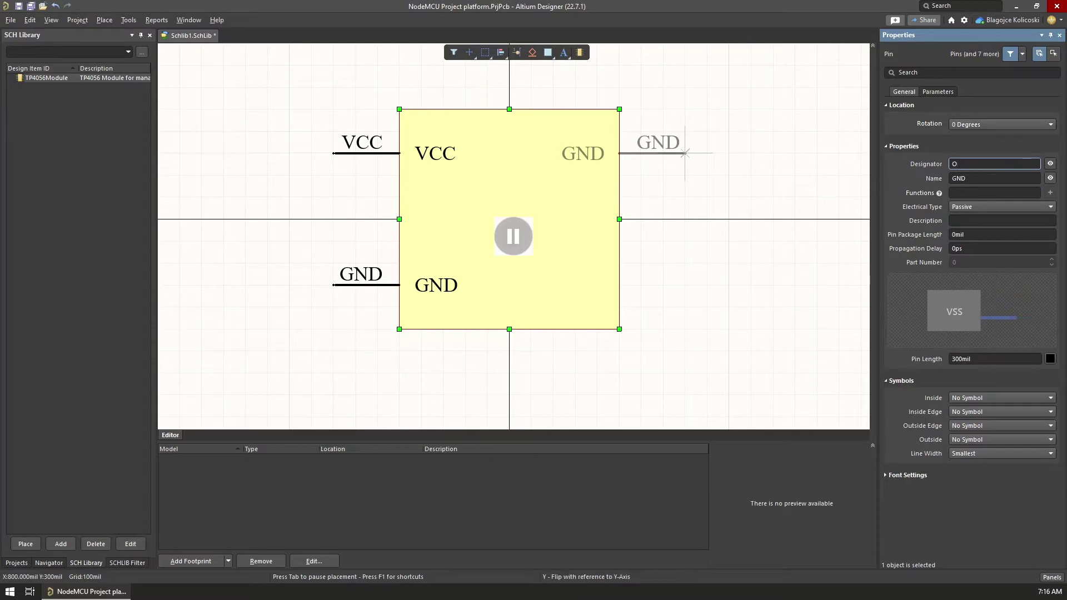
{"action": "type", "text": "OUT+"}
{"action": "key", "text": "Tab"}
{"action": "type", "text": "OUT"}
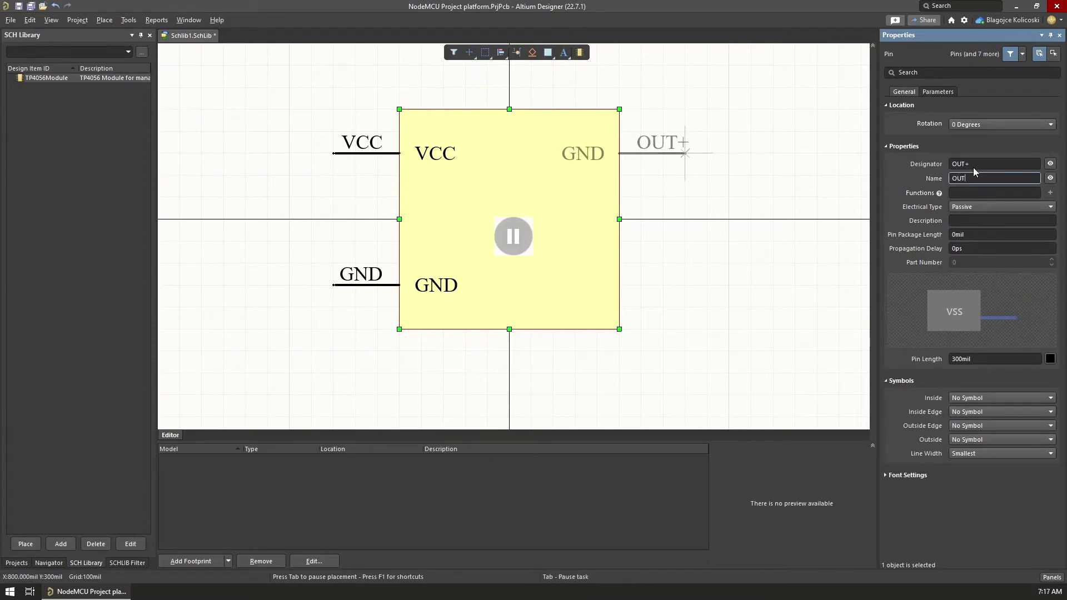
{"action": "type", "text": "+"}
{"action": "left_click", "coordinate": [513, 236]}
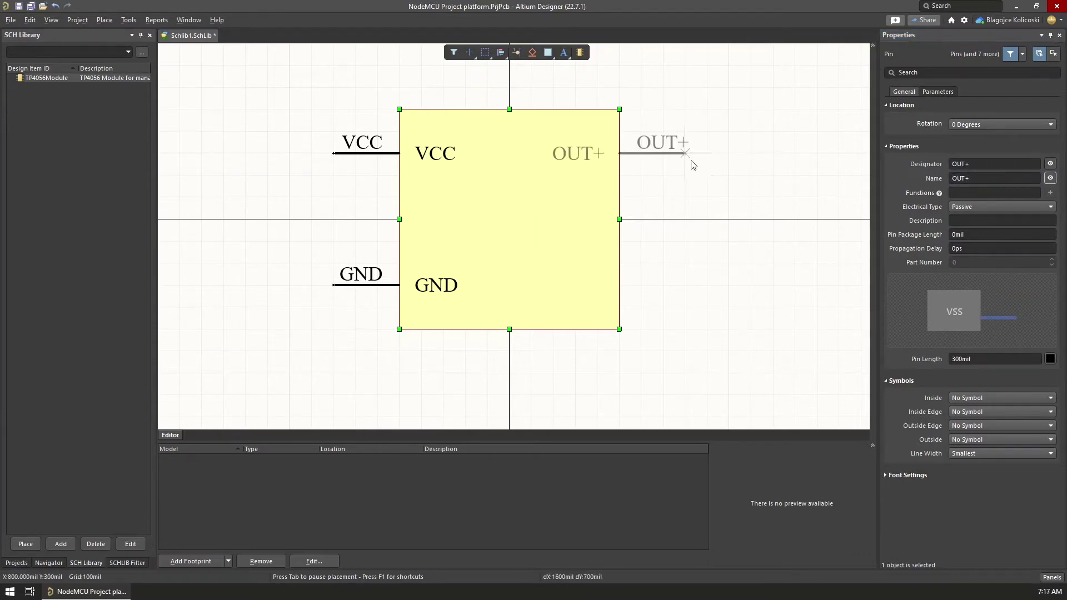
{"action": "left_click", "coordinate": [691, 160]}
{"action": "key", "text": "Tab"}
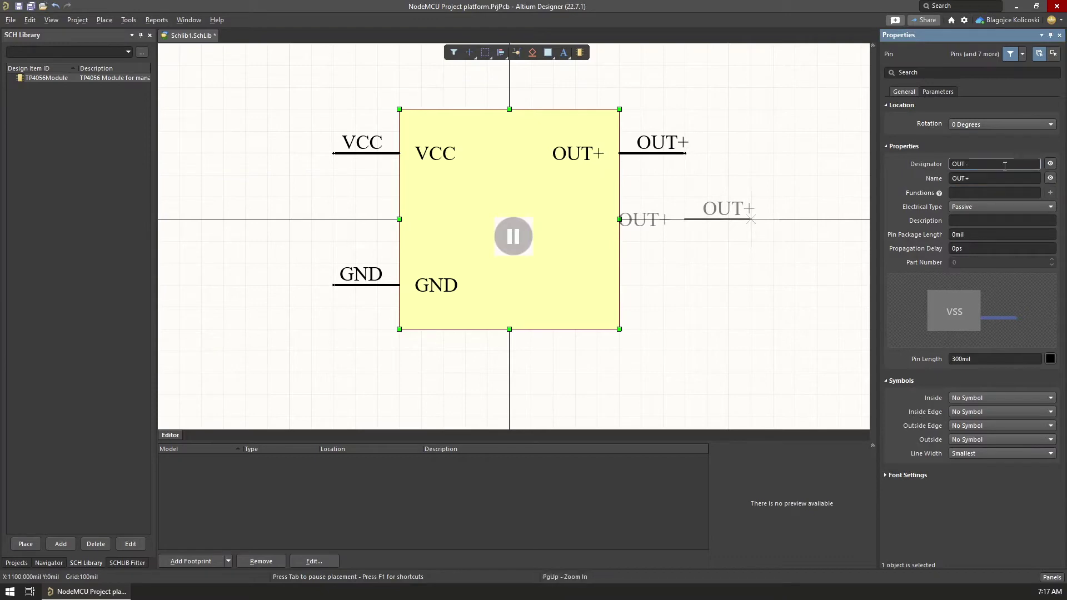
{"action": "key", "text": "Tab"}
{"action": "type", "text": "OUT-"}
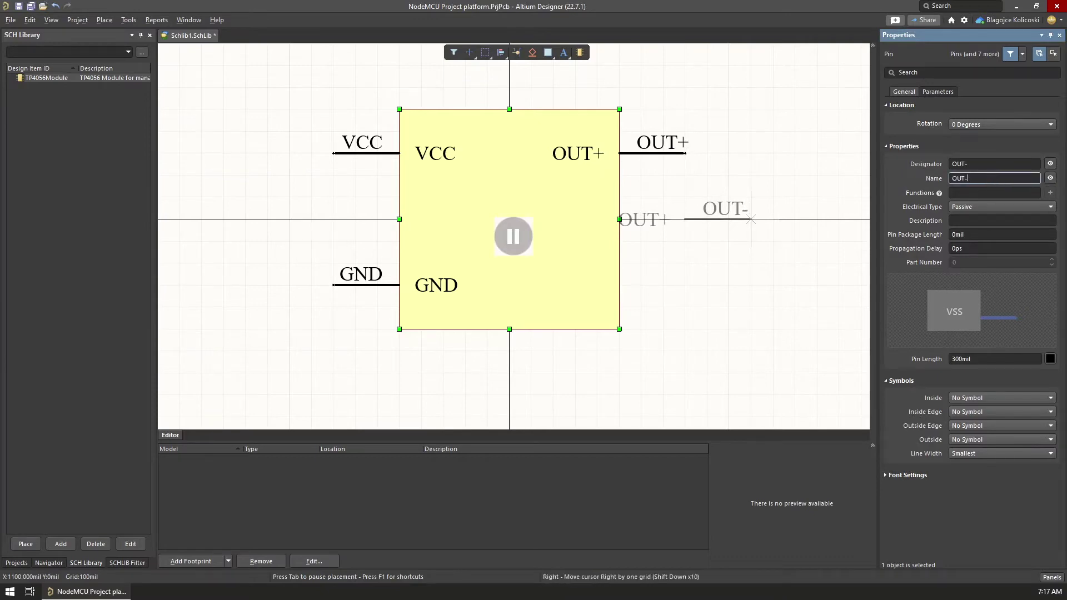
{"action": "key", "text": "Return"}
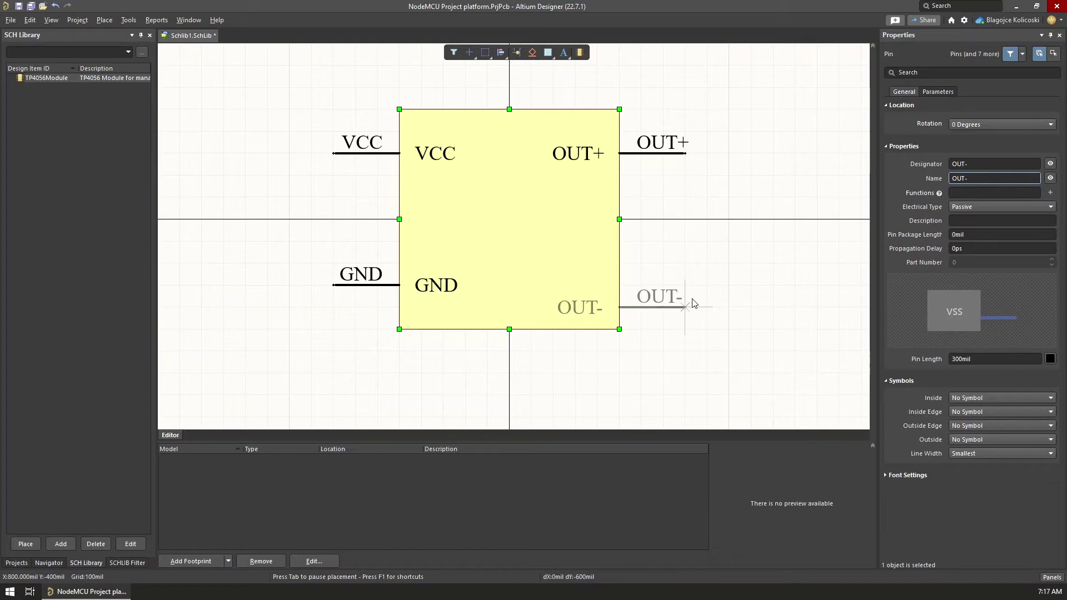
{"action": "left_click", "coordinate": [686, 285]}
- Add the B+ and B- pins on the right edge between OUT+ and OUT-
{"action": "key", "text": "Tab"}
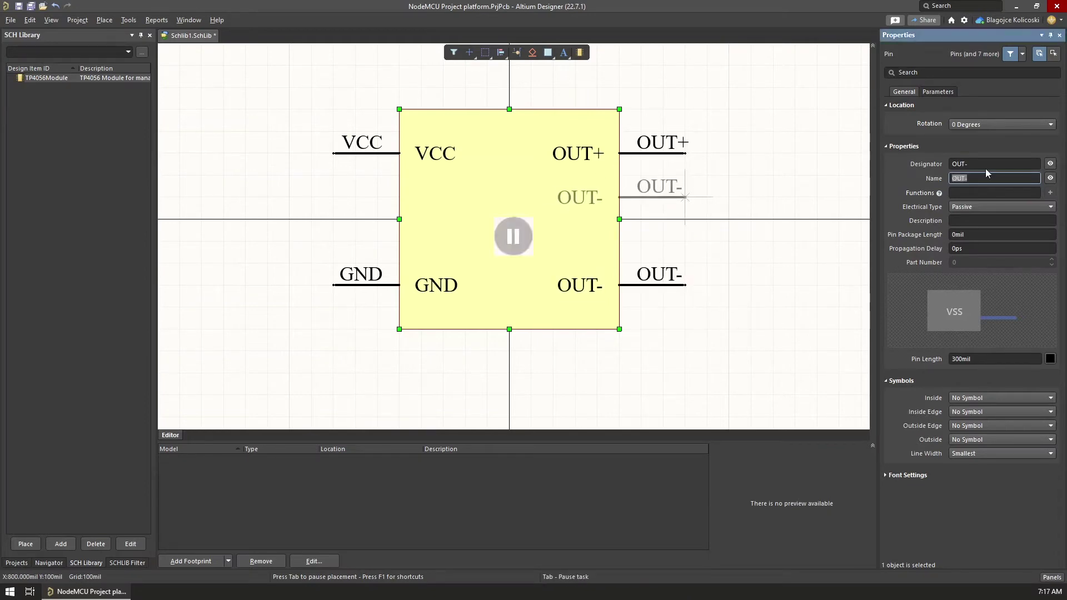
{"action": "left_click", "coordinate": [977, 164]}
{"action": "type", "text": "B+"}
{"action": "key", "text": "Tab"}
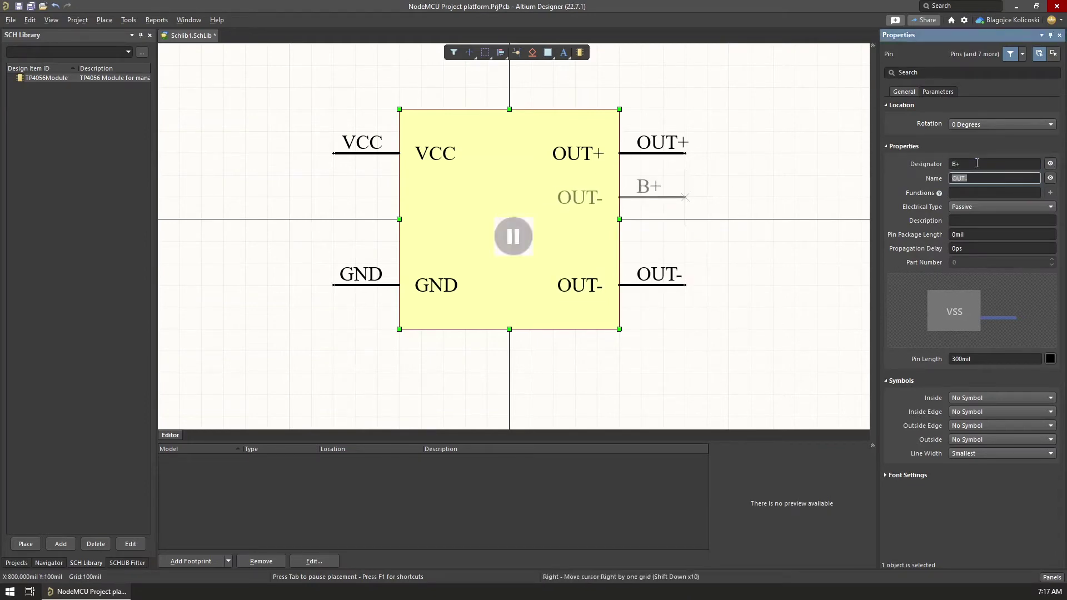
{"action": "type", "text": "B+"}
{"action": "key", "text": "Return"}
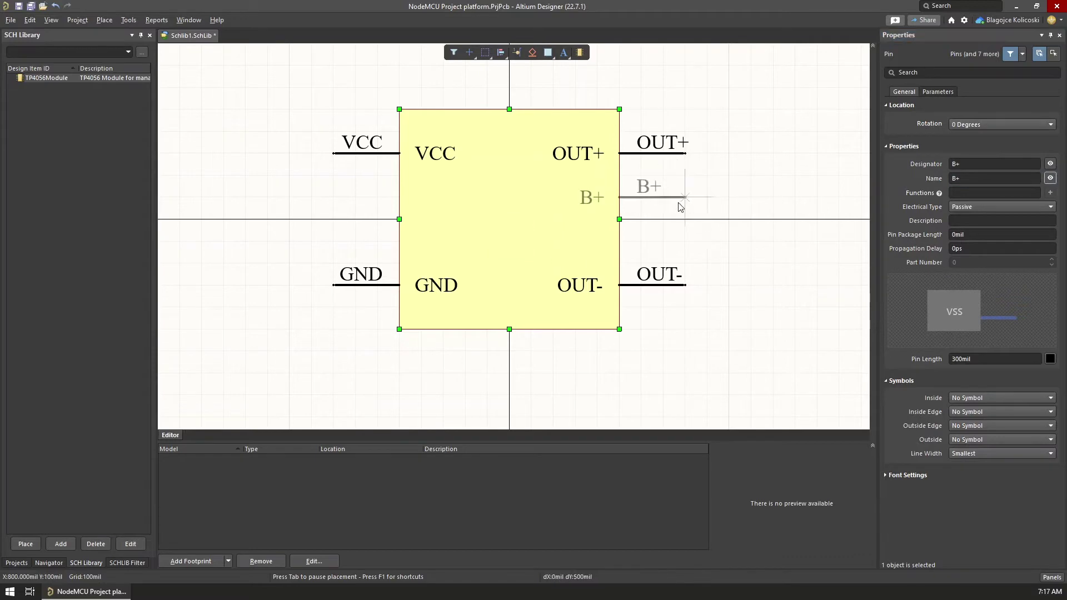
{"action": "left_click", "coordinate": [685, 196]}
{"action": "key", "text": "Tab"}
{"action": "left_click", "coordinate": [1010, 161]}
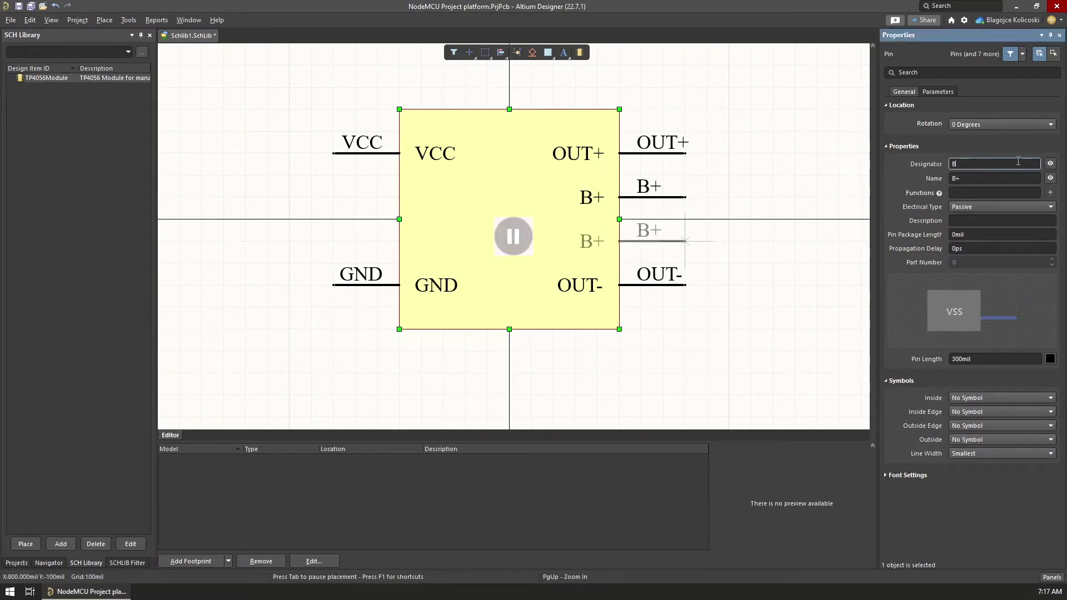
{"action": "type", "text": "-"}
{"action": "left_click", "coordinate": [1026, 177]}
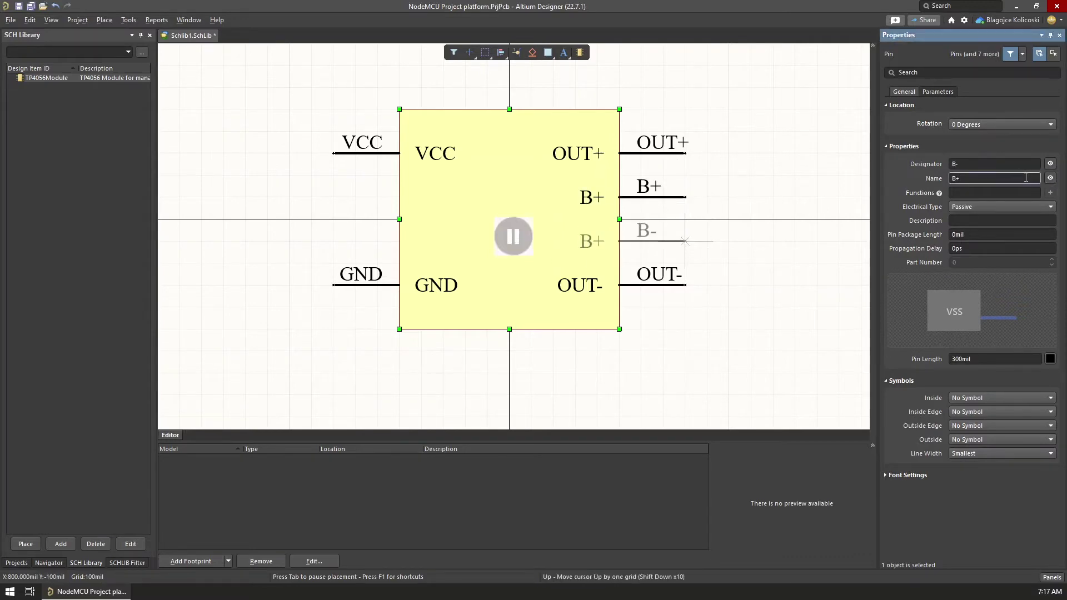
{"action": "key", "text": "BackSpace"}
{"action": "type", "text": "-"}
{"action": "key", "text": "Return"}
{"action": "left_click", "coordinate": [685, 241]}
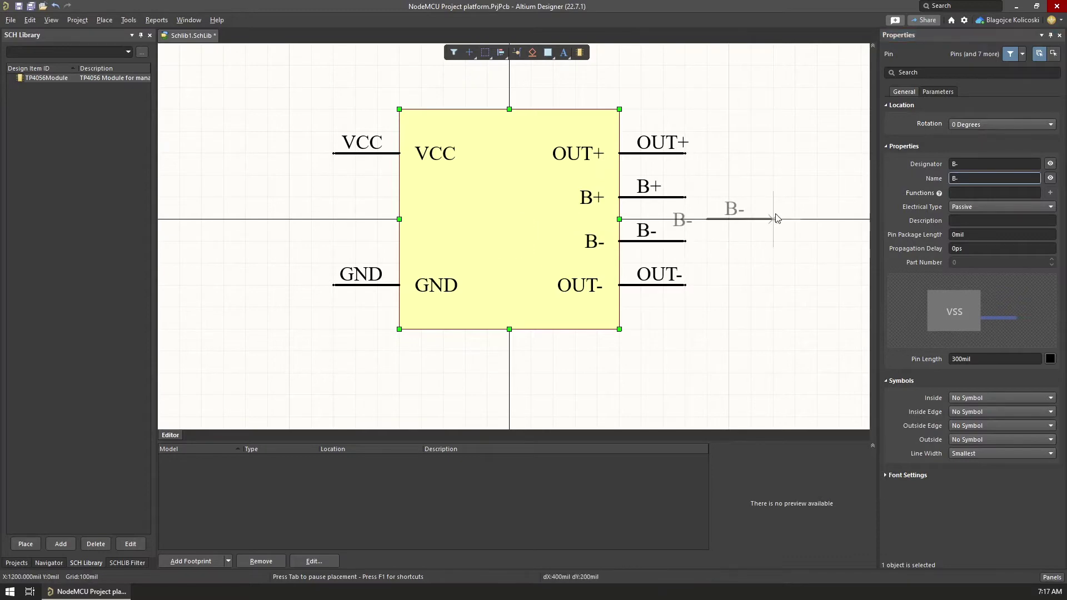
{"action": "key", "text": "Escape"}
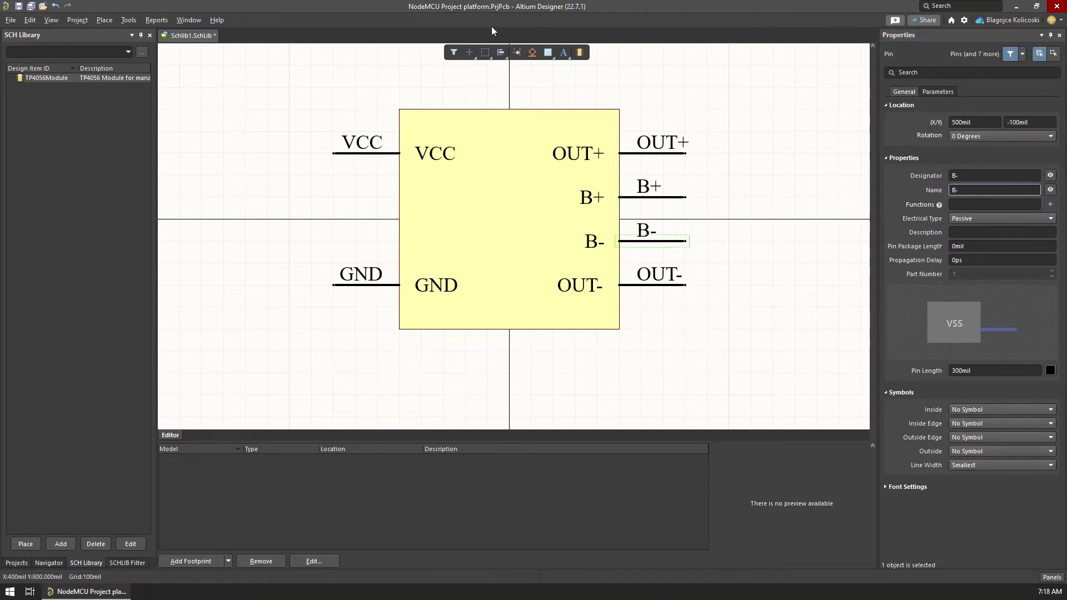
- Place a vertical text string reading 'TP4056 Module' inside the body
{"action": "left_click", "coordinate": [564, 52]}
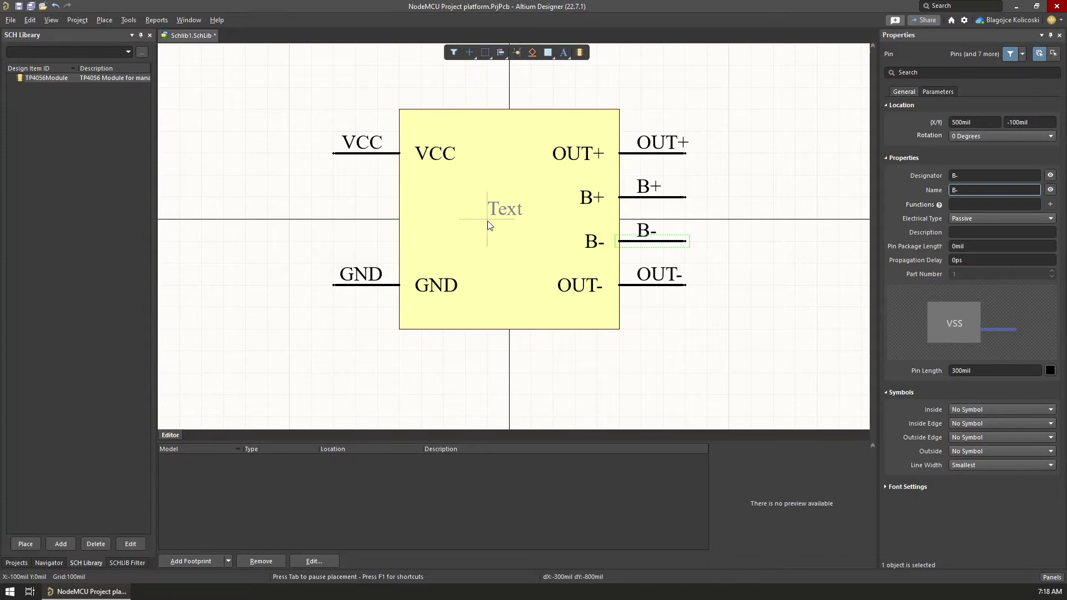
{"action": "key", "text": "space"}
{"action": "left_click", "coordinate": [507, 269]}
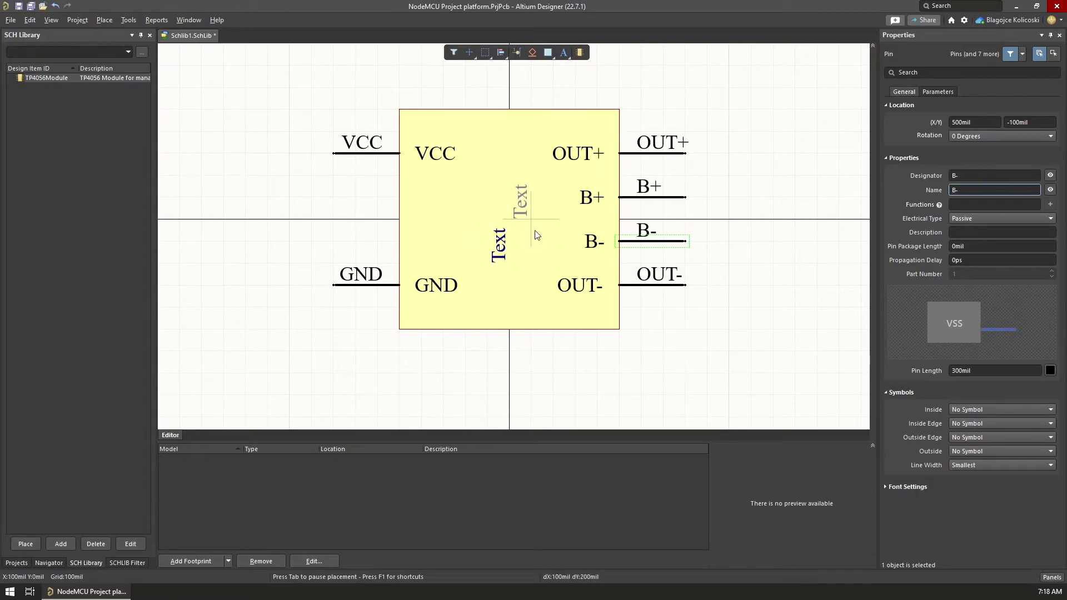
{"action": "key", "text": "Escape"}
{"action": "left_click", "coordinate": [500, 242]}
{"action": "left_click", "coordinate": [500, 241]}
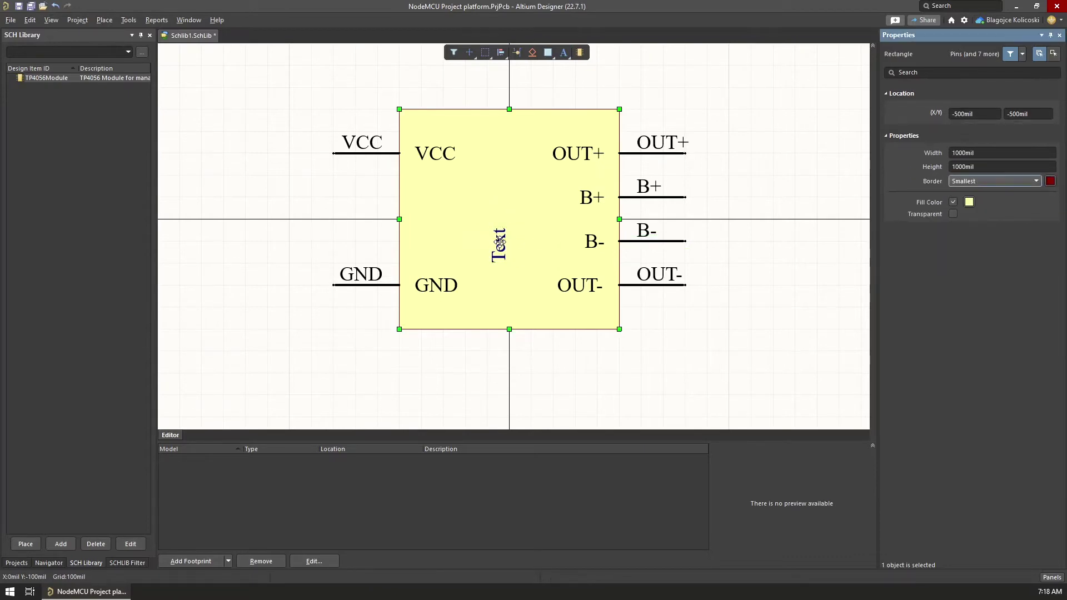
{"action": "left_click", "coordinate": [974, 162]}
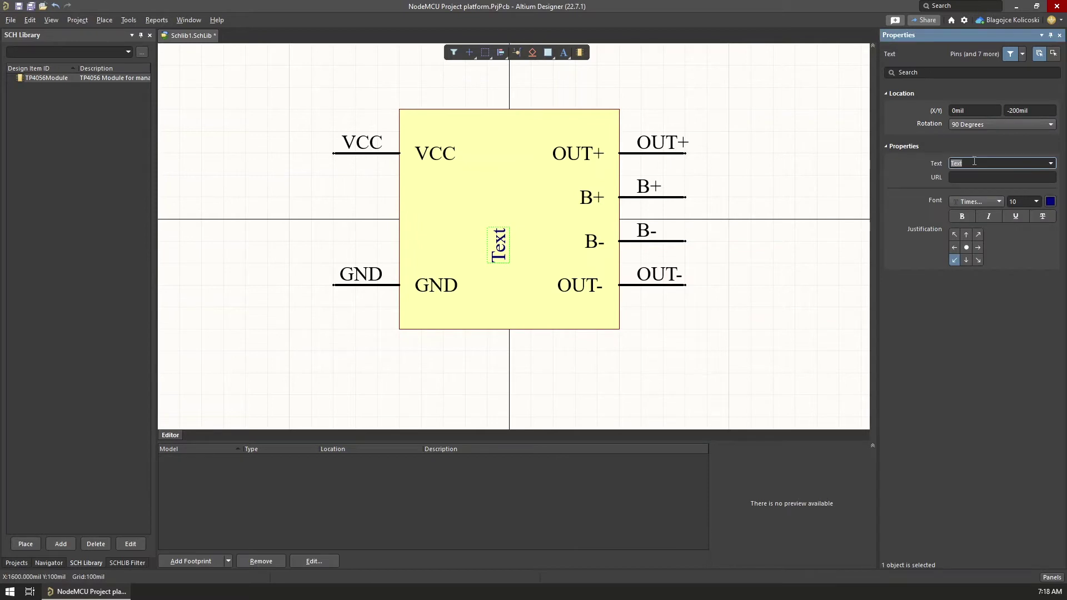
{"action": "type", "text": "TP4056 Module"}
{"action": "left_click", "coordinate": [769, 135]}
- Reposition the label within the body and set its X position to 50mil
{"action": "left_click", "coordinate": [499, 191]}
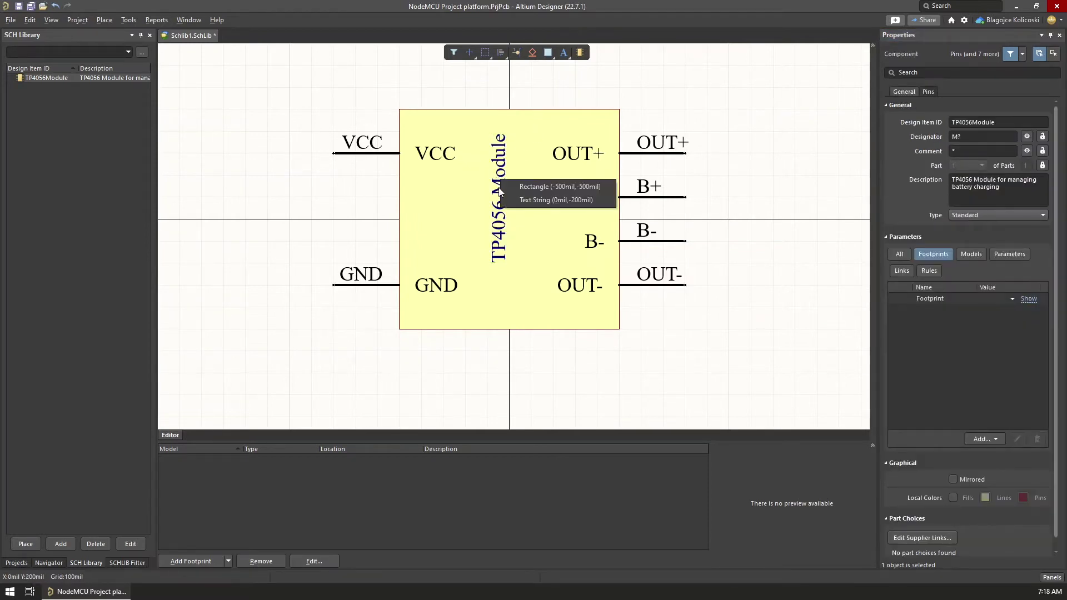
{"action": "left_click", "coordinate": [534, 200]}
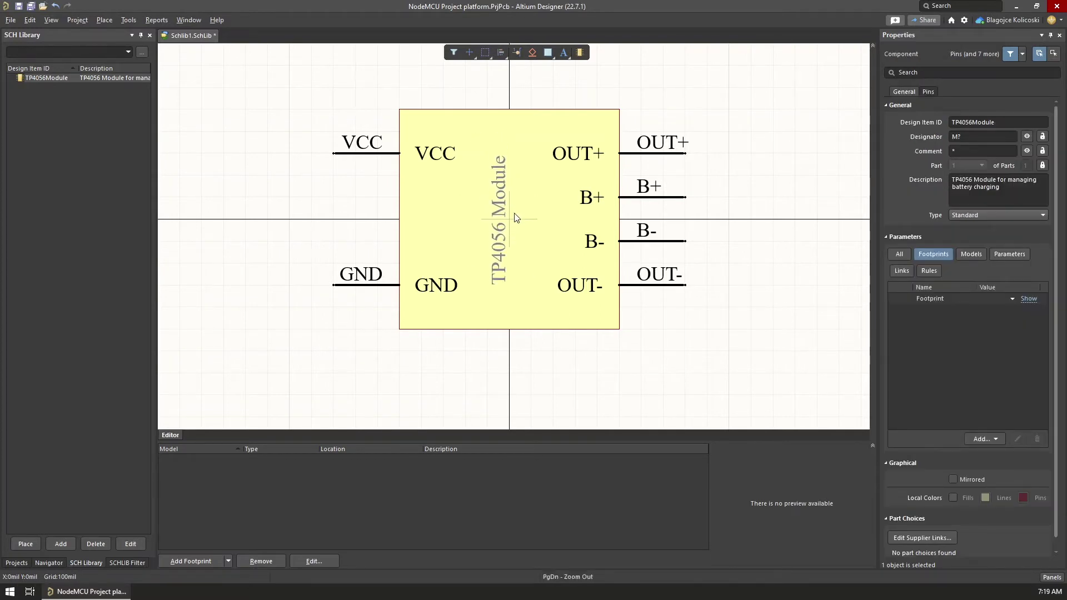
{"action": "left_click", "coordinate": [516, 217]}
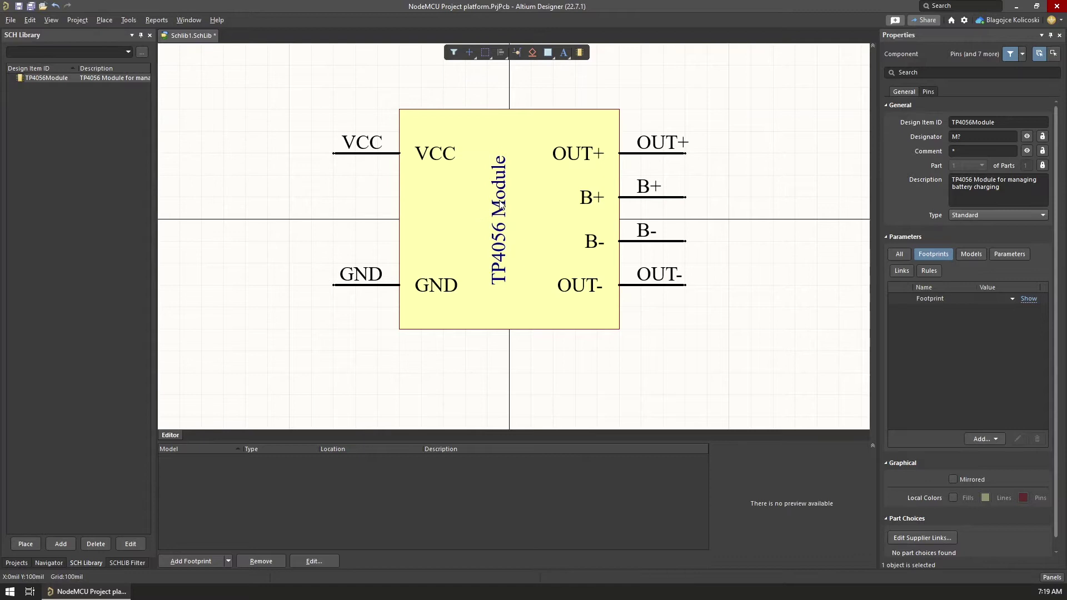
{"action": "left_click", "coordinate": [500, 205]}
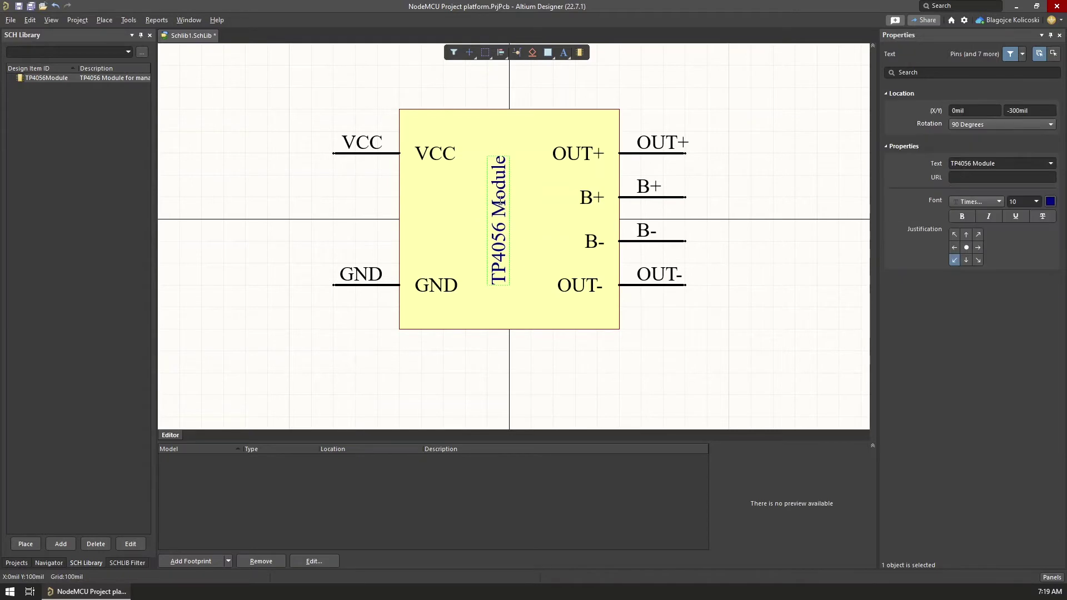
{"action": "left_click", "coordinate": [954, 110]}
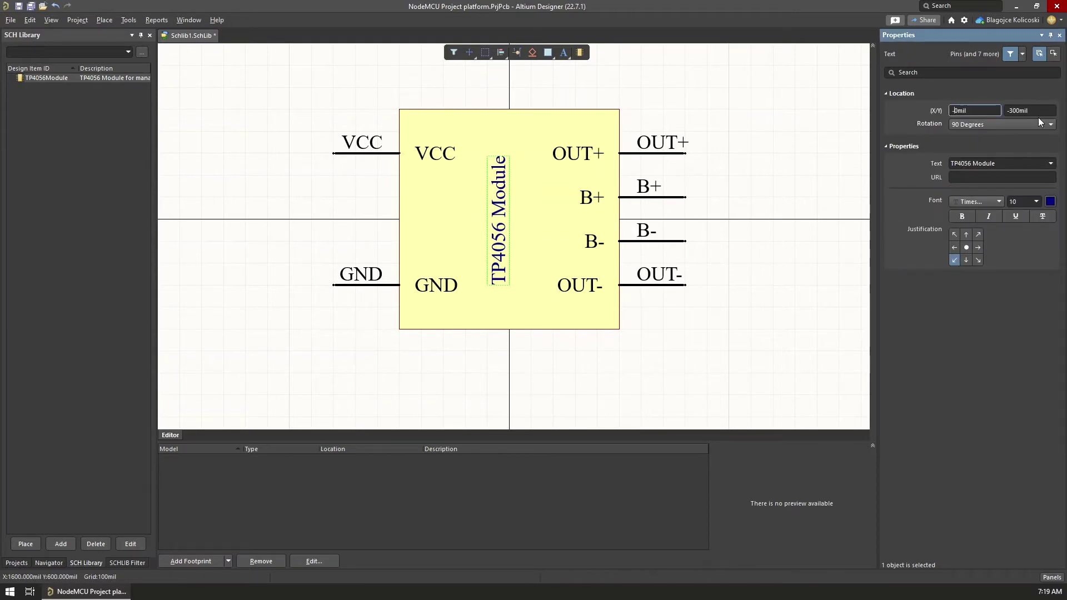
{"action": "type", "text": "-5"}
{"action": "key", "text": "Return"}
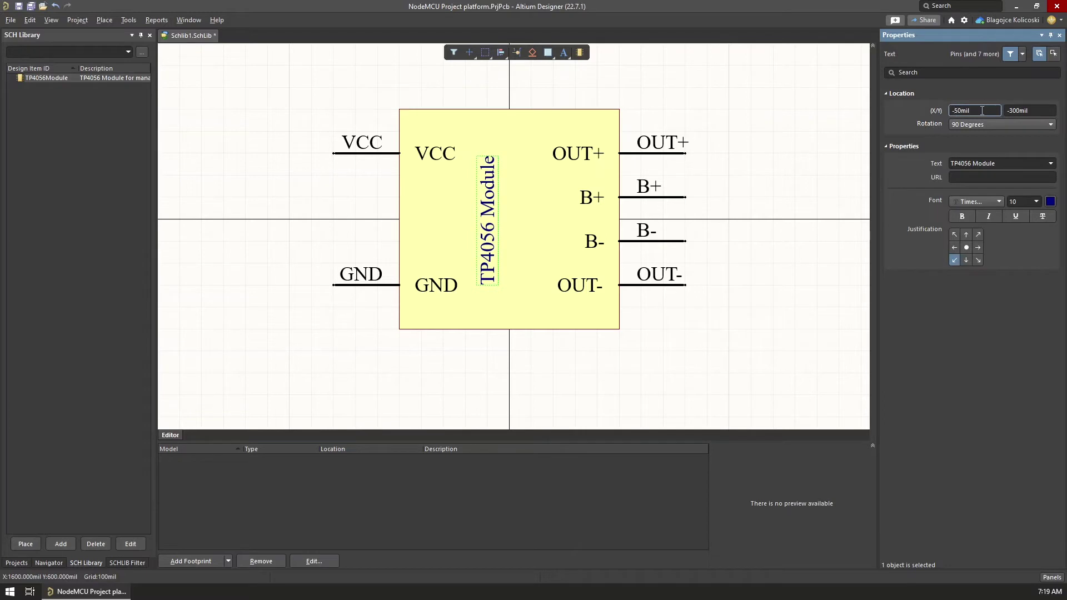
{"action": "key", "text": "Delete"}
{"action": "key", "text": "Return"}
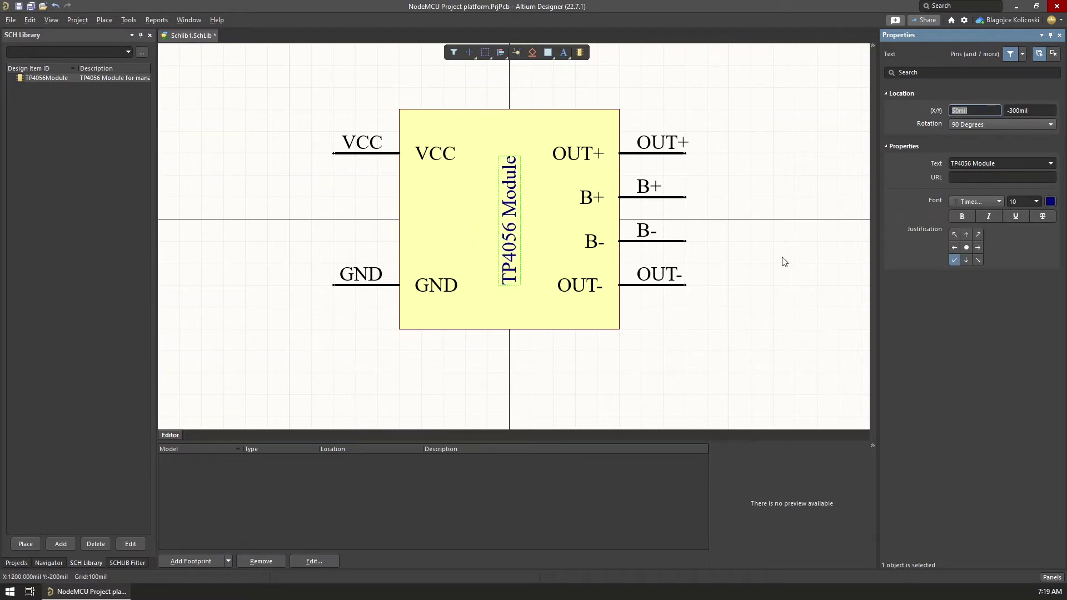
{"action": "left_click", "coordinate": [737, 230]}
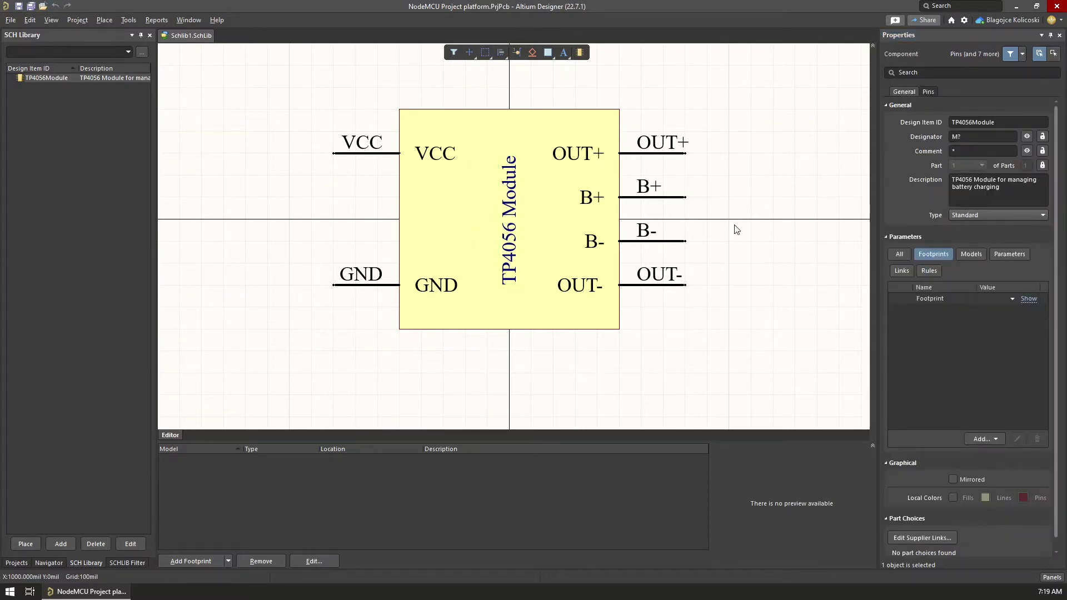
- Save all open documents and return to the project file tree
{"action": "left_click", "coordinate": [10, 19]}
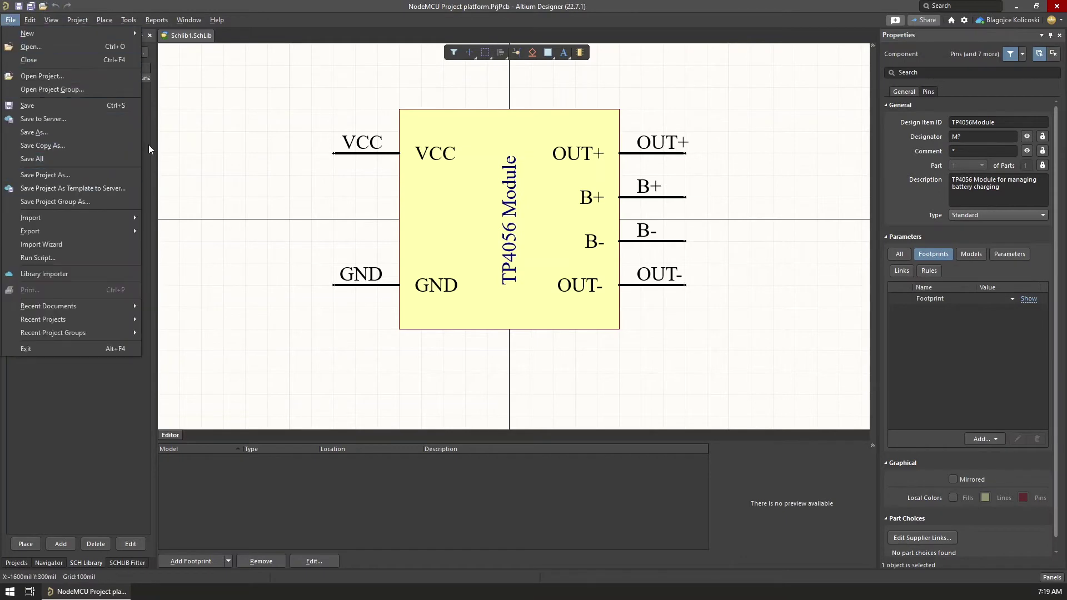
{"action": "left_click", "coordinate": [32, 159]}
{"action": "left_click", "coordinate": [24, 564]}
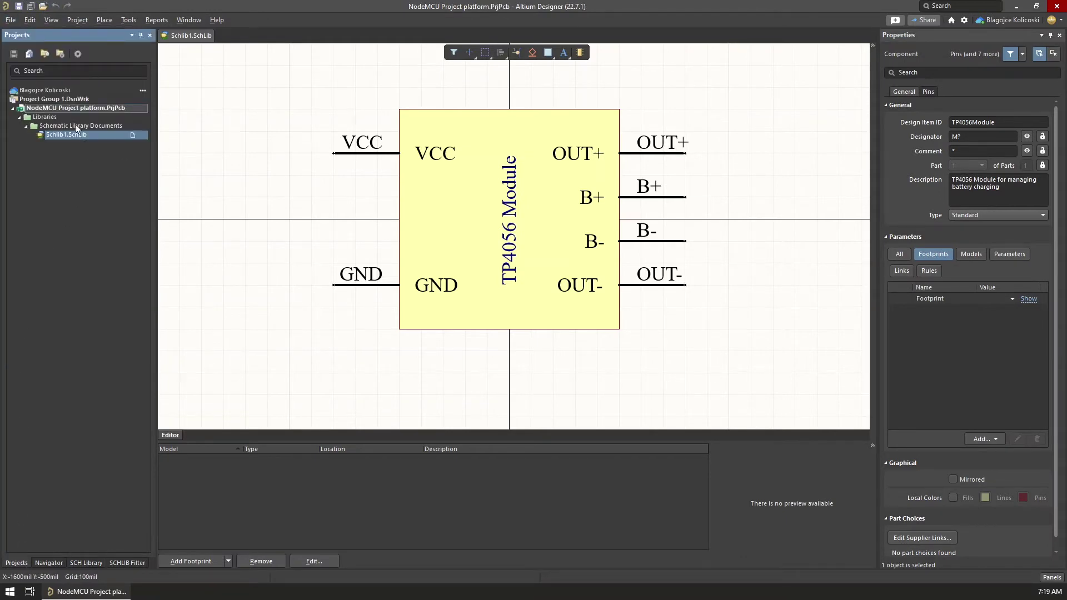
- Open the Components panel over Sheet1.SchDoc without adding a document
{"action": "right_click", "coordinate": [58, 109]}
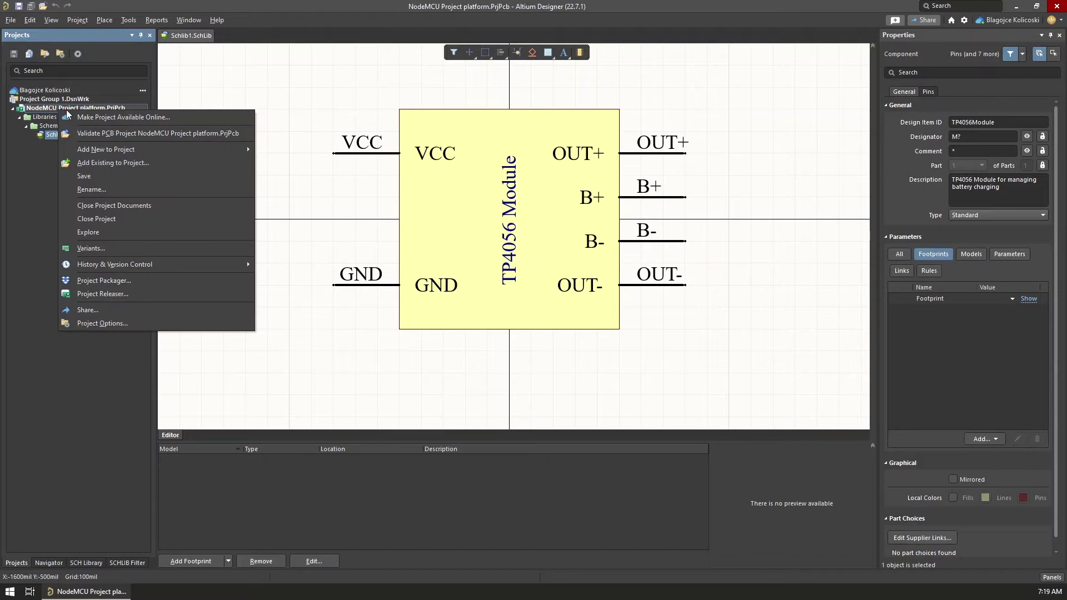
{"action": "mouse_move", "coordinate": [112, 147]}
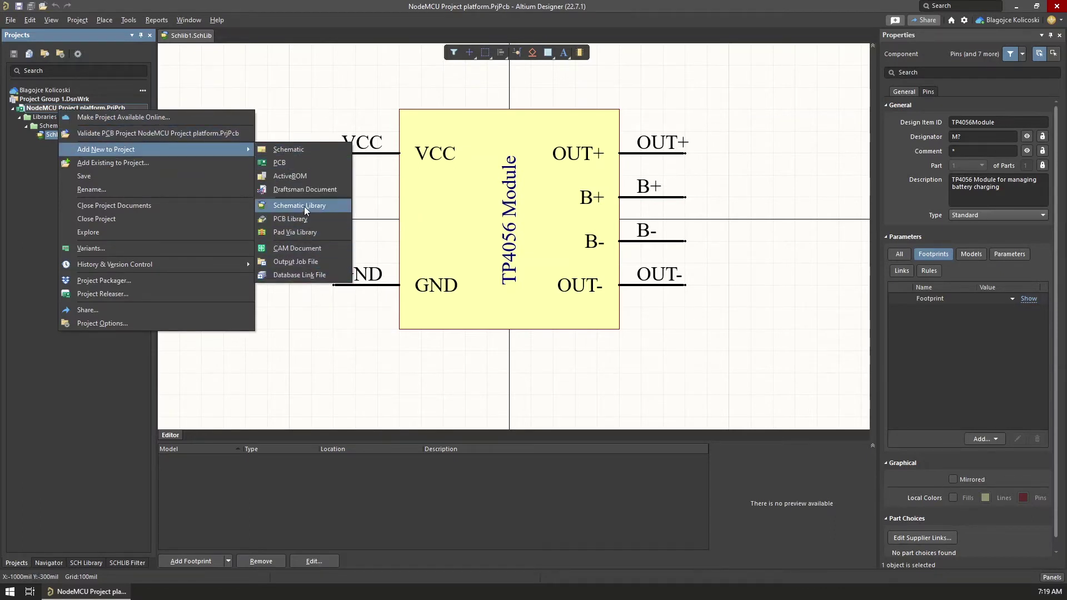
{"action": "key", "text": "Escape"}
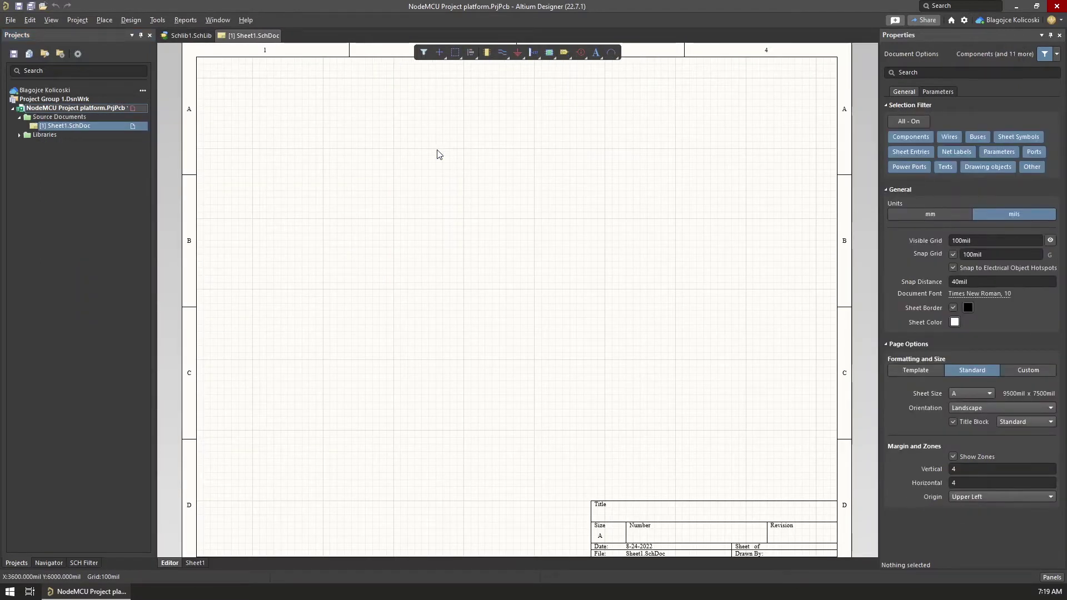
{"action": "left_click", "coordinate": [487, 52]}
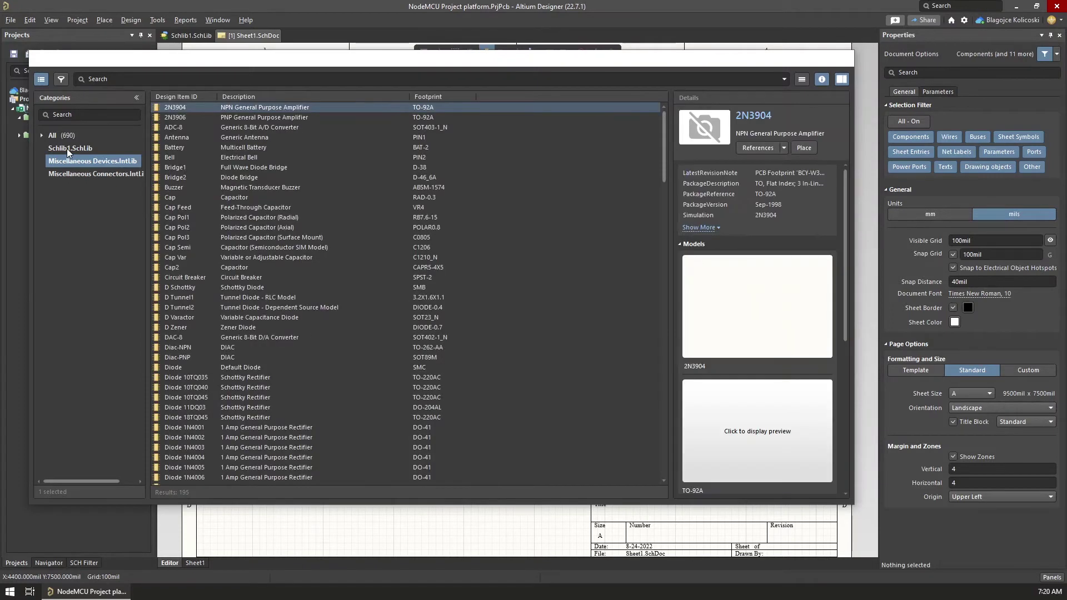
- Place one TP4056Module from Schlib1.SchLib top-left on Sheet1, deleting the extra copy
{"action": "left_click", "coordinate": [63, 148]}
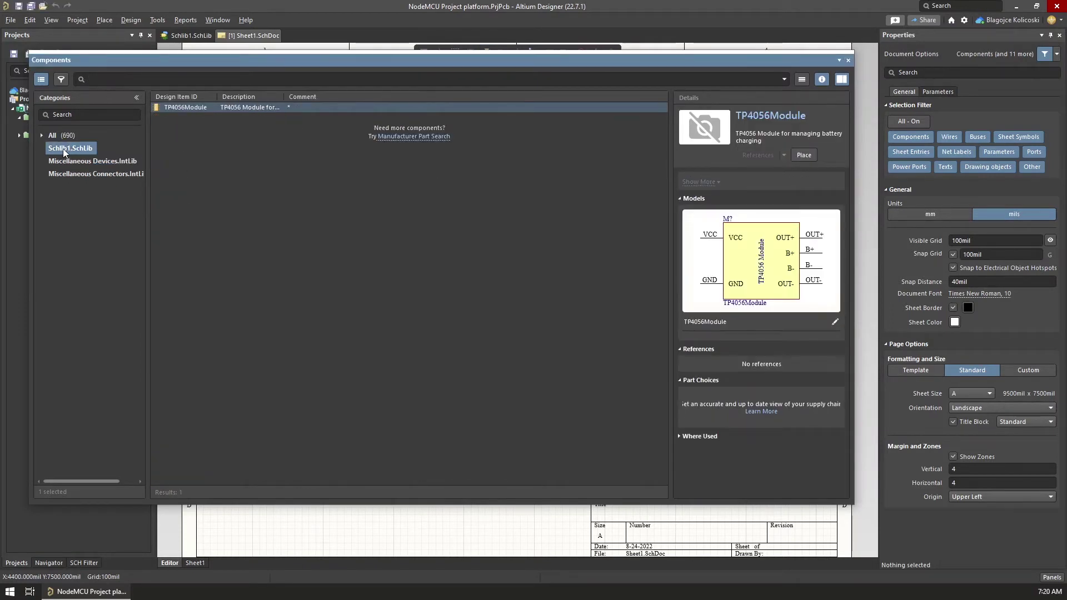
{"action": "left_click", "coordinate": [187, 107]}
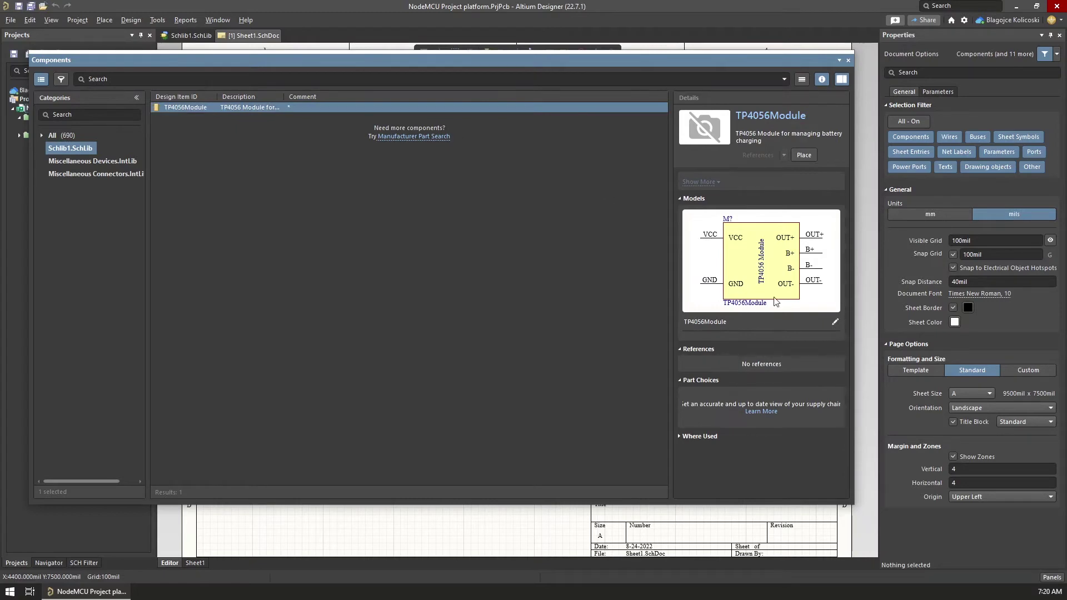
{"action": "left_click", "coordinate": [805, 157]}
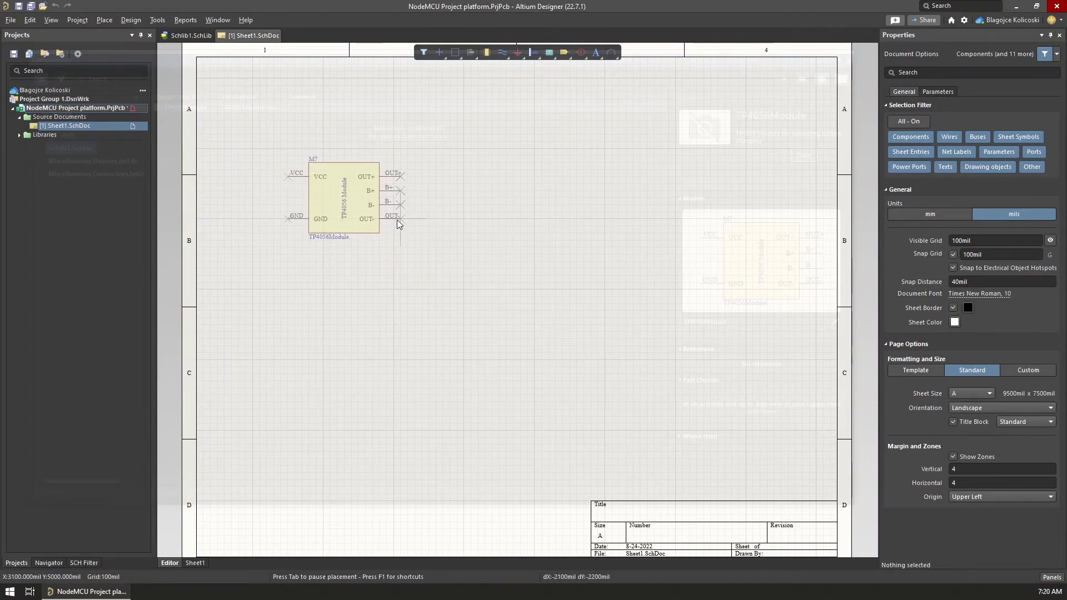
{"action": "key", "text": "Escape"}
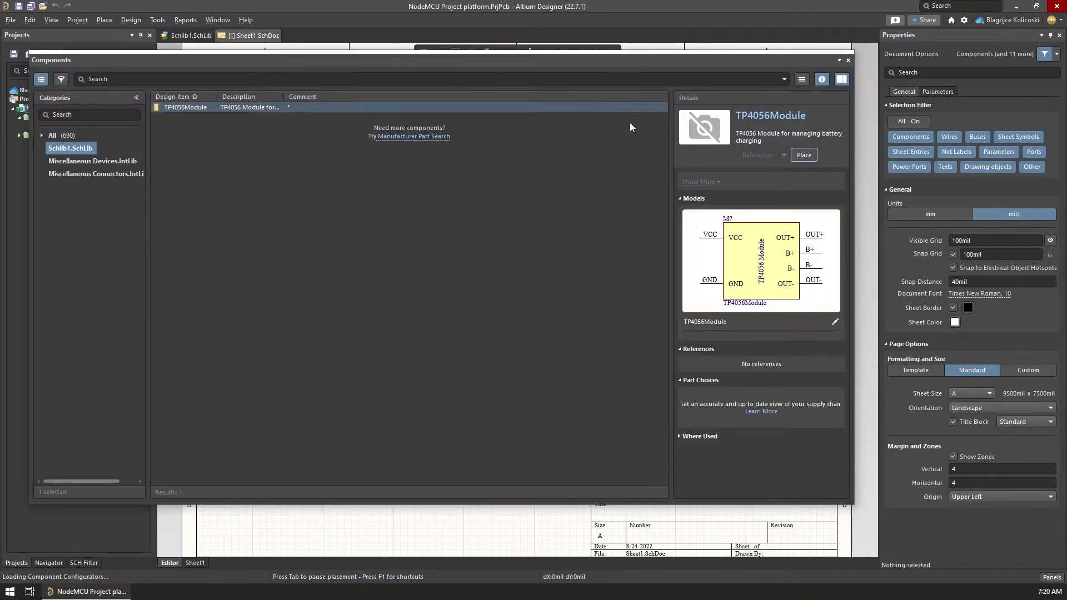
{"action": "left_click", "coordinate": [311, 178]}
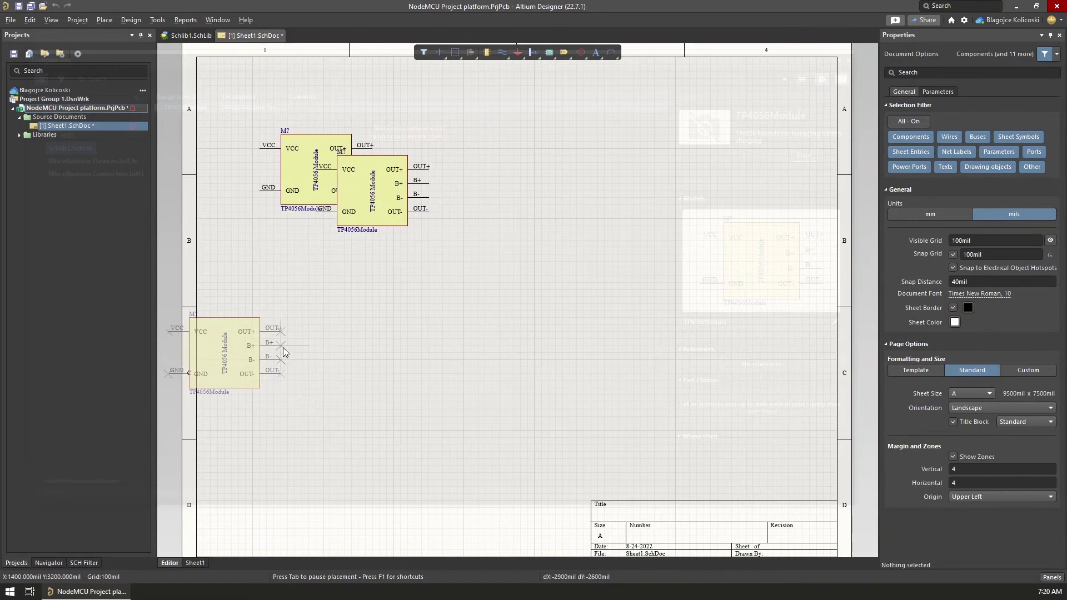
{"action": "key", "text": "Tab"}
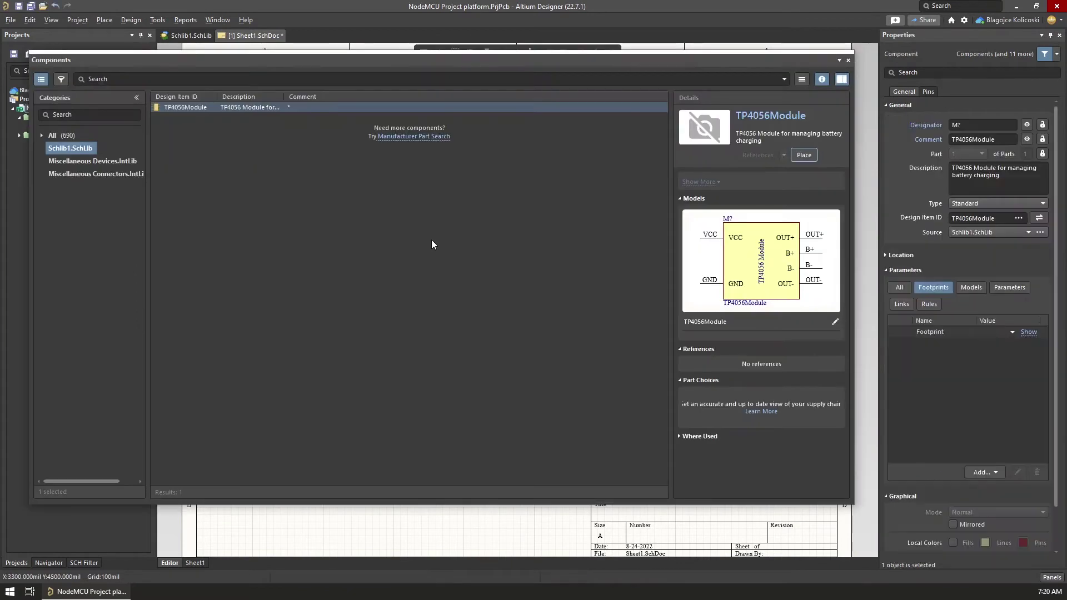
{"action": "left_click", "coordinate": [848, 60]}
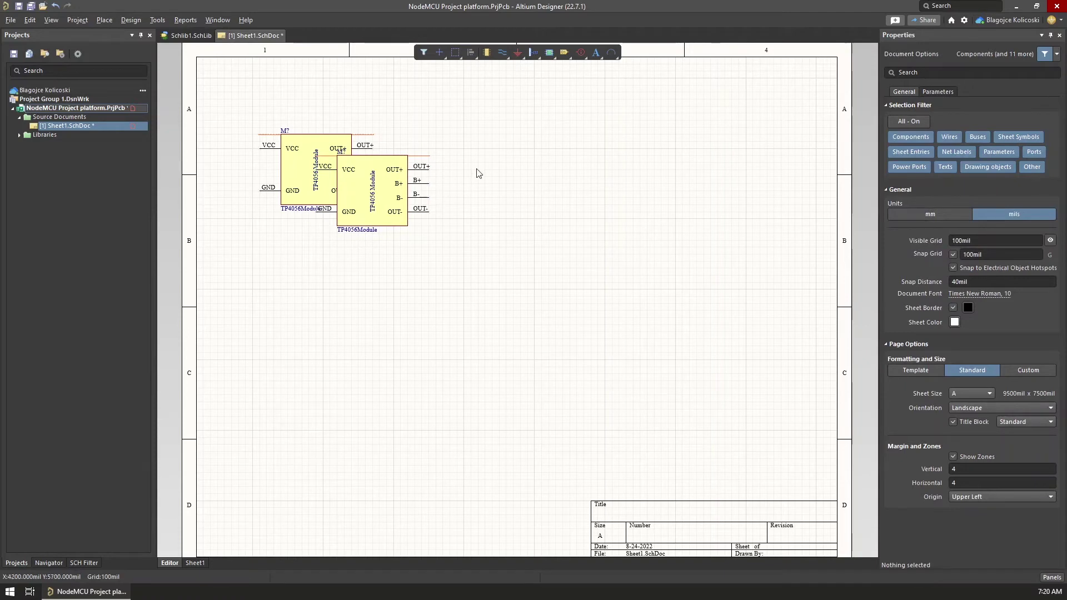
{"action": "left_click", "coordinate": [388, 165]}
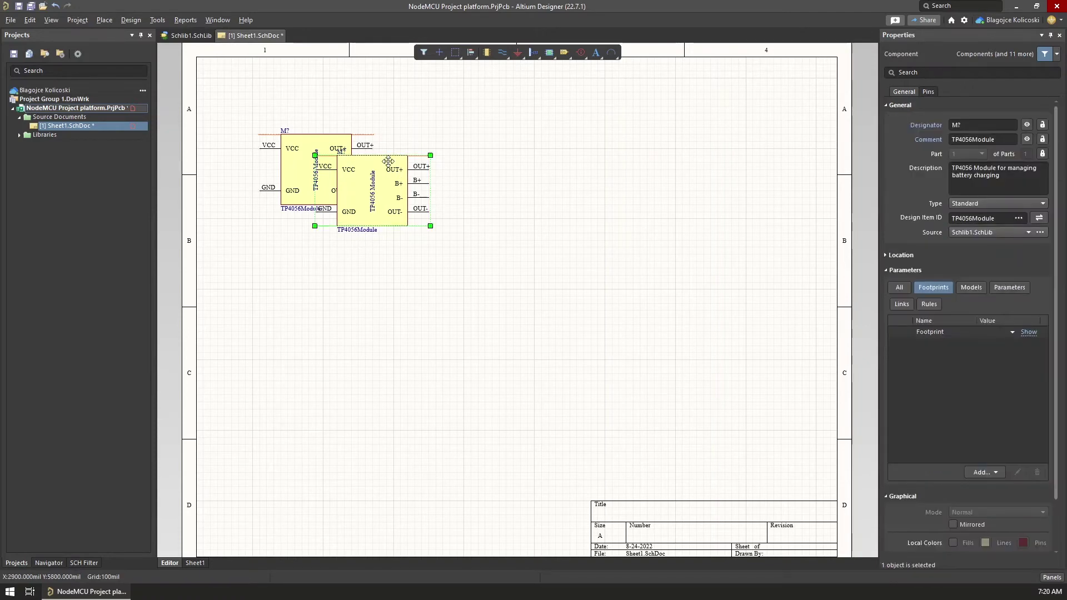
{"action": "key", "text": "Delete"}
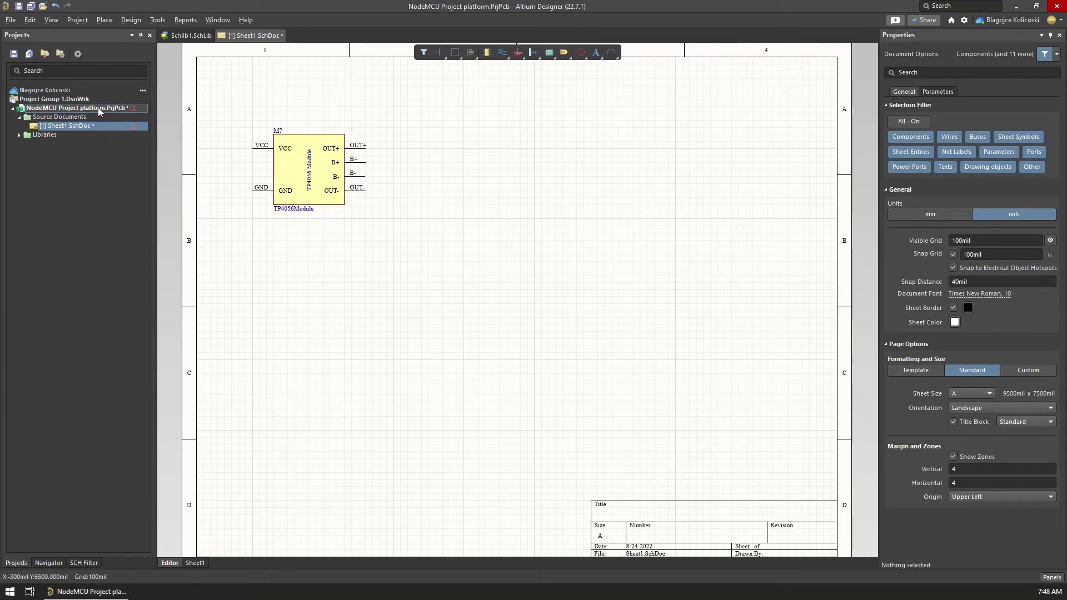
- Add PcbLib1.PcbLib, a new PCB library, to the NodeMCU project
{"action": "right_click", "coordinate": [99, 109]}
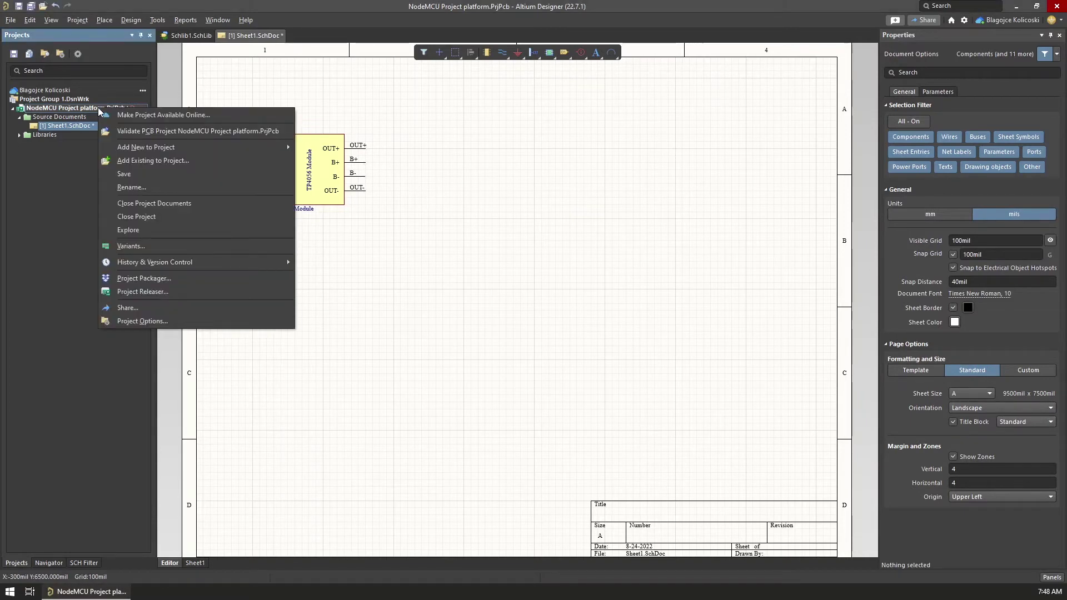
{"action": "mouse_move", "coordinate": [131, 152]}
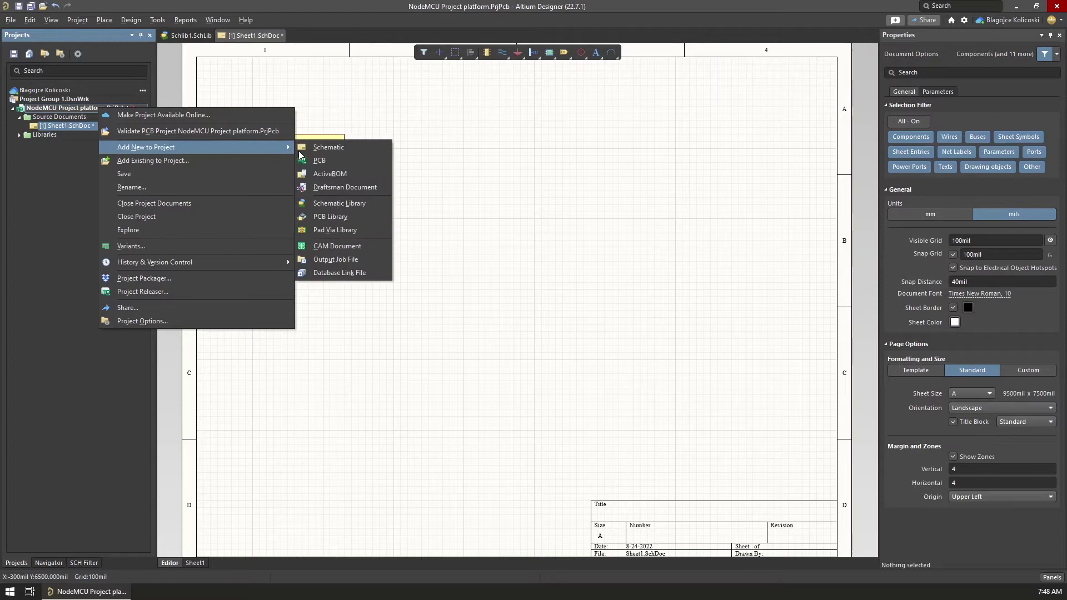
{"action": "left_click", "coordinate": [464, 220]}
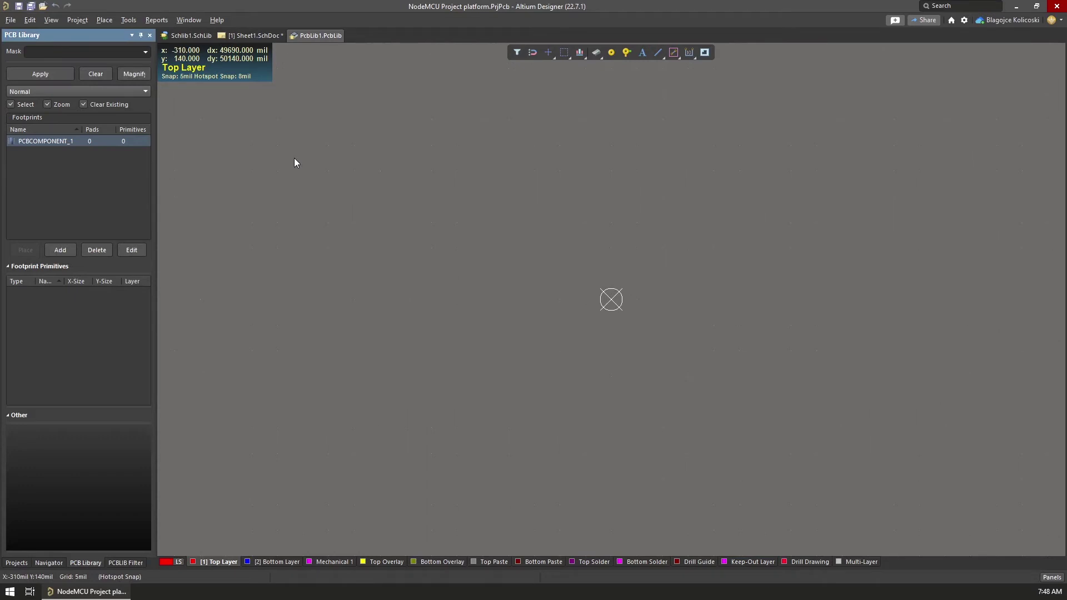
- Rename footprint PCBCOMPONENT_1 to TP4056Module through Footprint Properties
{"action": "left_click", "coordinate": [576, 261]}
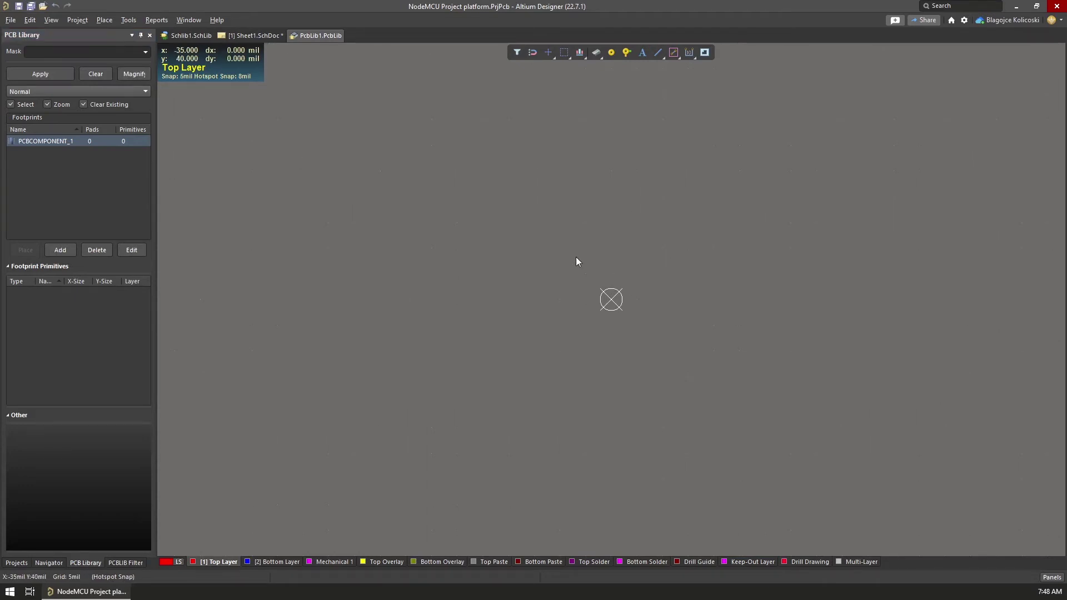
{"action": "left_click", "coordinate": [57, 143]}
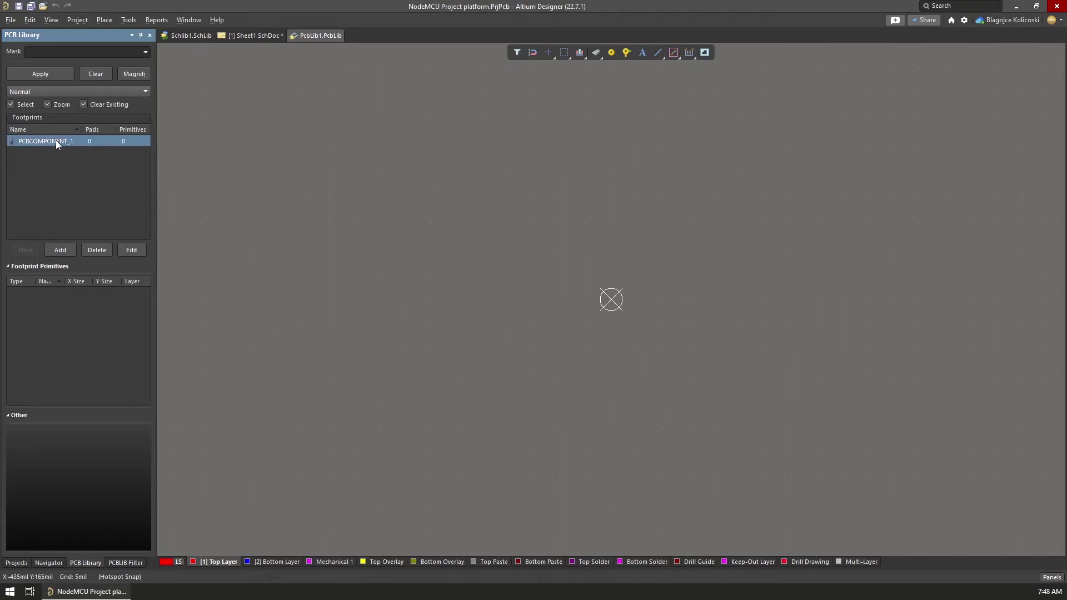
{"action": "right_click", "coordinate": [56, 143]}
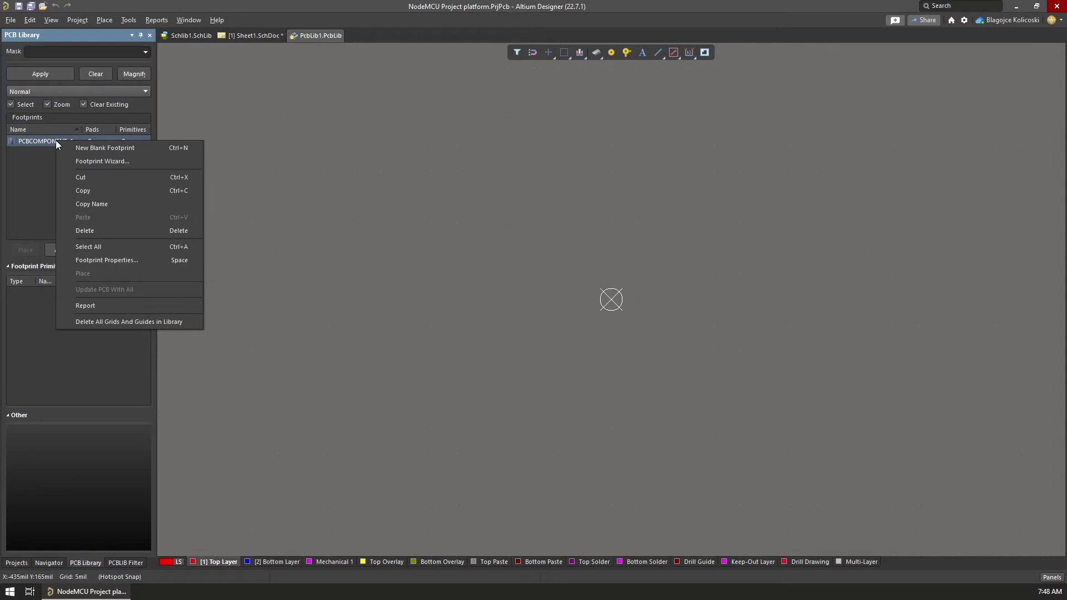
{"action": "left_click", "coordinate": [95, 261]}
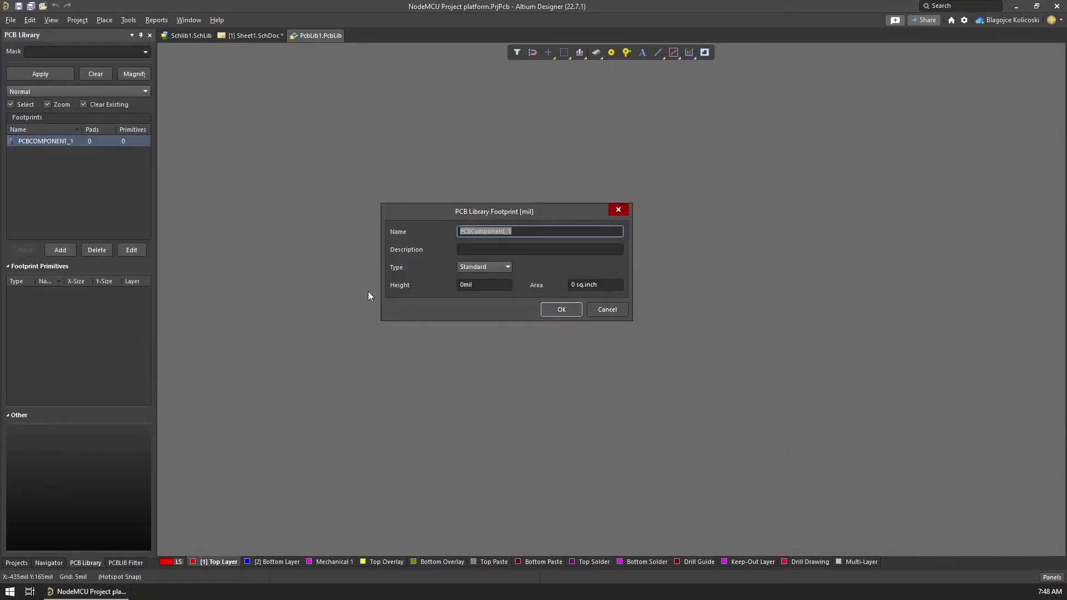
{"action": "type", "text": "TP40"}
{"action": "type", "text": "6"}
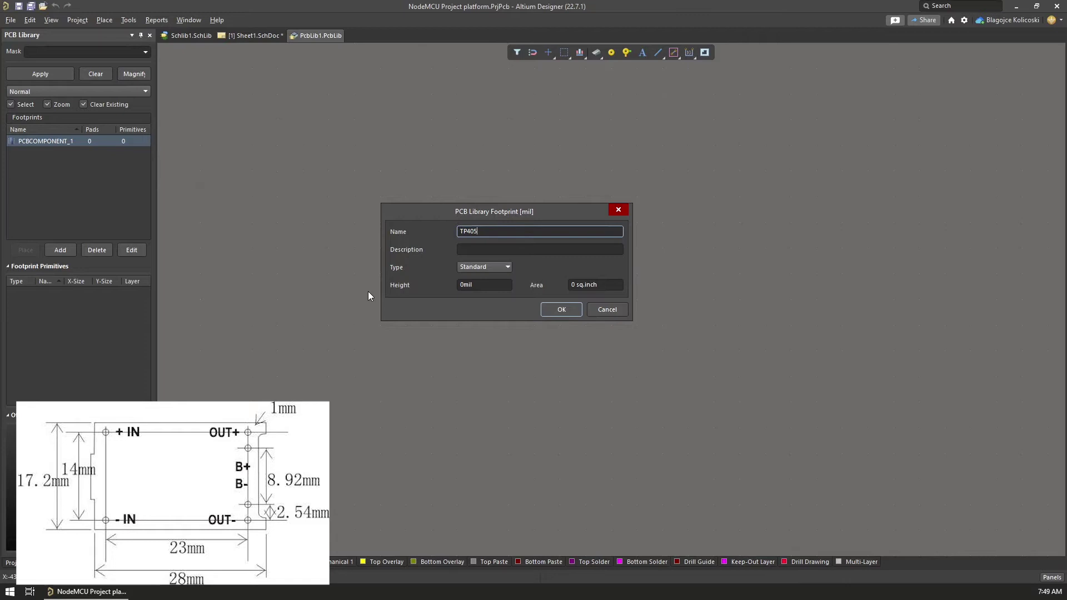
{"action": "type", "text": "56Module"}
{"action": "left_click", "coordinate": [489, 248]}
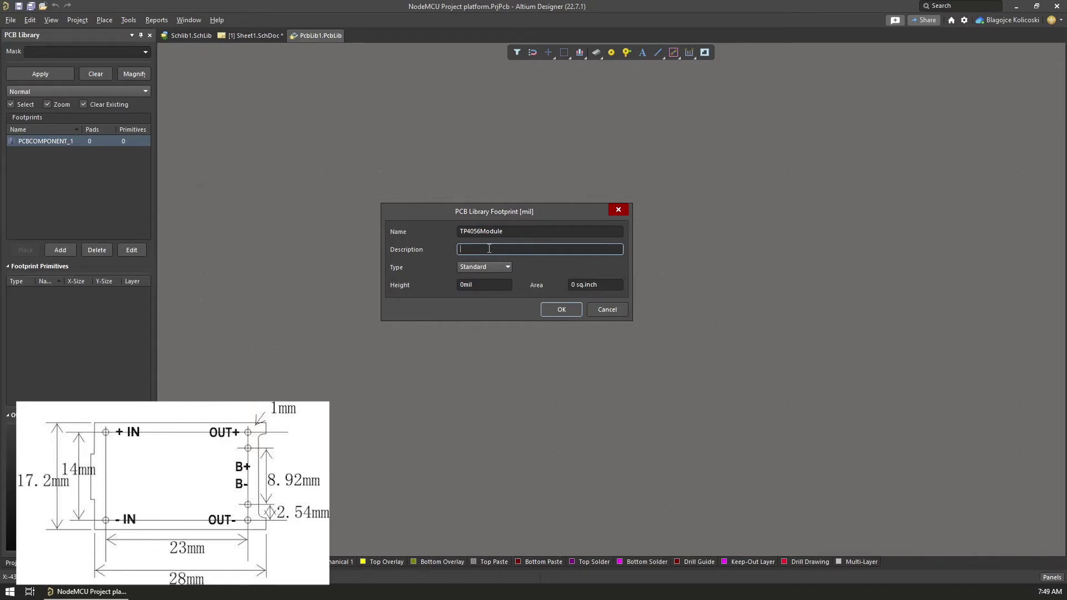
{"action": "left_click", "coordinate": [570, 308]}
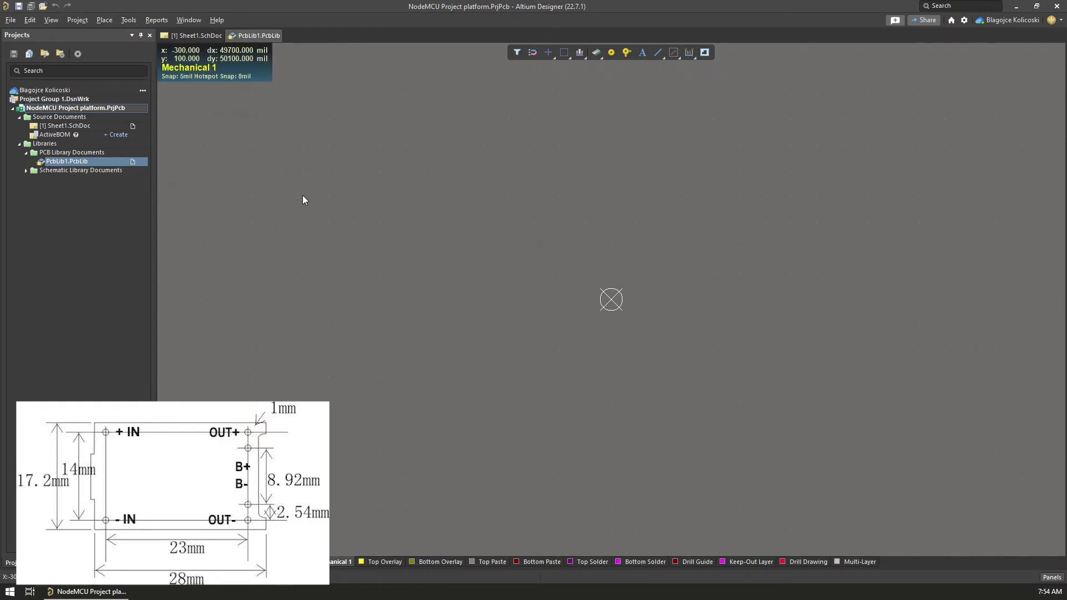
- Switch units to millimetres and draw a rectangle on Mechanical 1 from the origin
{"action": "left_click", "coordinate": [51, 20]}
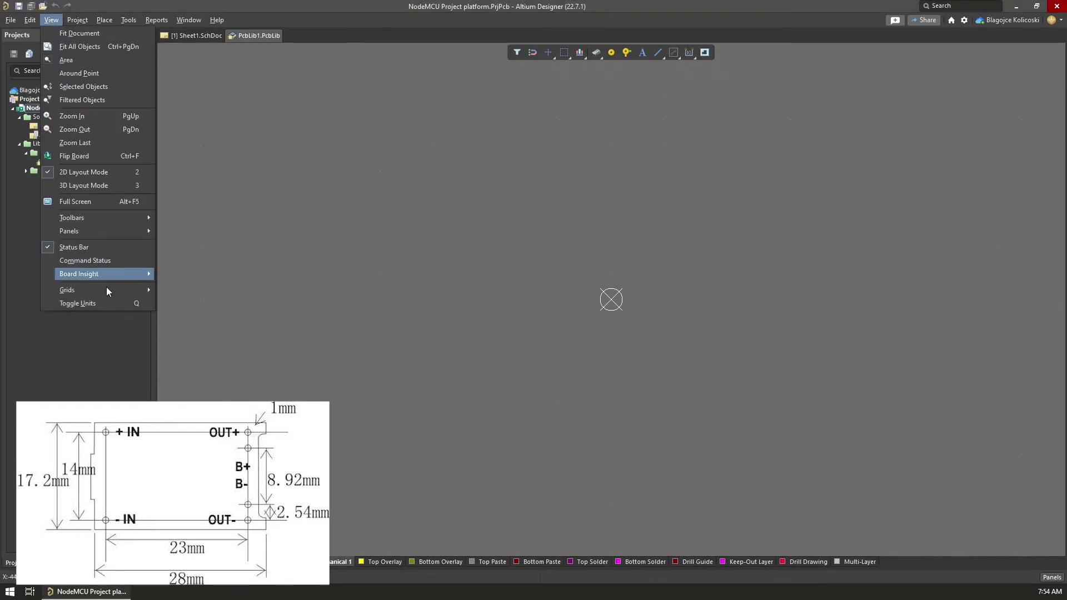
{"action": "left_click", "coordinate": [109, 305]}
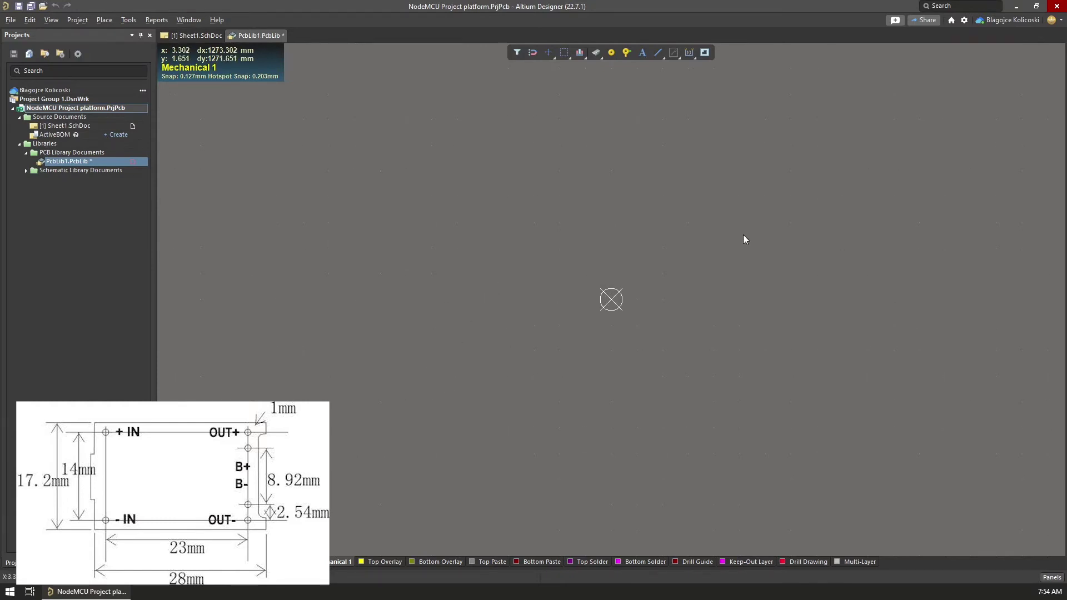
{"action": "left_click", "coordinate": [658, 52]}
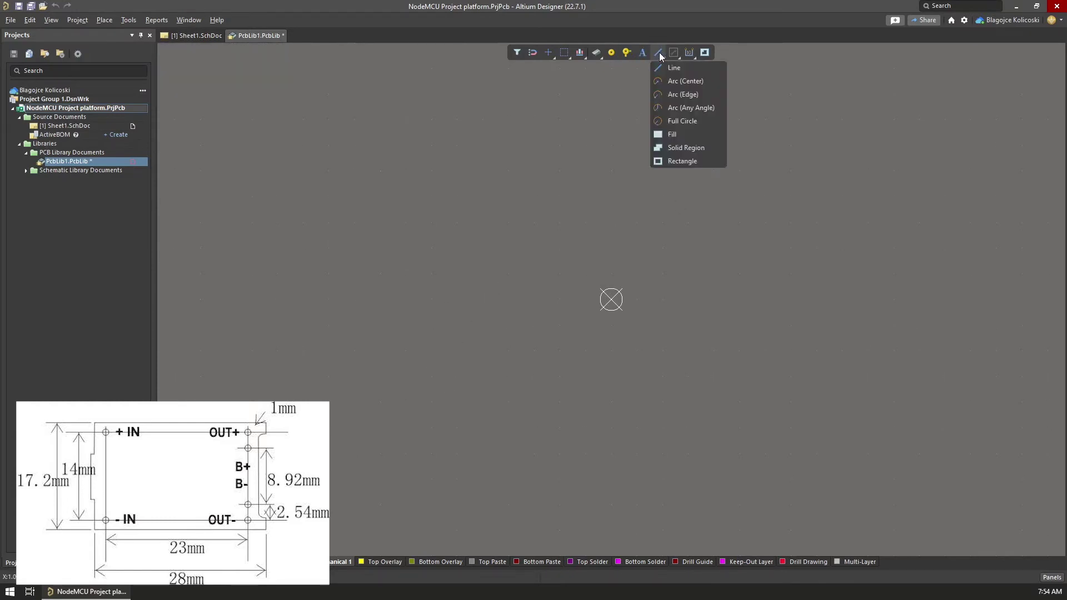
{"action": "left_click", "coordinate": [678, 161]}
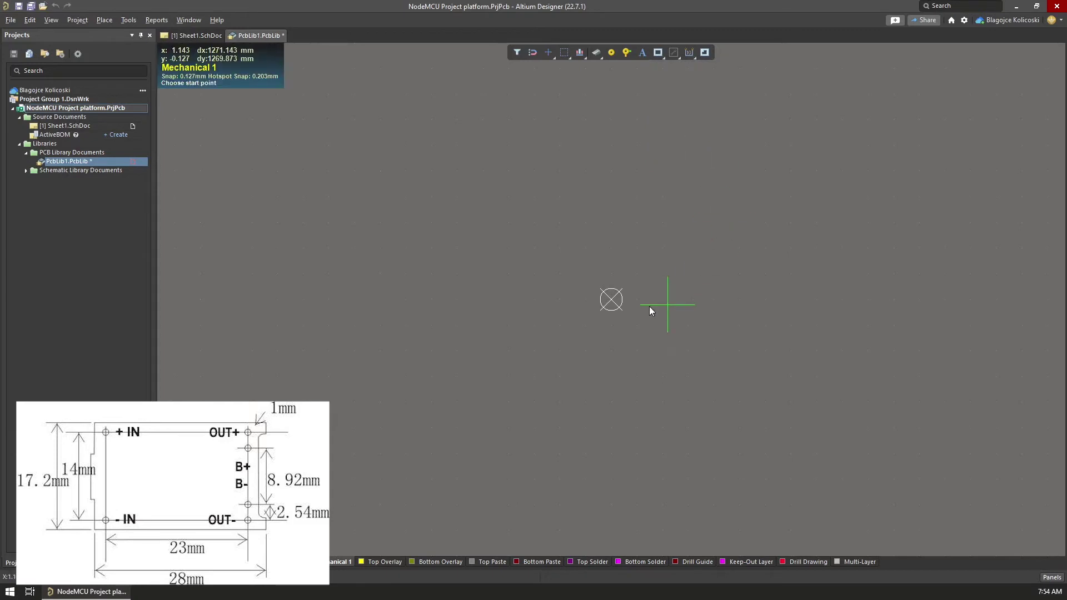
{"action": "left_click", "coordinate": [611, 299]}
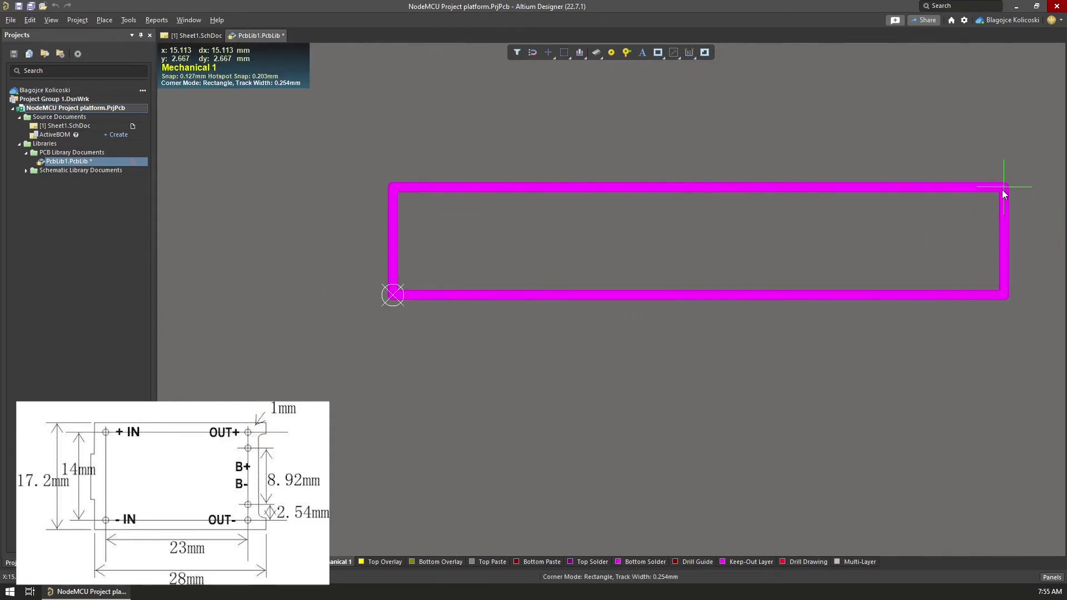
{"action": "scroll", "coordinate": [1004, 193], "scroll_direction": "down", "scroll_amount": 5, "text": "ctrl"}
{"action": "left_click", "coordinate": [798, 281]}
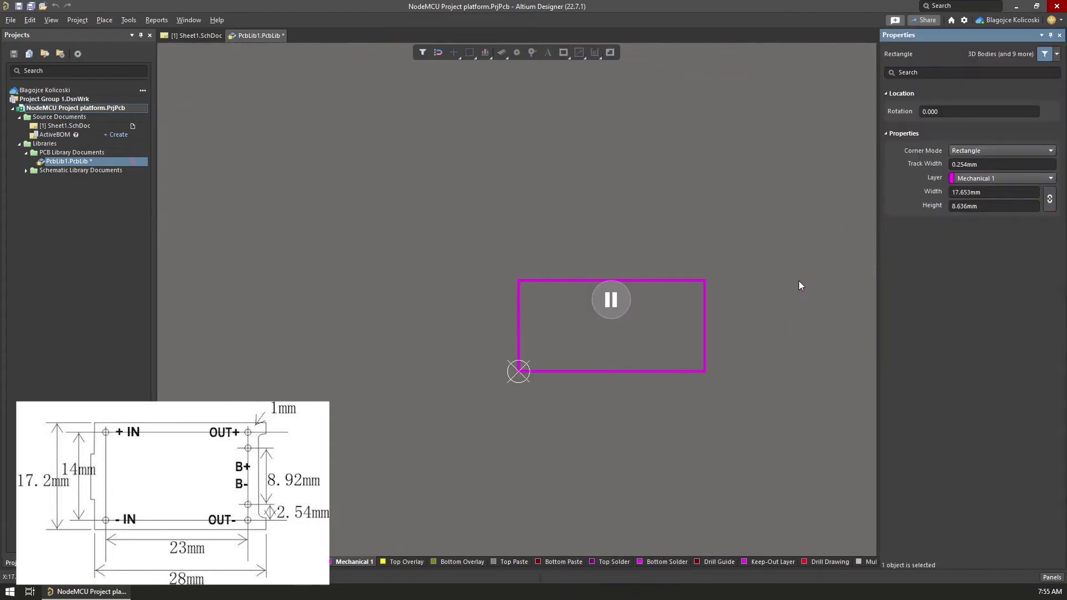
- Size the outline rectangle to 28 mm wide by 17.2 mm high
{"action": "left_click", "coordinate": [992, 193]}
{"action": "type", "text": "28mm"}
{"action": "key", "text": "Tab"}
{"action": "type", "text": "17.2mm"}
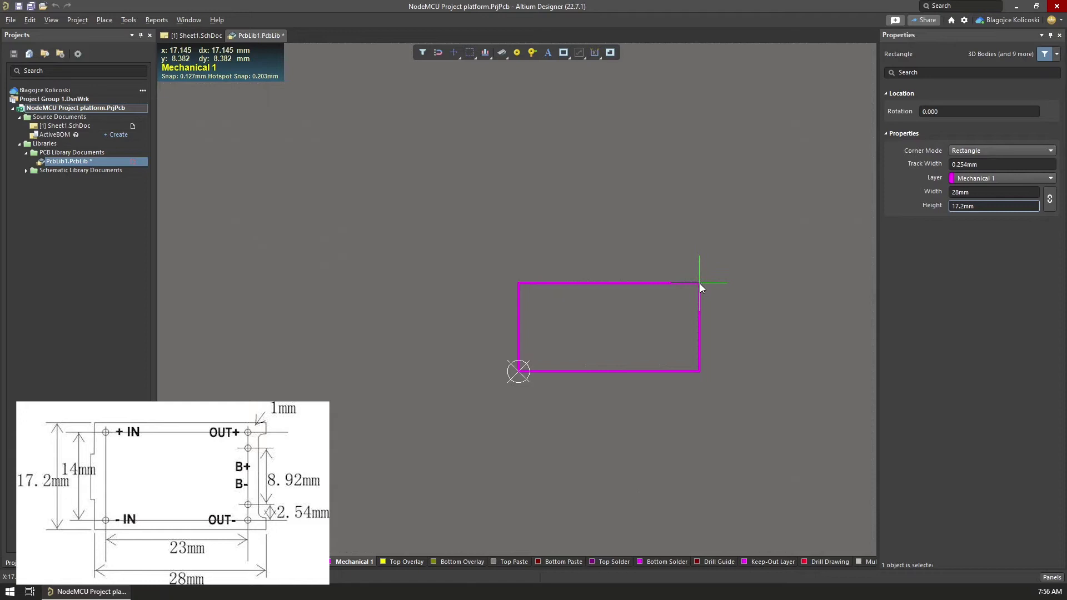
{"action": "left_click", "coordinate": [699, 283]}
{"action": "right_click", "coordinate": [822, 162]}
{"action": "left_click", "coordinate": [980, 205]}
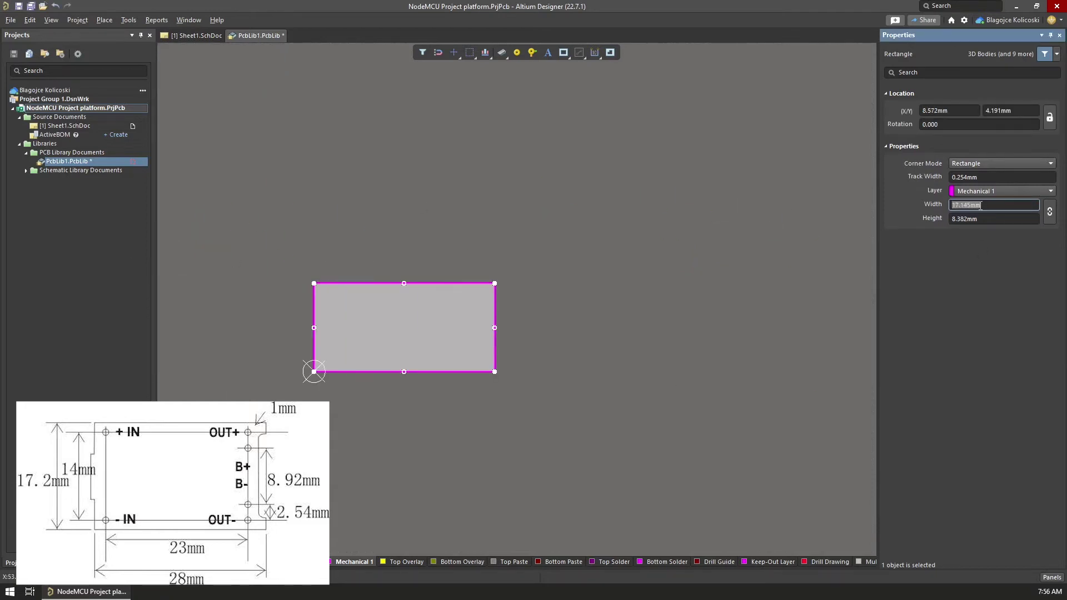
{"action": "type", "text": "28mm"}
{"action": "key", "text": "Tab"}
{"action": "type", "text": "17.2mm"}
{"action": "key", "text": "Return"}
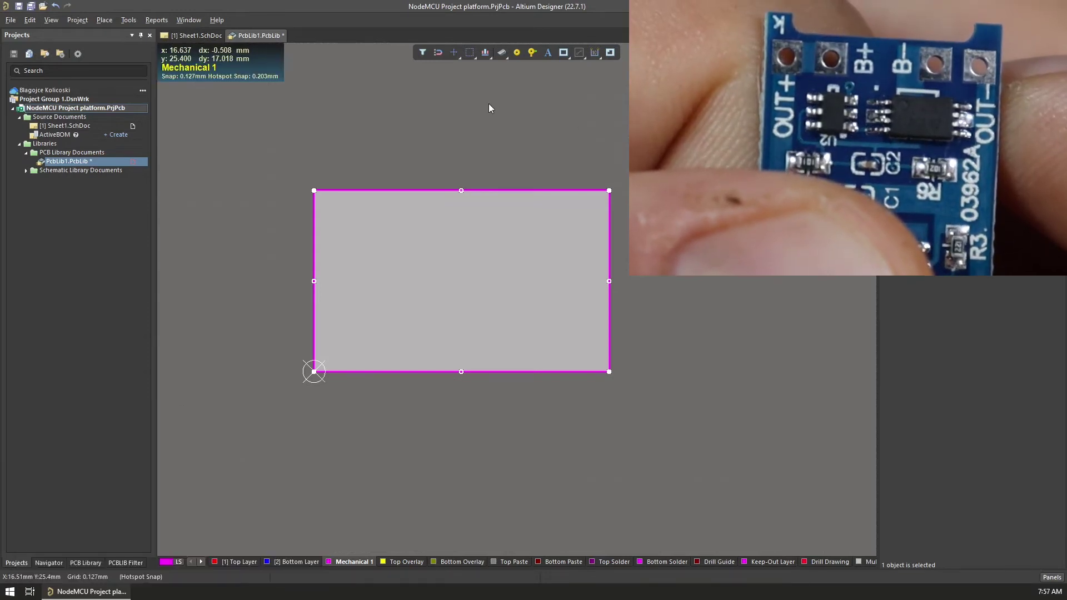
- Start placing a pad and set its shape to Rectangular
{"action": "left_click", "coordinate": [517, 53]}
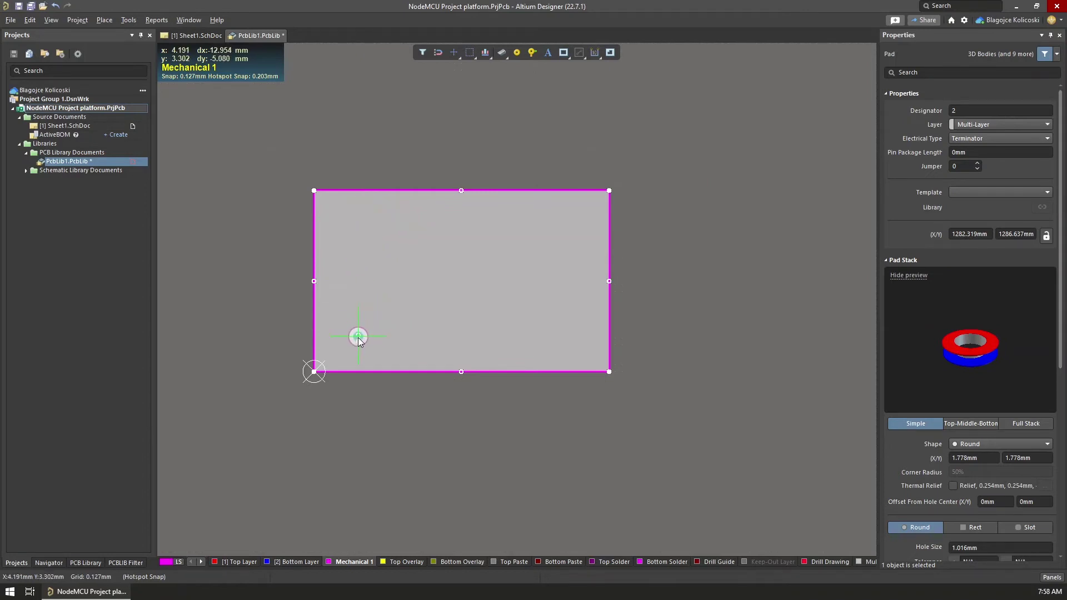
{"action": "key", "text": "Tab"}
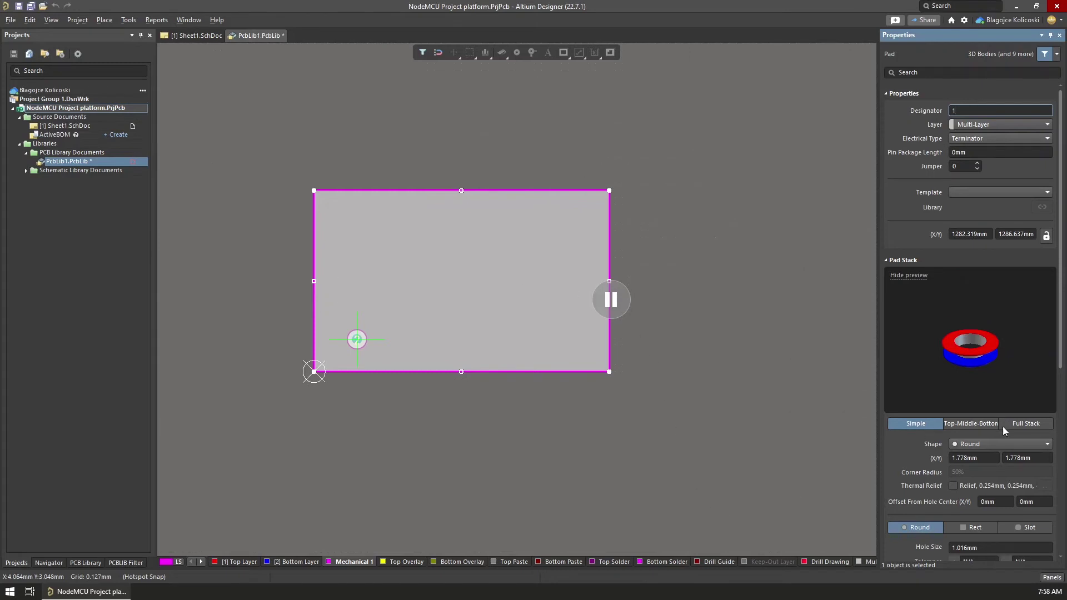
{"action": "left_click", "coordinate": [977, 447]}
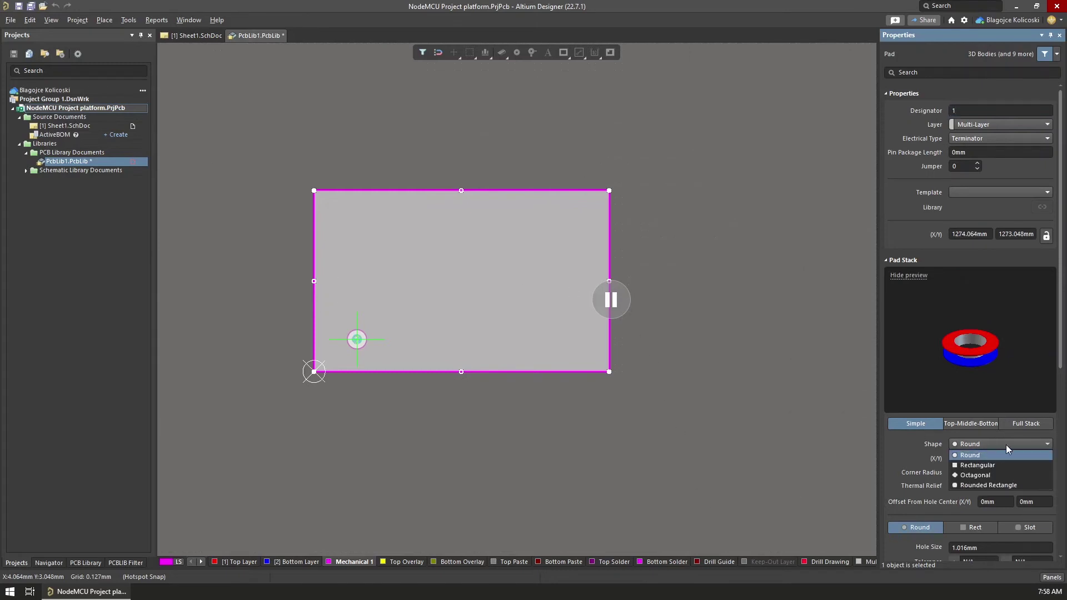
{"action": "left_click", "coordinate": [975, 465]}
- Set the pad's X and Y size to 2 mm × 2 mm
{"action": "left_click", "coordinate": [956, 457]}
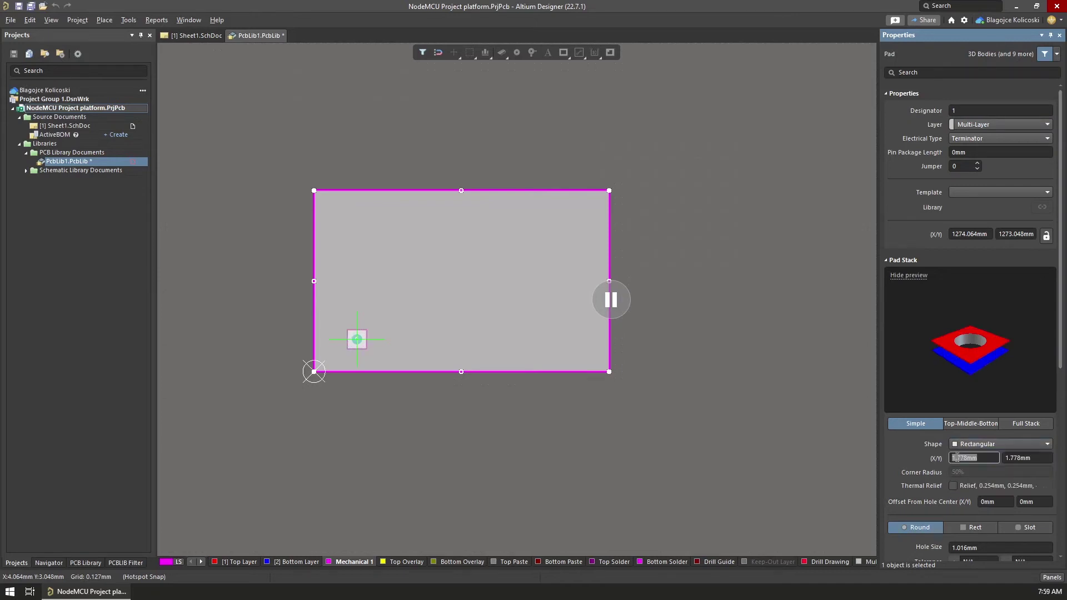
{"action": "type", "text": "2.5"}
{"action": "key", "text": "Tab"}
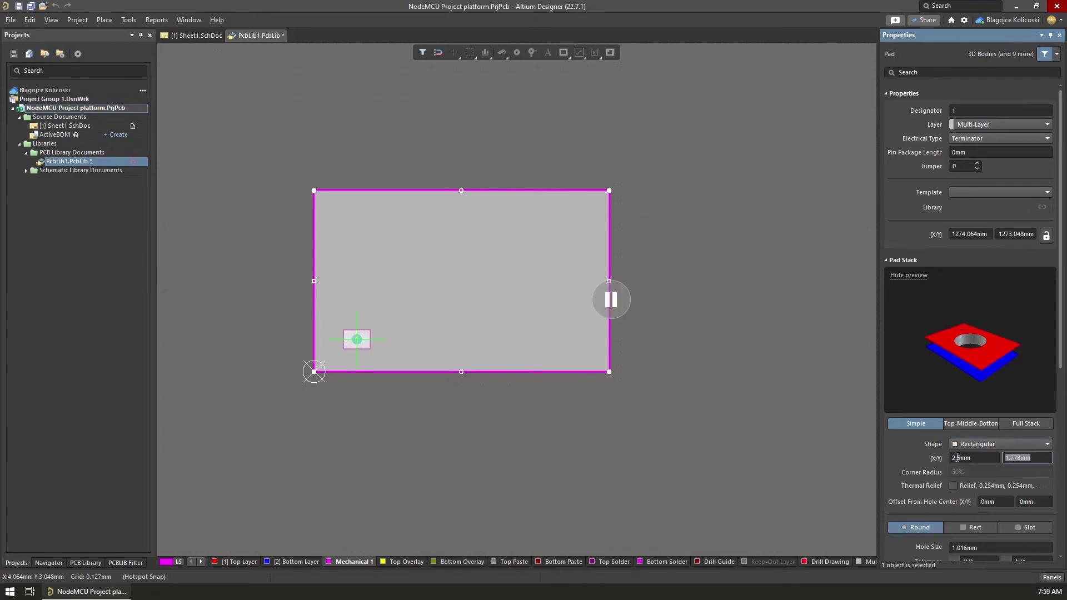
{"action": "left_click", "coordinate": [956, 457]}
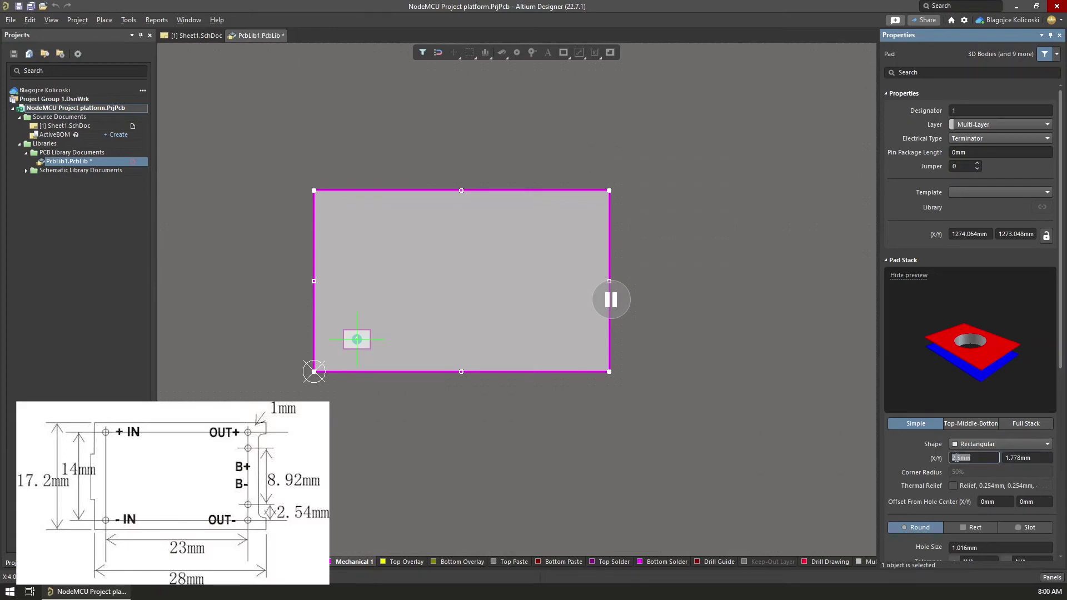
{"action": "type", "text": "2"}
{"action": "key", "text": "Tab"}
{"action": "type", "text": "2"}
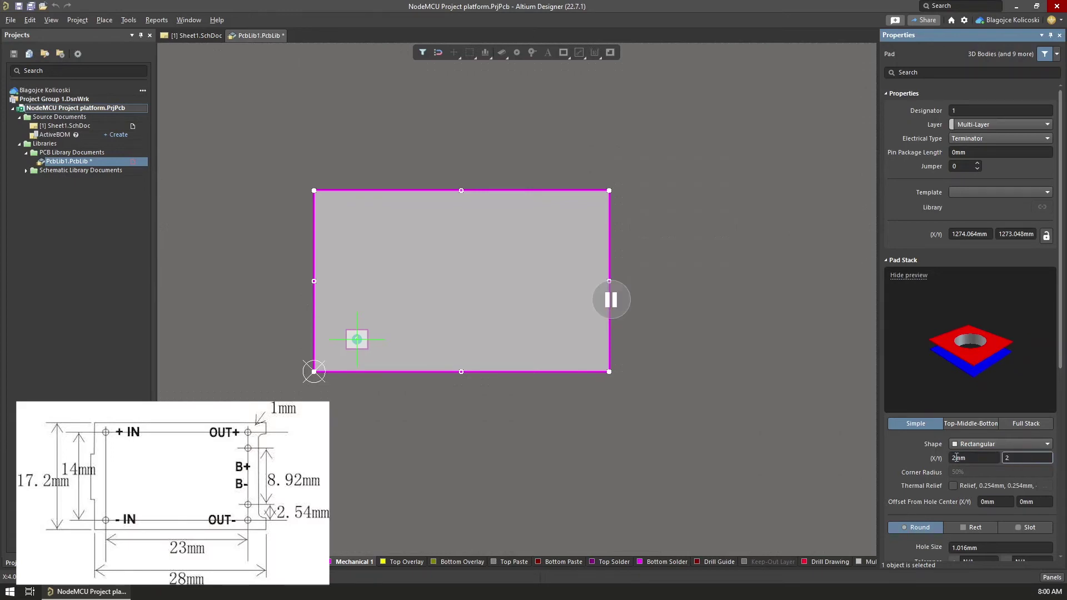
{"action": "key", "text": "Return"}
{"action": "scroll", "coordinate": [956, 457], "scroll_direction": "down", "scroll_amount": 2}
- Position pad 1 at X 2.5 mm, Y 15.6 mm
{"action": "left_click", "coordinate": [961, 179]}
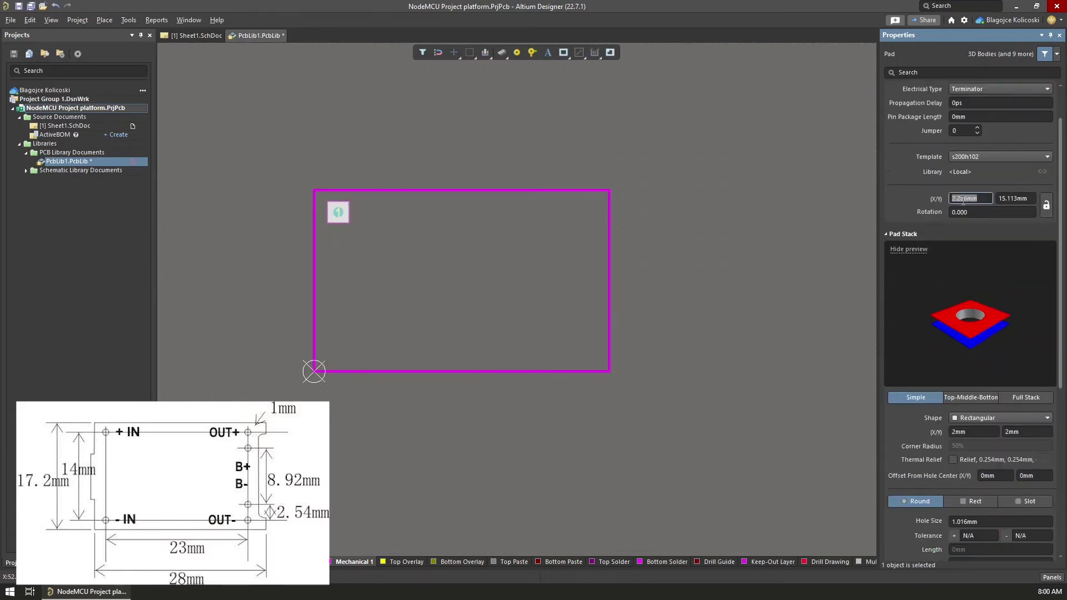
{"action": "type", "text": "2.5"}
{"action": "key", "text": "Tab"}
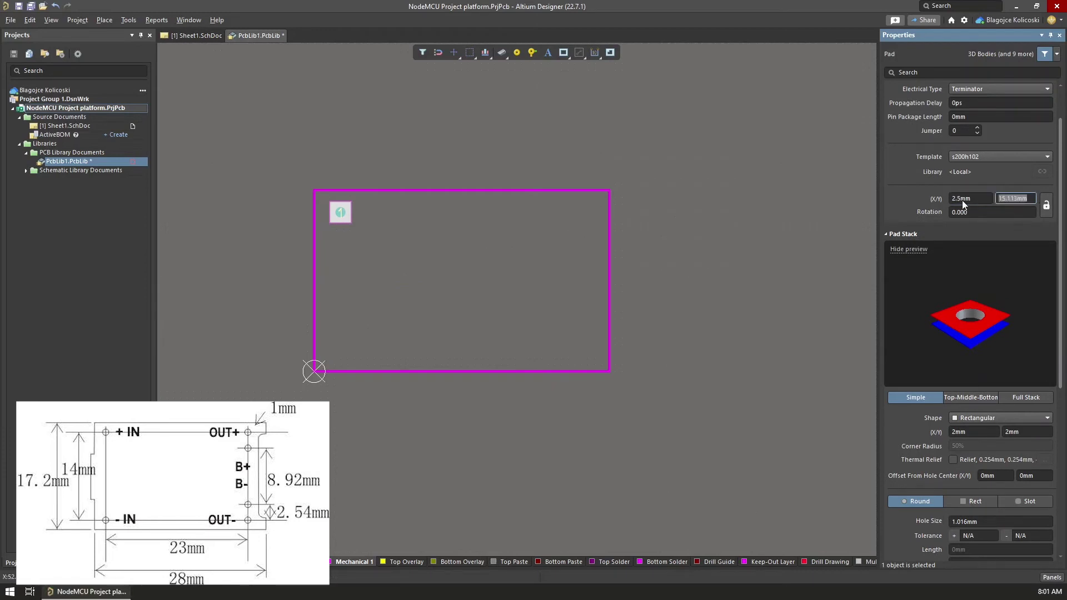
{"action": "type", "text": "15.6"}
{"action": "key", "text": "Tab"}
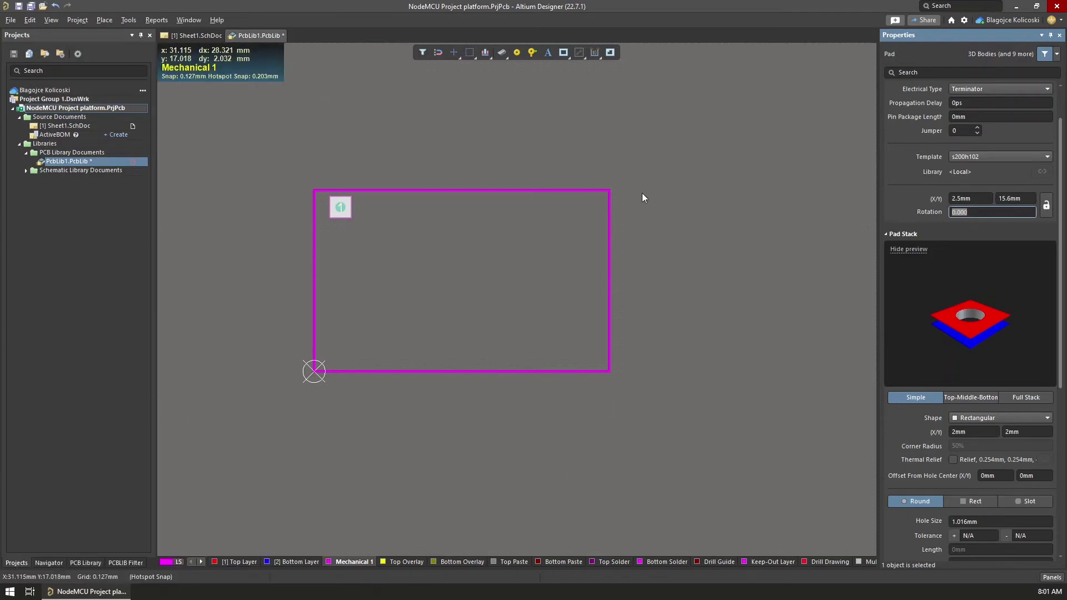
- Copy pad 1 near the outline's bottom-left corner and make the copy pad 2
{"action": "left_click", "coordinate": [333, 220]}
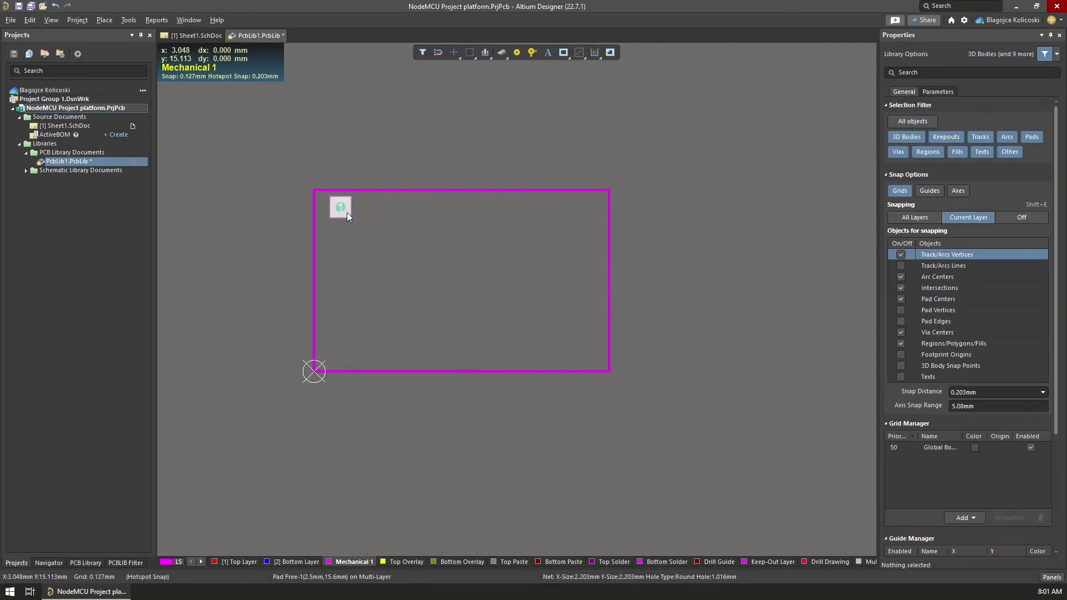
{"action": "left_click_drag", "start_coordinate": [346, 212], "coordinate": [341, 207]}
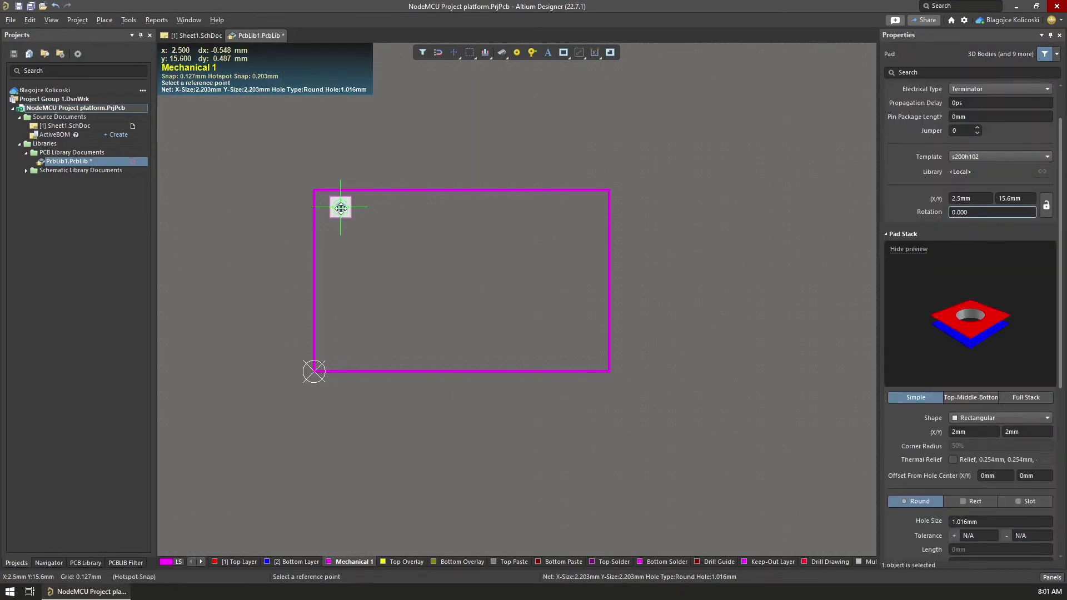
{"action": "left_click", "coordinate": [341, 208]}
{"action": "key", "text": "ctrl+v"}
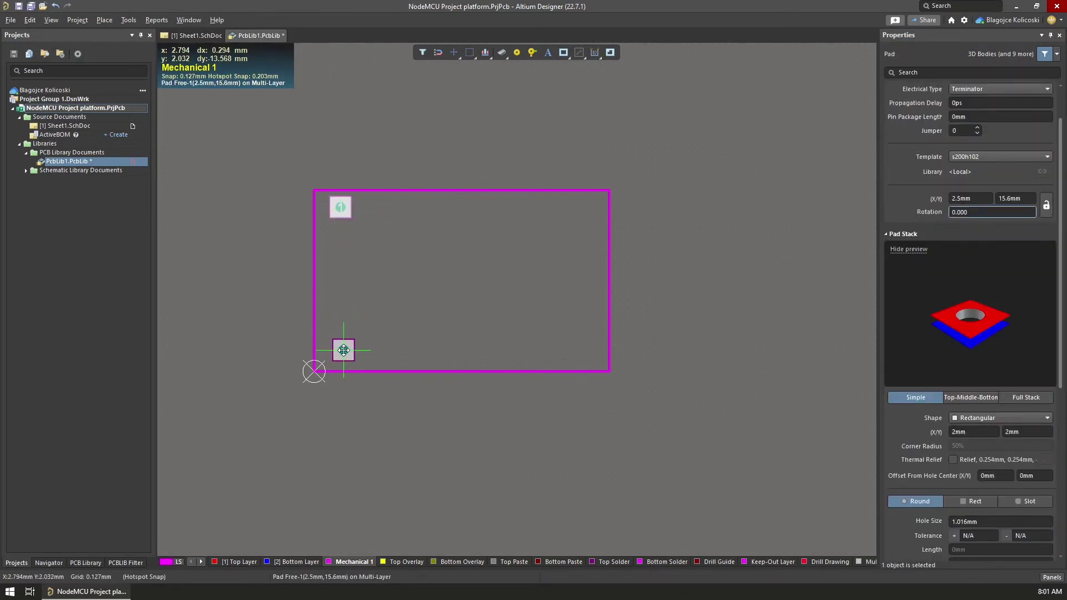
{"action": "left_click", "coordinate": [340, 346]}
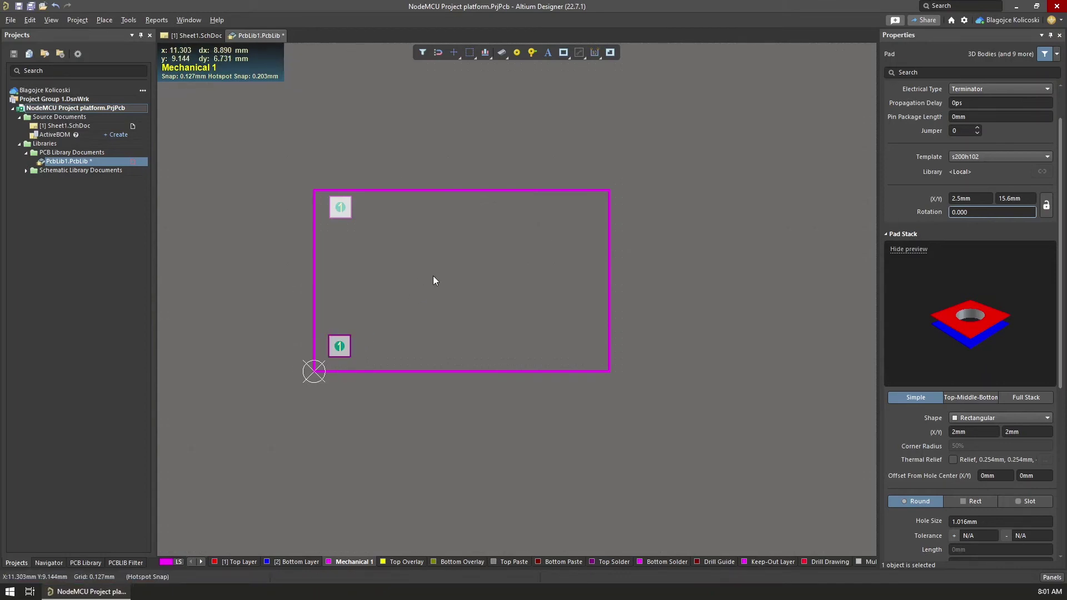
{"action": "left_click", "coordinate": [339, 346]}
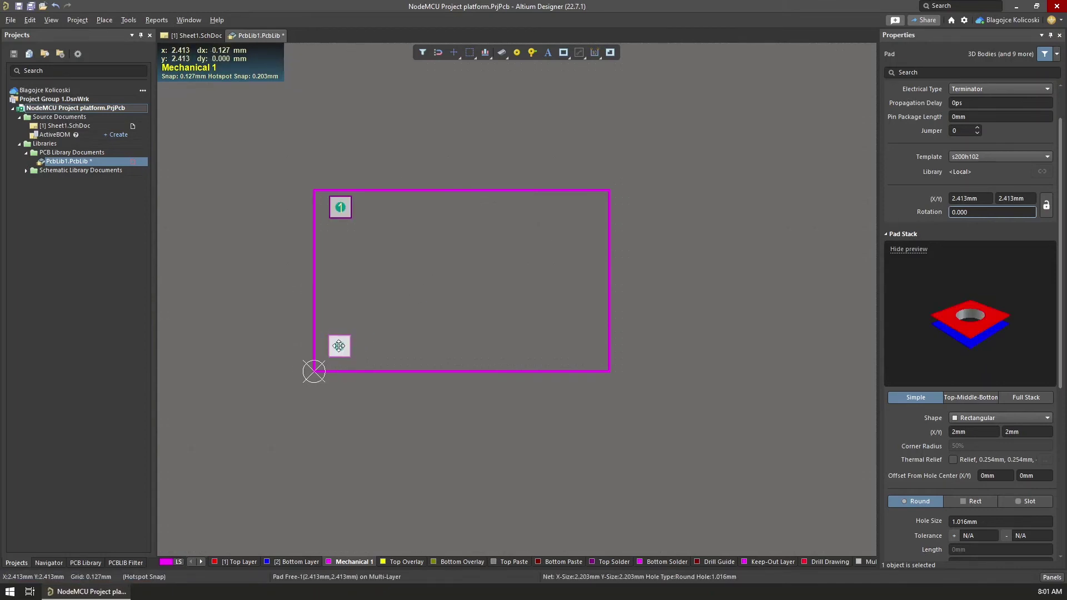
{"action": "left_click", "coordinate": [339, 346]}
{"action": "double_click", "coordinate": [969, 111]}
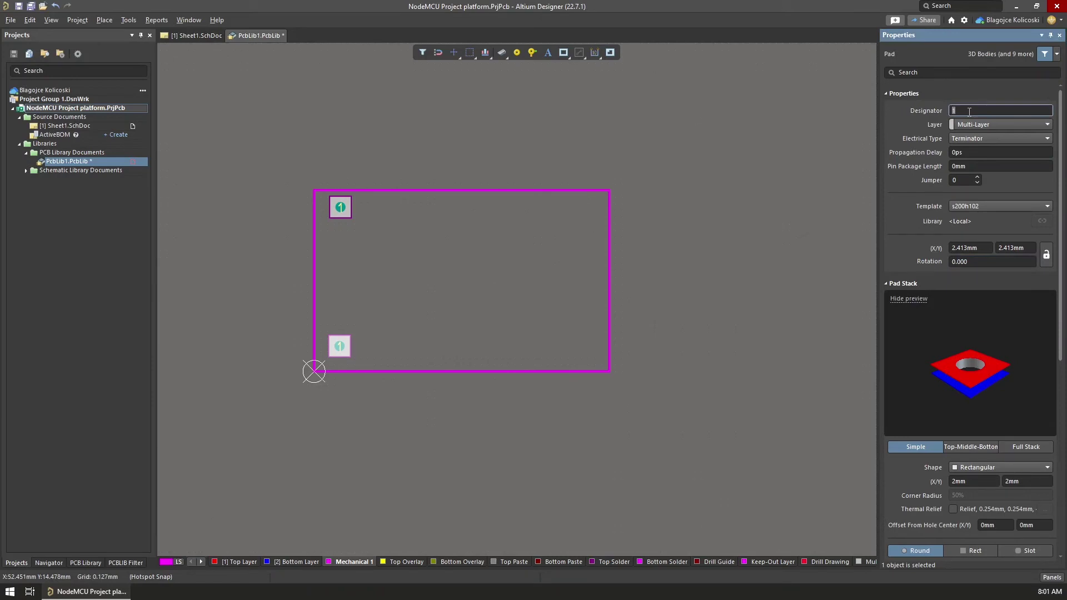
{"action": "double_click", "coordinate": [967, 247]}
{"action": "key", "text": "Return"}
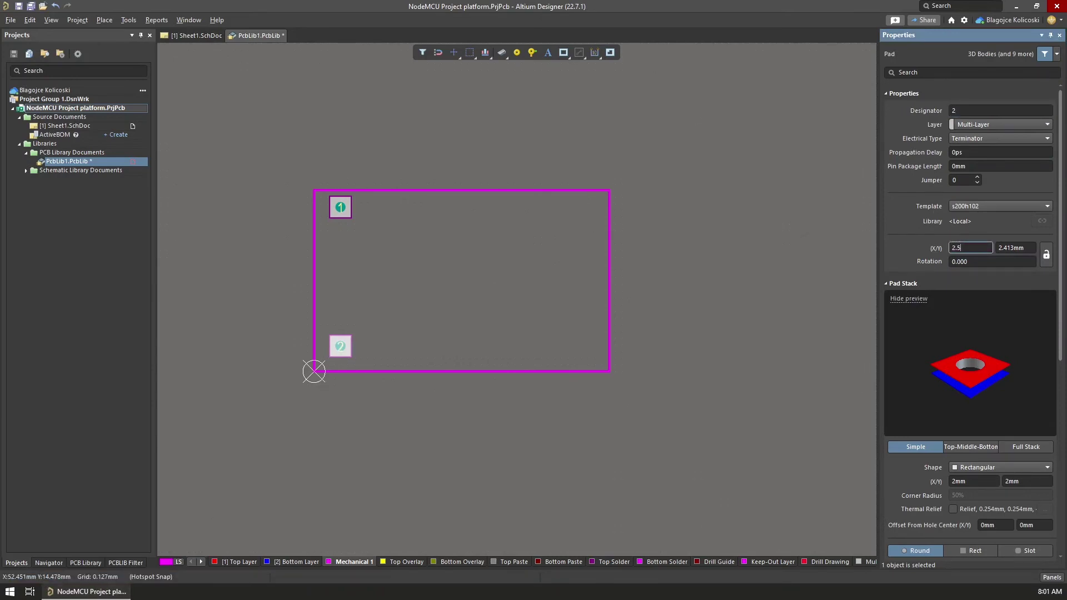
- Move the outline rectangle from Mechanical 1 to the Top Overlay layer
{"action": "left_click", "coordinate": [456, 372]}
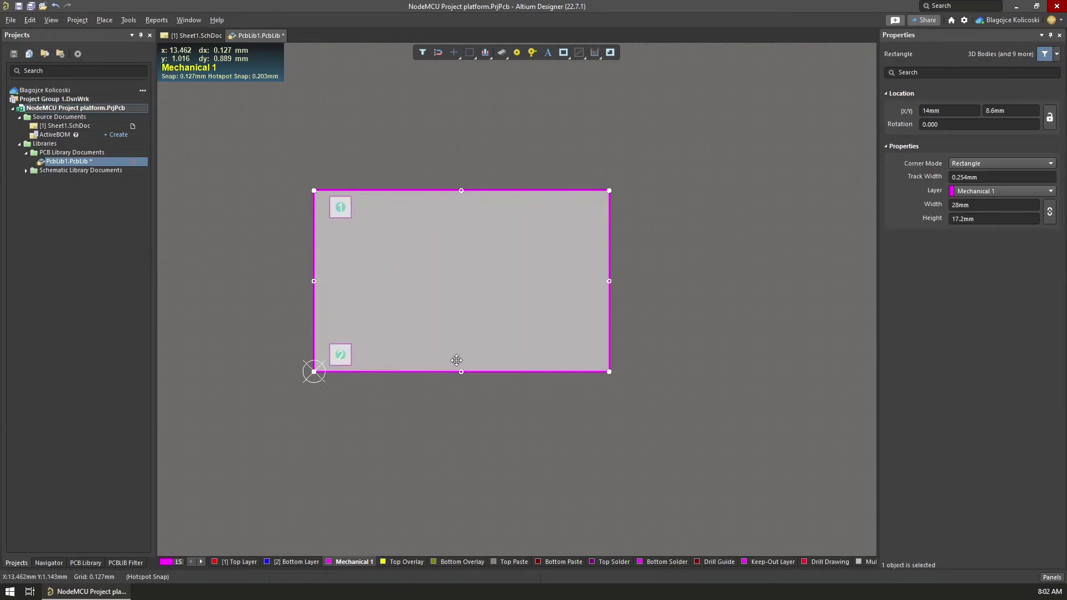
{"action": "left_click", "coordinate": [982, 192]}
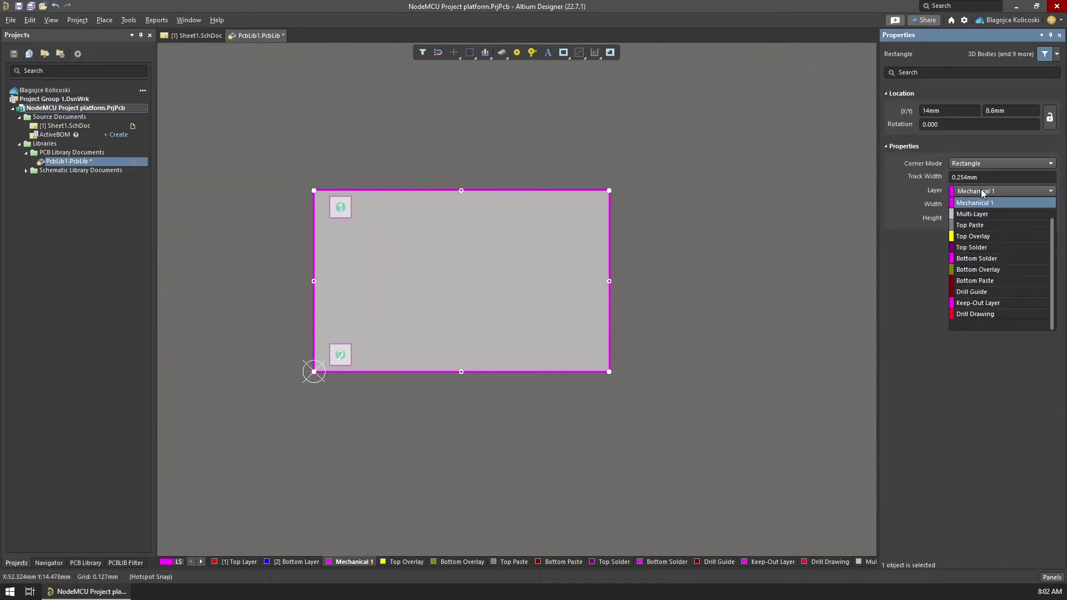
{"action": "left_click", "coordinate": [973, 236]}
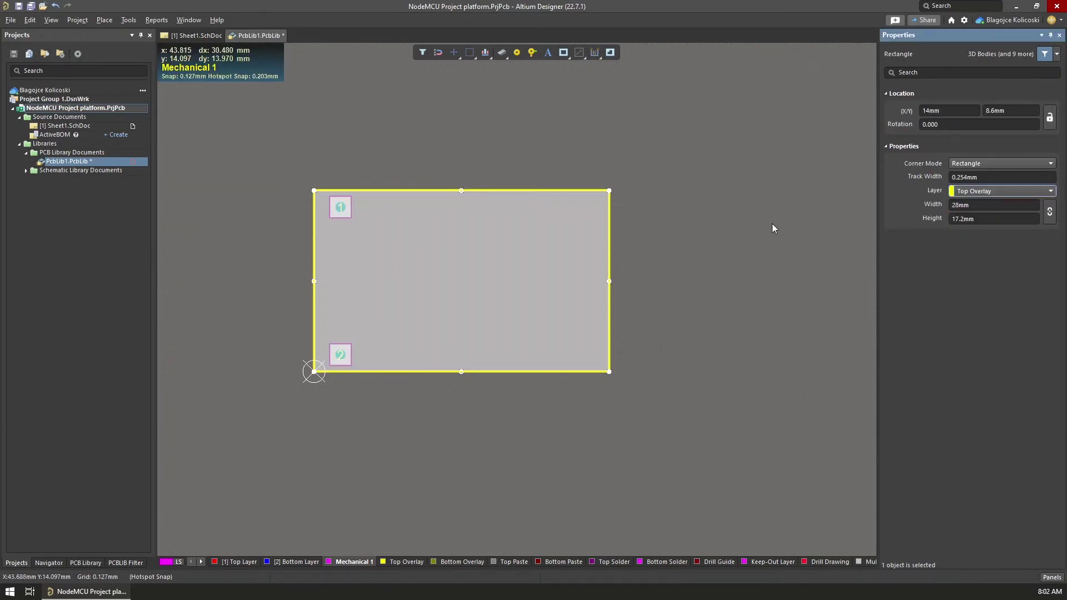
{"action": "left_click", "coordinate": [682, 225]}
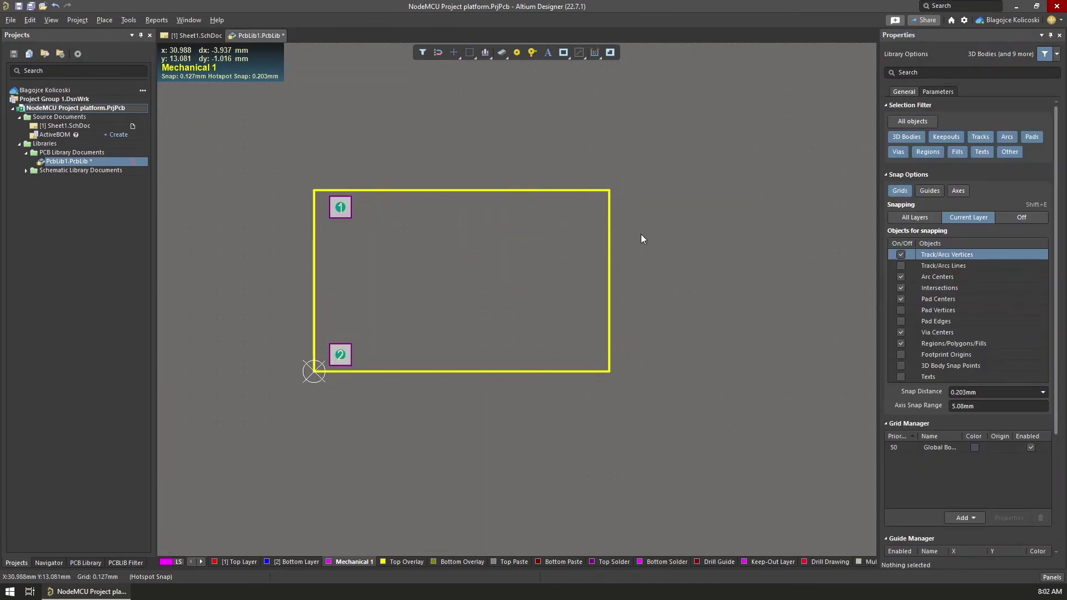
- Place pad 3 at X 25.5 mm, Y 15.6 mm near the top-right corner
{"action": "key", "text": "p"}
{"action": "key", "text": "p"}
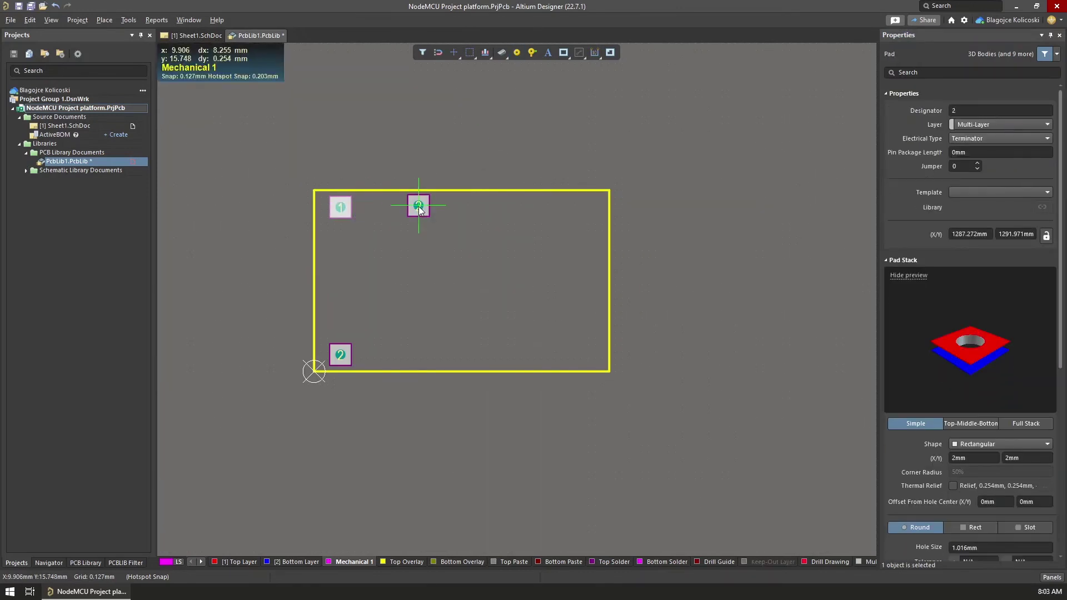
{"action": "left_click", "coordinate": [966, 246]}
{"action": "type", "text": "25.5"}
{"action": "key", "text": "Tab"}
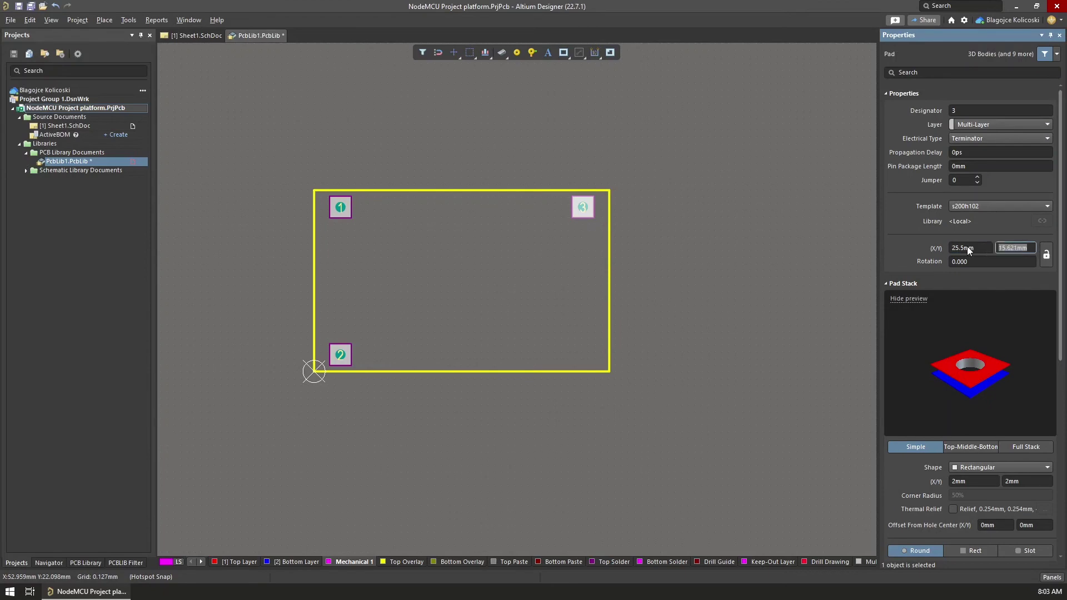
{"action": "type", "text": "15.6"}
{"action": "key", "text": "Return"}
{"action": "left_click", "coordinate": [583, 238]}
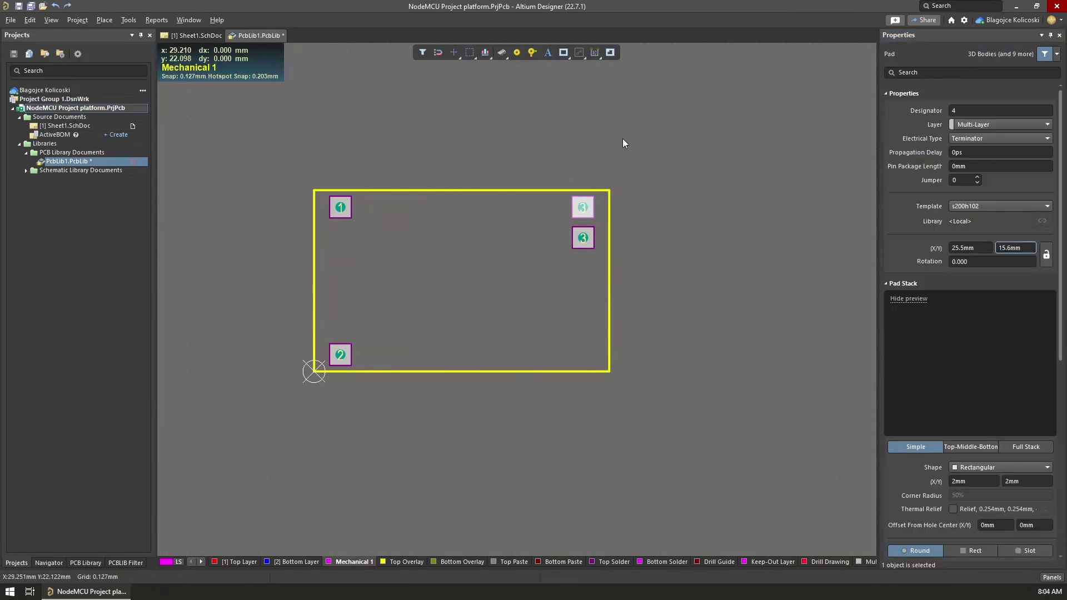
- Place pads 4, 5 and 6 down the right edge at X 25.5 mm
{"action": "left_click", "coordinate": [970, 247]}
{"action": "type", "text": "25.5"}
{"action": "key", "text": "Return"}
{"action": "left_click", "coordinate": [580, 327]}
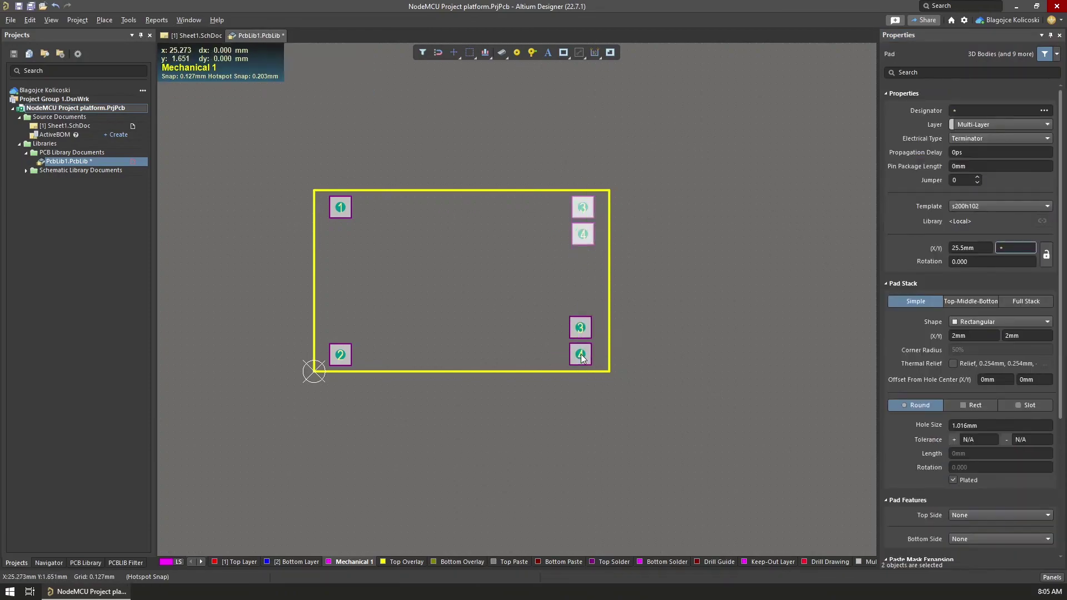
{"action": "key", "text": "BackSpace"}
{"action": "type", "text": "6"}
{"action": "key", "text": "Return"}
{"action": "left_click", "coordinate": [580, 327]}
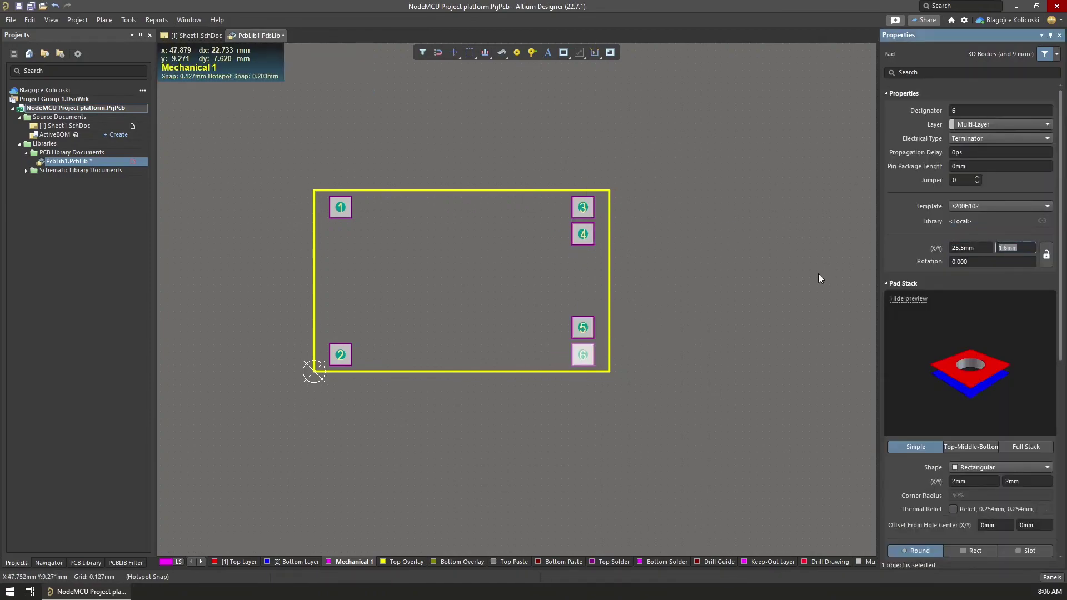
{"action": "left_click", "coordinate": [1014, 248]}
{"action": "left_click", "coordinate": [679, 327]}
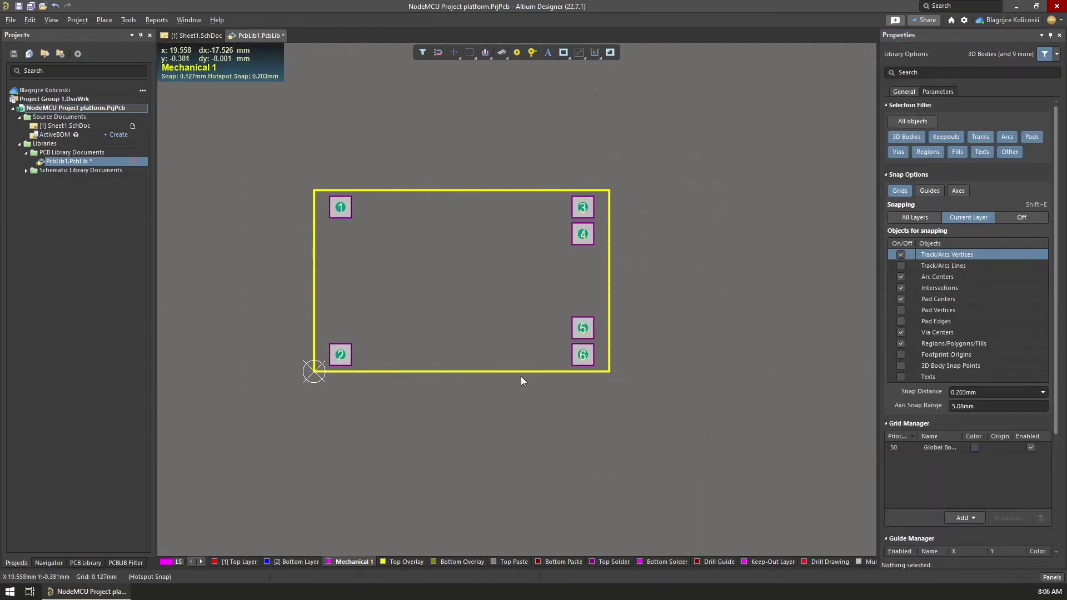
- Place a text string on the Top Overlay layer in the footprint centre
{"action": "left_click", "coordinate": [547, 52]}
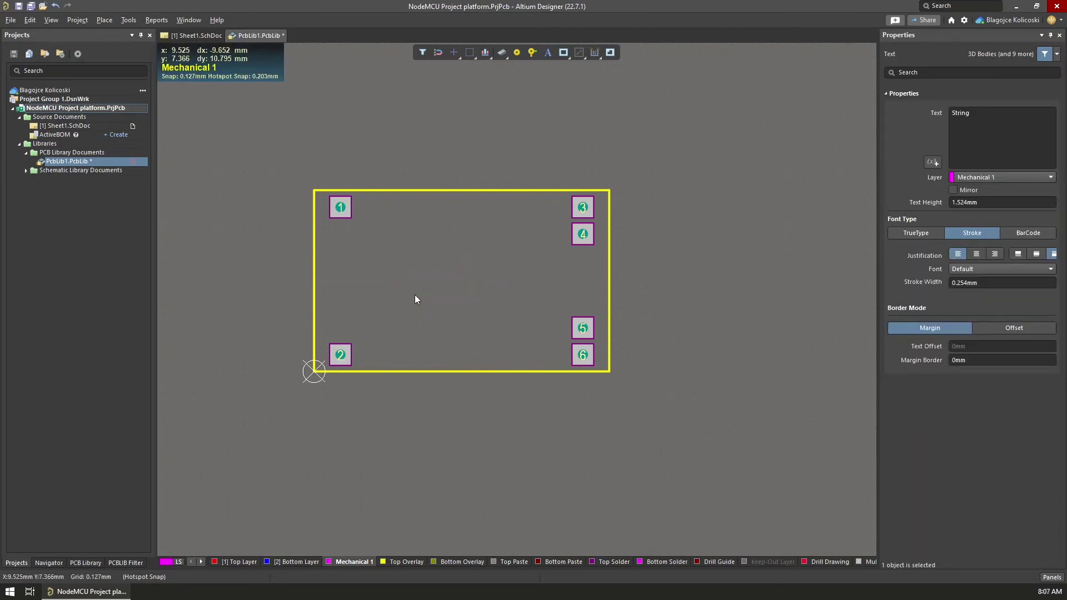
{"action": "left_click", "coordinate": [403, 562]}
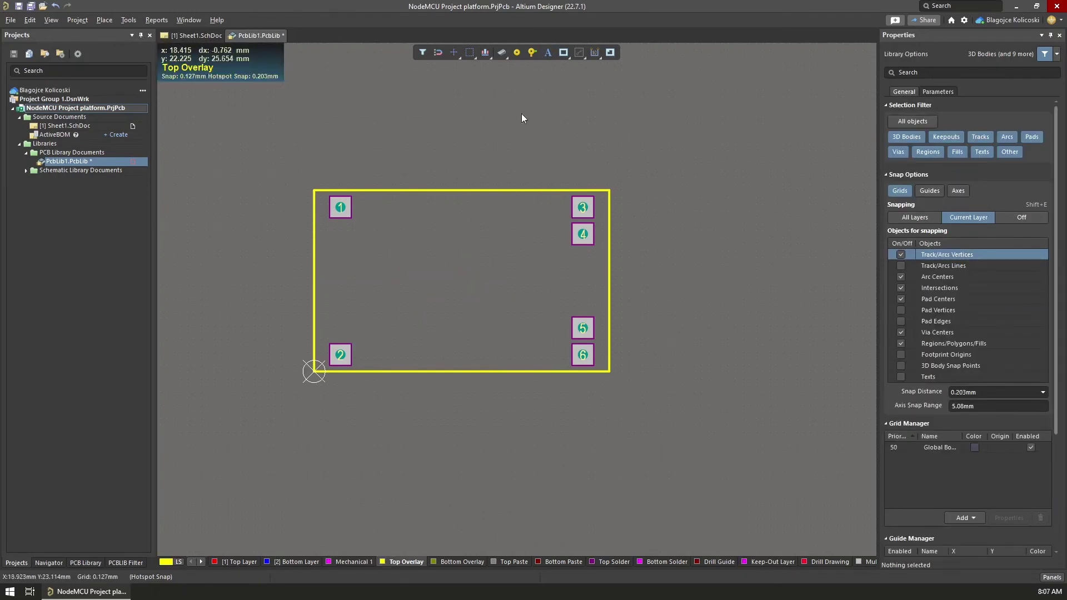
{"action": "left_click", "coordinate": [415, 292]}
{"action": "right_click", "coordinate": [638, 227]}
- Set the label text to TP4056 and return to the TP4056 Module symbol
{"action": "left_click", "coordinate": [990, 173]}
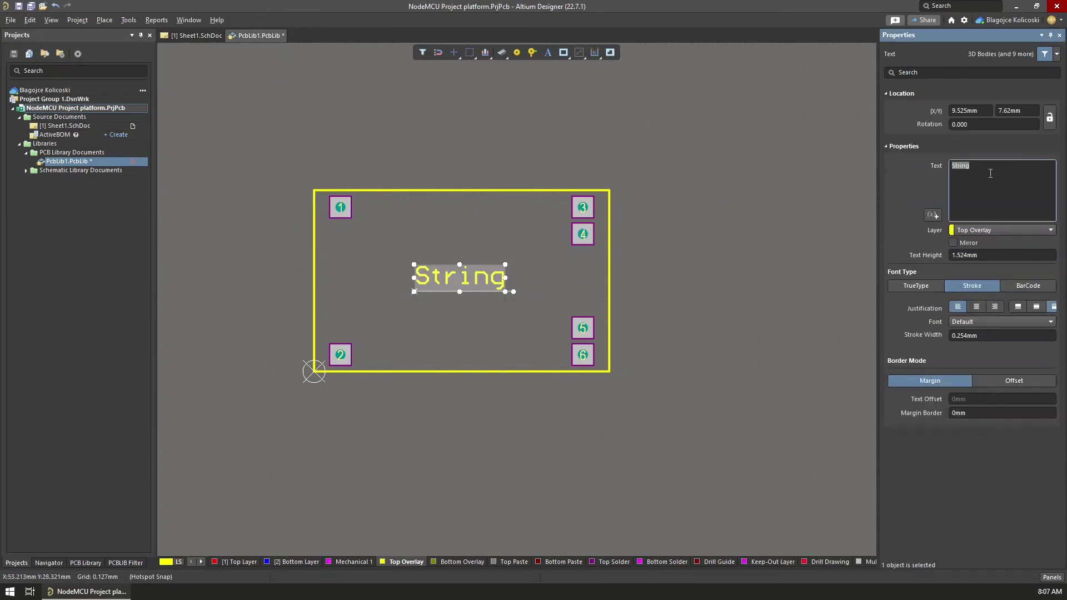
{"action": "type", "text": "TP"}
{"action": "type", "text": "$%^"}
{"action": "key", "text": "BackSpace"}
{"action": "key", "text": "BackSpace"}
{"action": "type", "text": "4056"}
{"action": "key", "text": "Return"}
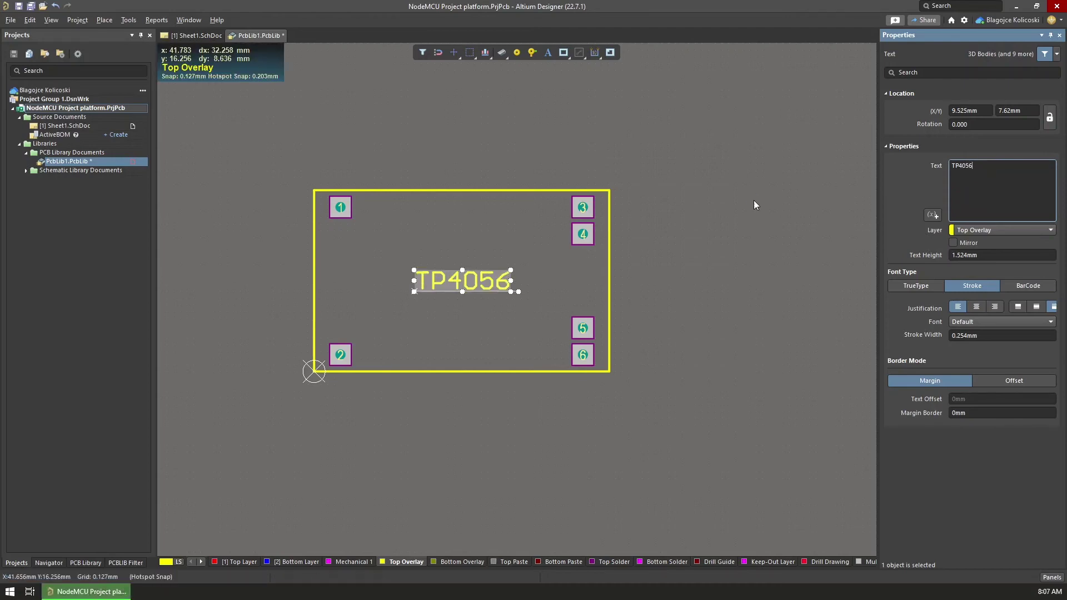
{"action": "left_click", "coordinate": [552, 277]}
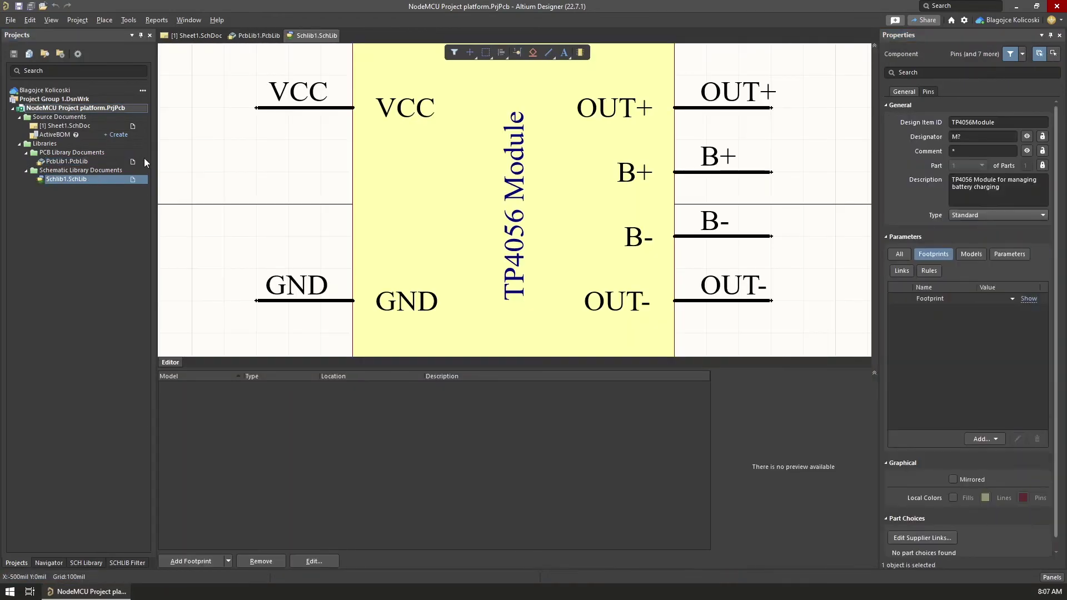
- Add TP4056Module from PcbLib1.PcbLib as the symbol's footprint model
{"action": "left_click", "coordinate": [992, 298]}
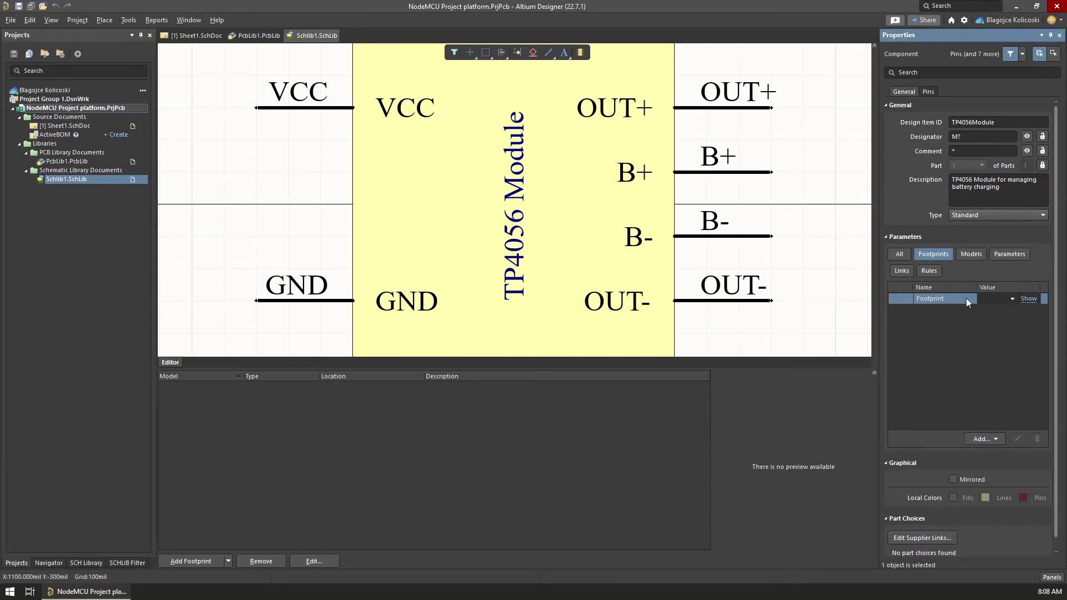
{"action": "left_click", "coordinate": [995, 439]}
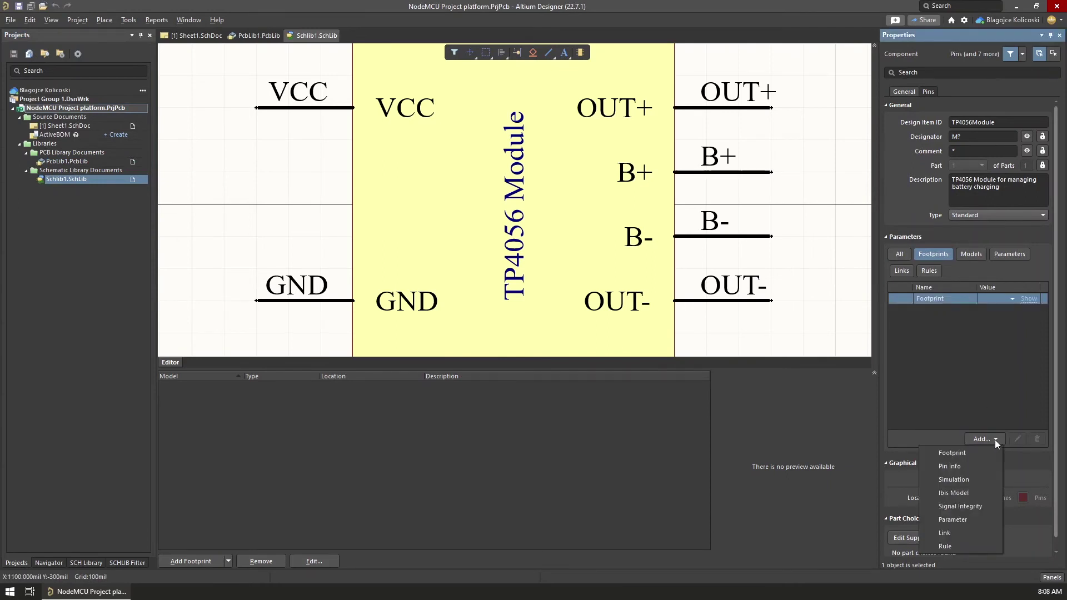
{"action": "left_click", "coordinate": [963, 452]}
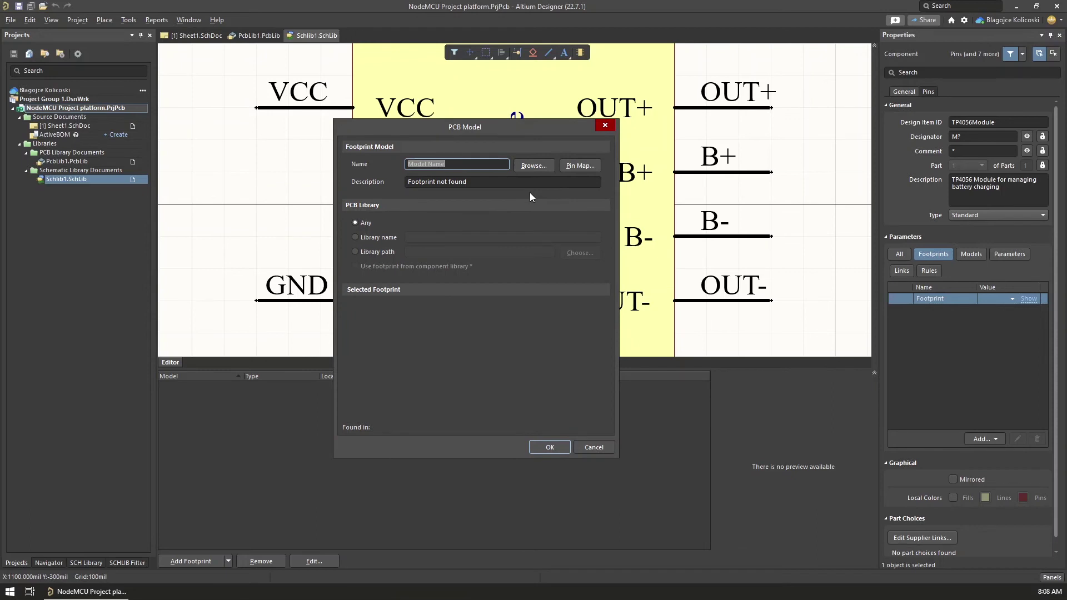
{"action": "left_click", "coordinate": [532, 167]}
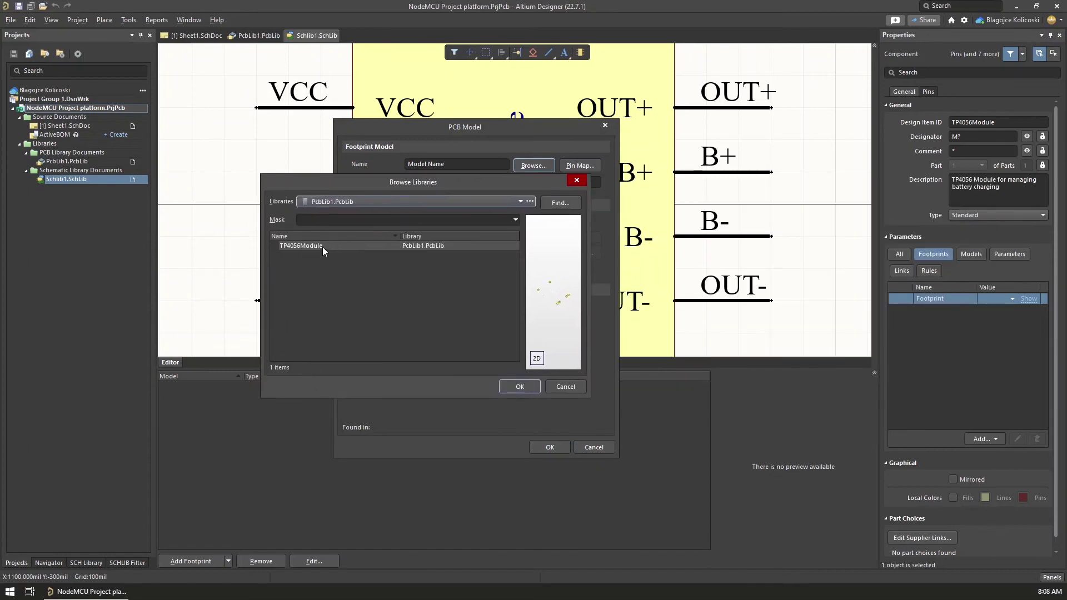
{"action": "left_click", "coordinate": [322, 247]}
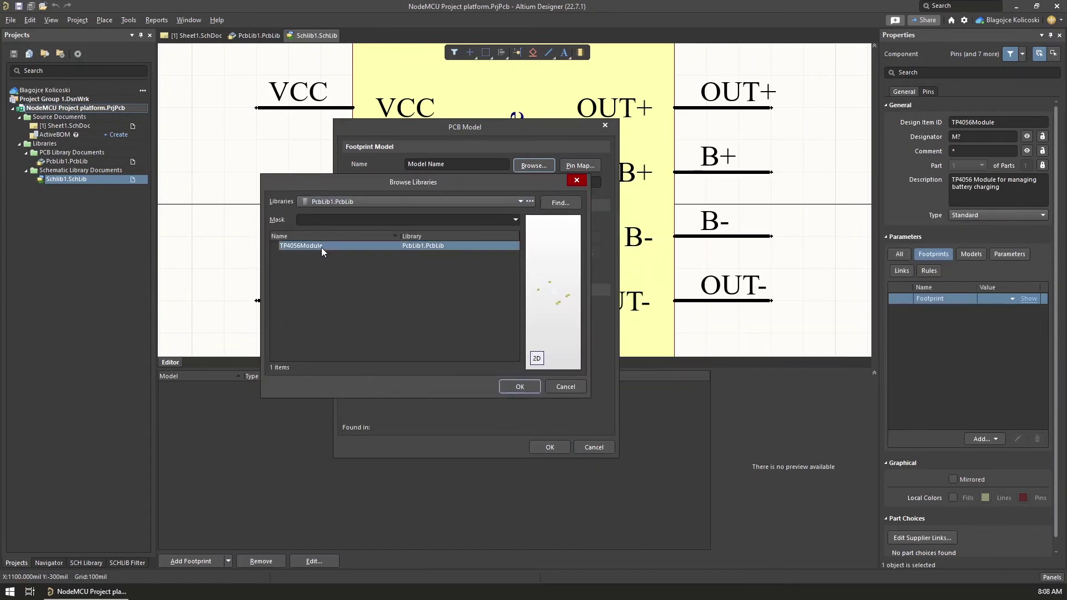
{"action": "left_click", "coordinate": [520, 387]}
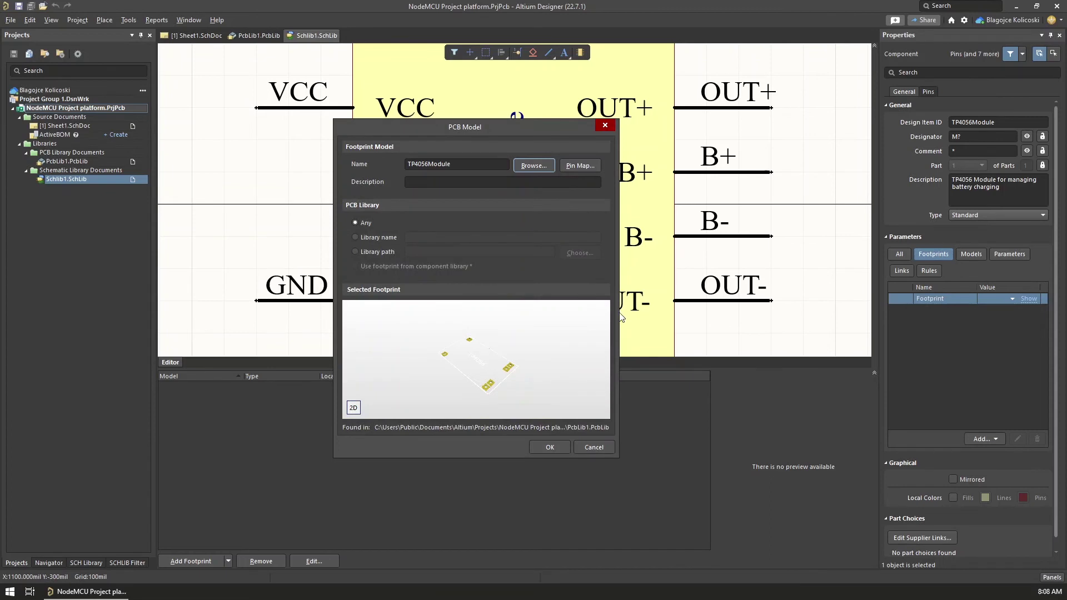
{"action": "left_click", "coordinate": [548, 448]}
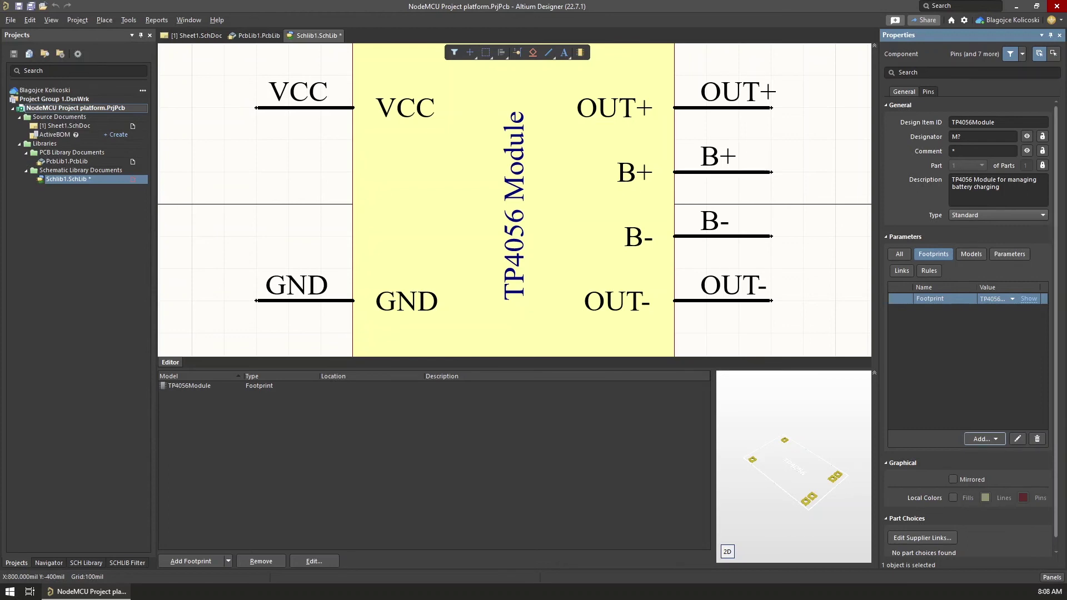
{"action": "left_click", "coordinate": [932, 300]}
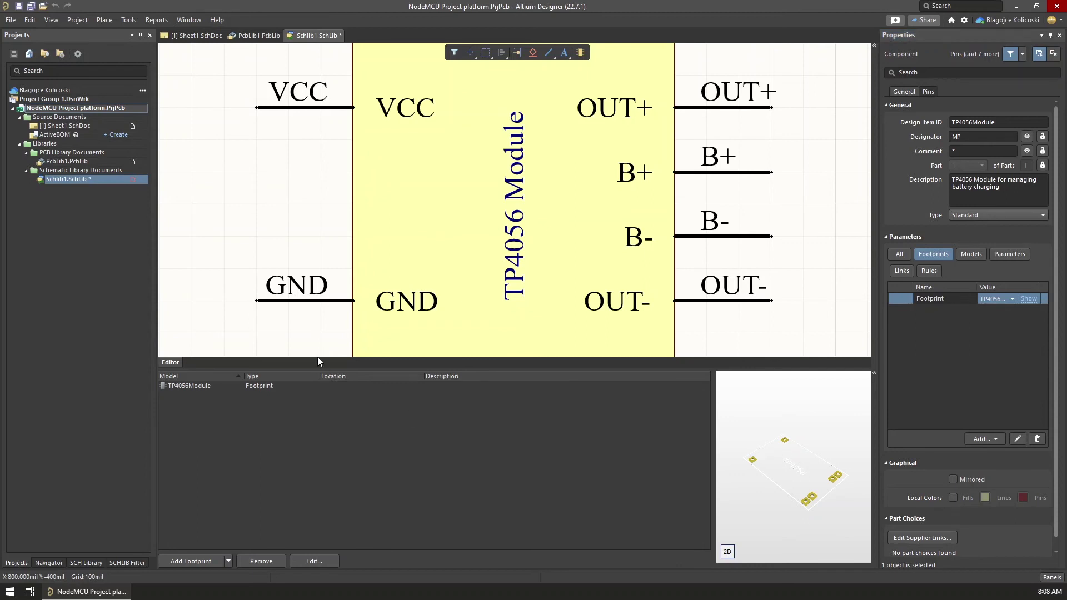
{"action": "left_click", "coordinate": [211, 388]}
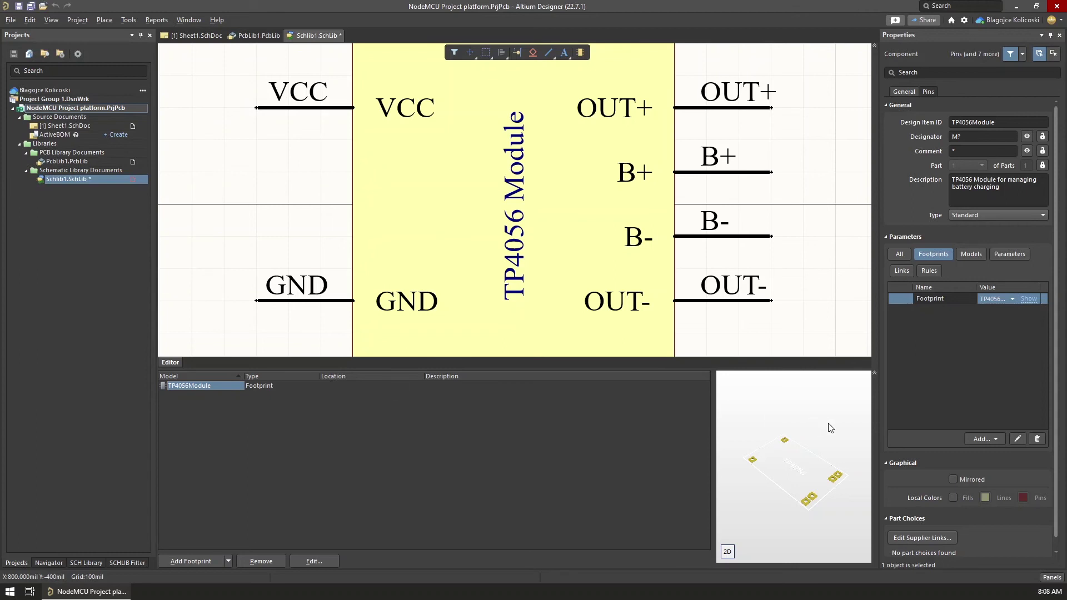
{"action": "scroll", "coordinate": [951, 392], "scroll_direction": "down", "scroll_amount": 1}
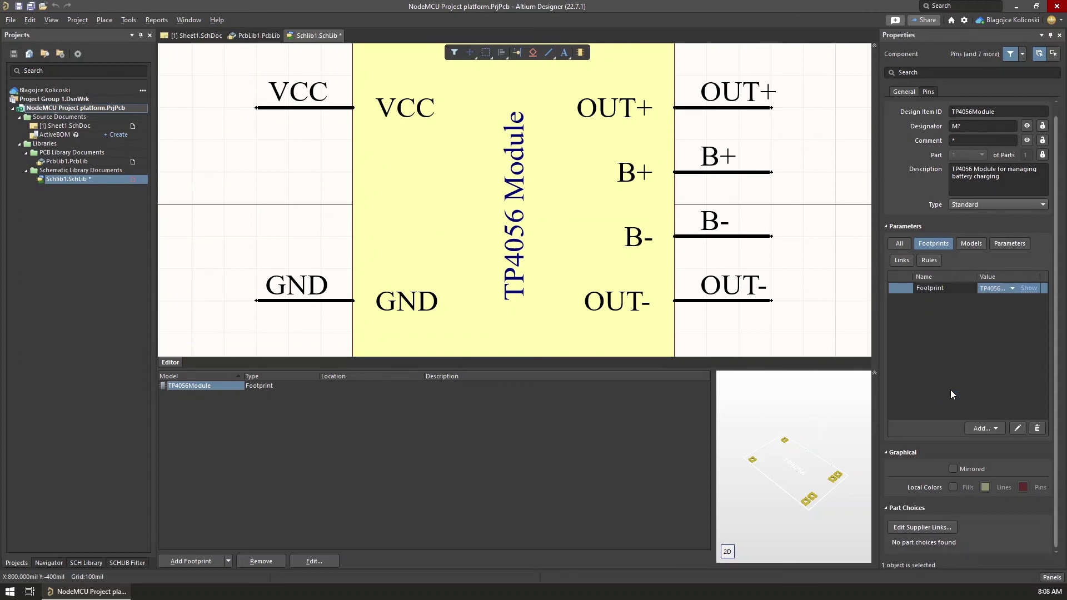
- Number the VCC, GND and OUT+ pins 1, 2 and 3
{"action": "left_click", "coordinate": [988, 179]}
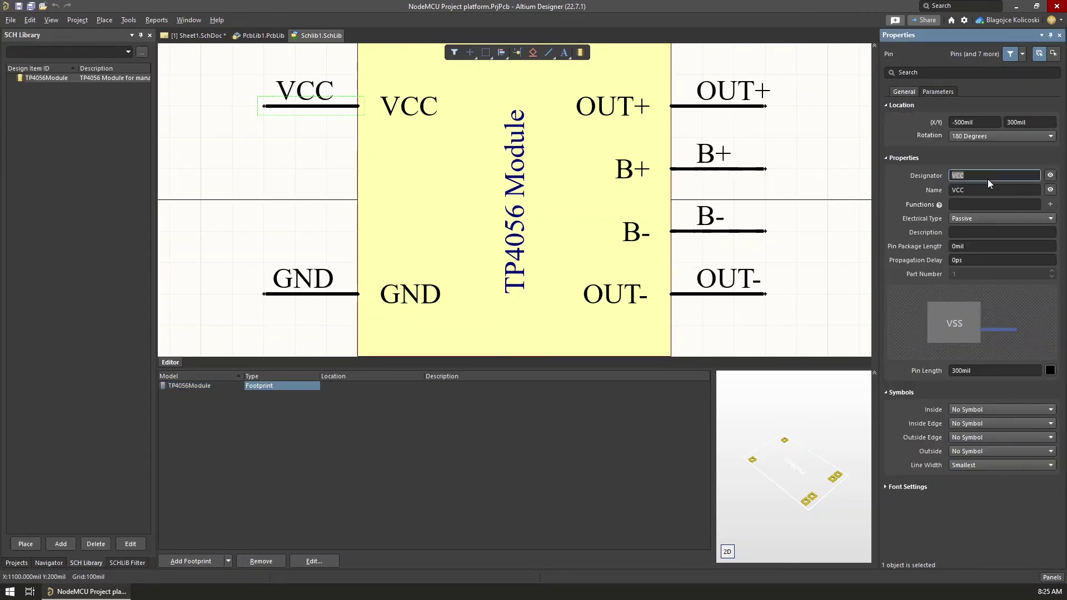
{"action": "type", "text": "1"}
{"action": "key", "text": "Return"}
{"action": "left_click", "coordinate": [311, 293]}
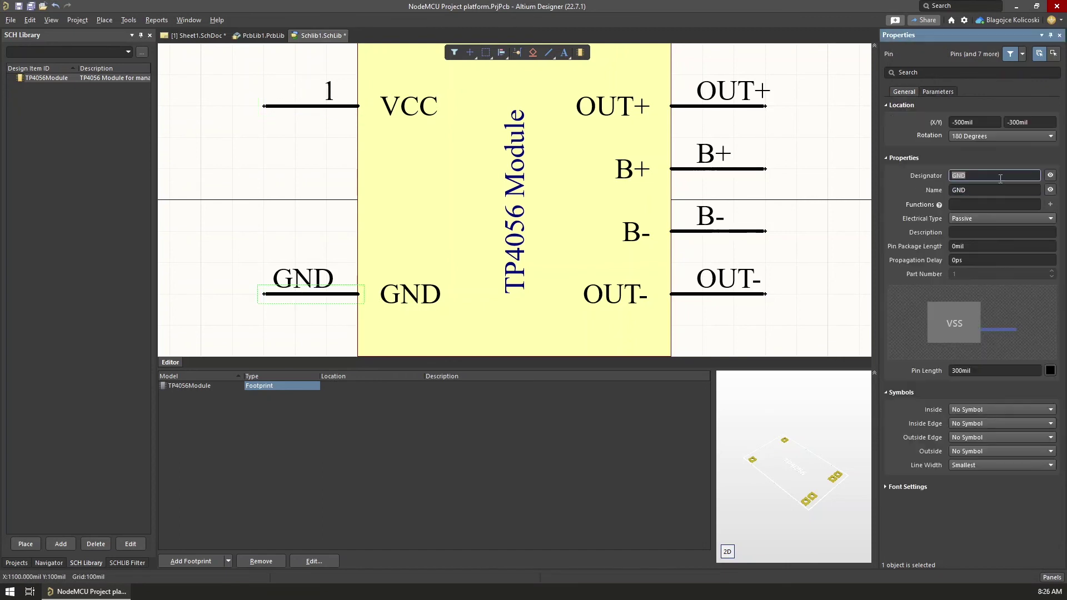
{"action": "type", "text": "2"}
{"action": "key", "text": "Return"}
{"action": "left_click", "coordinate": [722, 106]}
{"action": "type", "text": "3"}
{"action": "key", "text": "Return"}
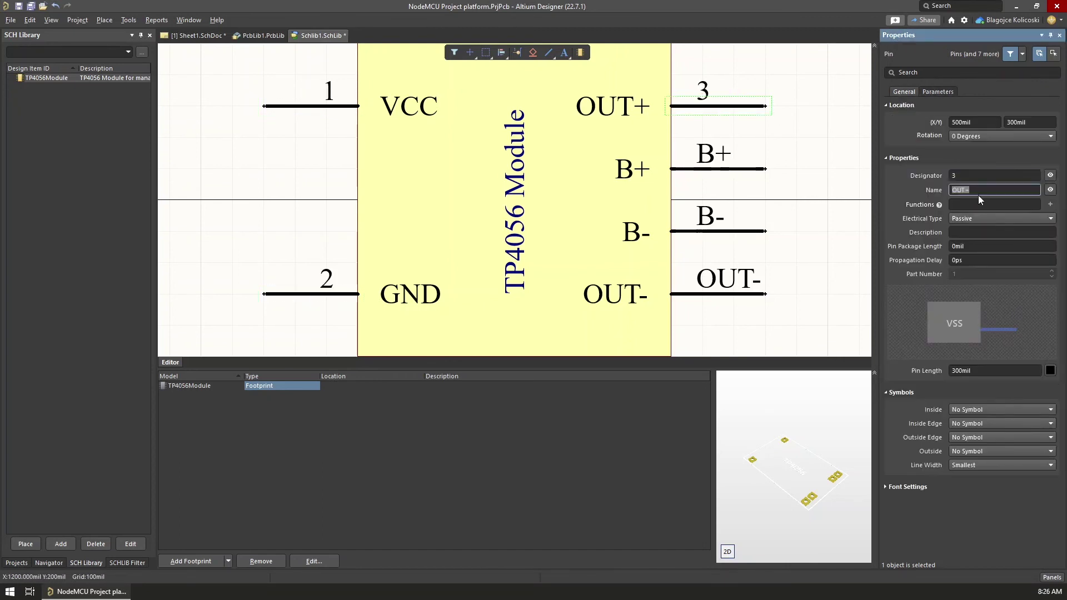
- Number the B+, B- and OUT- pins 4, 5 and 6
{"action": "left_click", "coordinate": [722, 168]}
{"action": "left_click", "coordinate": [989, 176]}
{"action": "type", "text": "4"}
{"action": "key", "text": "Return"}
{"action": "left_click", "coordinate": [723, 231]}
{"action": "left_click", "coordinate": [989, 175]}
{"action": "type", "text": "5"}
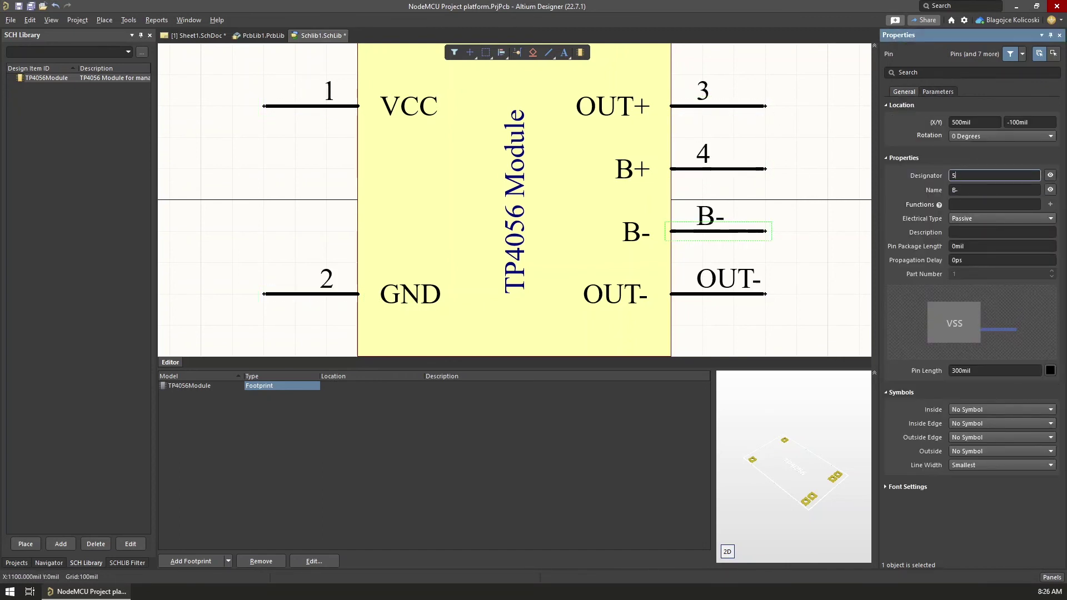
{"action": "key", "text": "Return"}
{"action": "left_click", "coordinate": [723, 293]}
{"action": "left_click", "coordinate": [980, 175]}
{"action": "type", "text": "6"}
{"action": "key", "text": "Return"}
{"action": "left_click", "coordinate": [831, 268]}
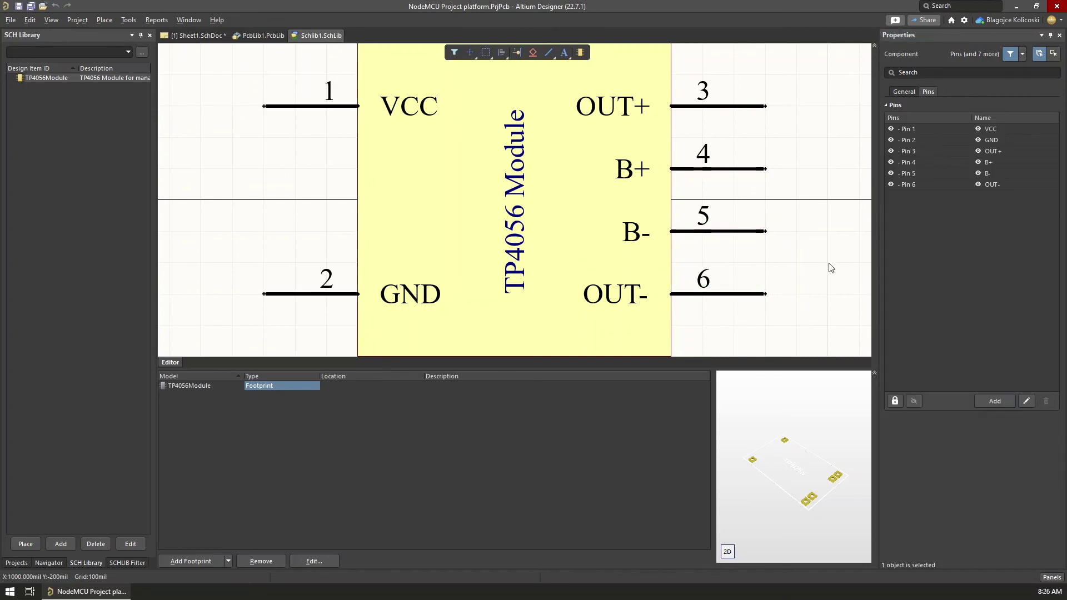
- Remove and re-add the TP4056Module footprint model, accepting the pin mapping
{"action": "left_click", "coordinate": [517, 214]}
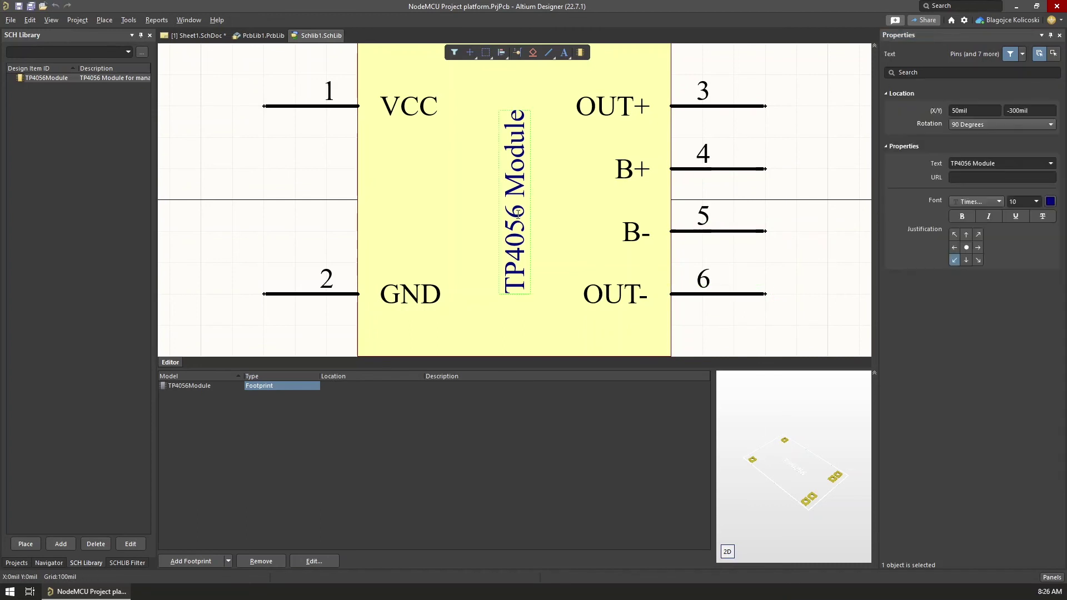
{"action": "left_click", "coordinate": [260, 561]}
{"action": "key", "text": "Return"}
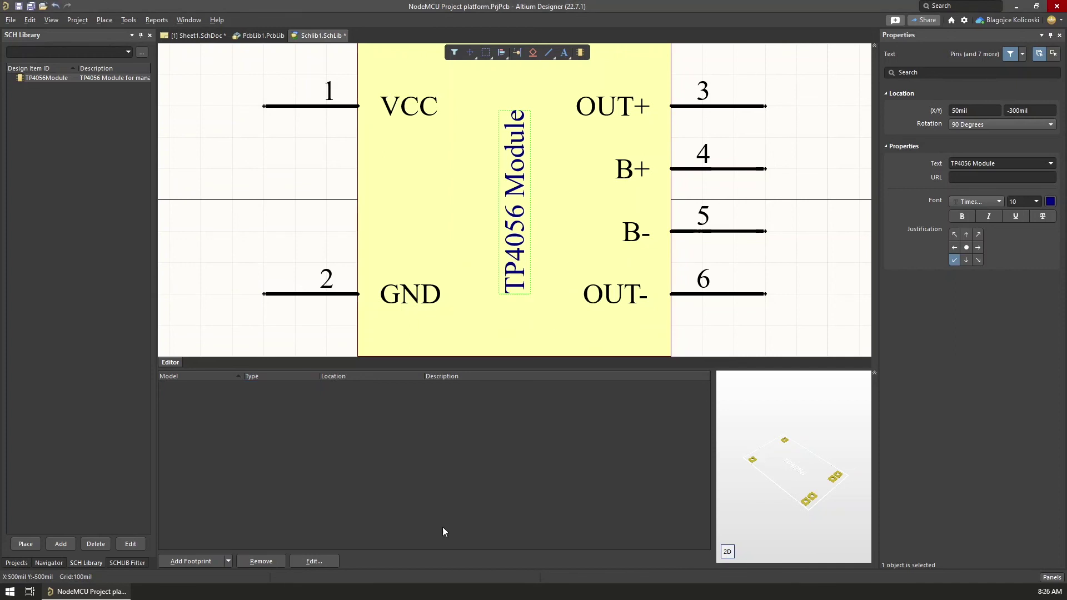
{"action": "left_click", "coordinate": [216, 561]}
{"action": "left_click", "coordinate": [532, 166]}
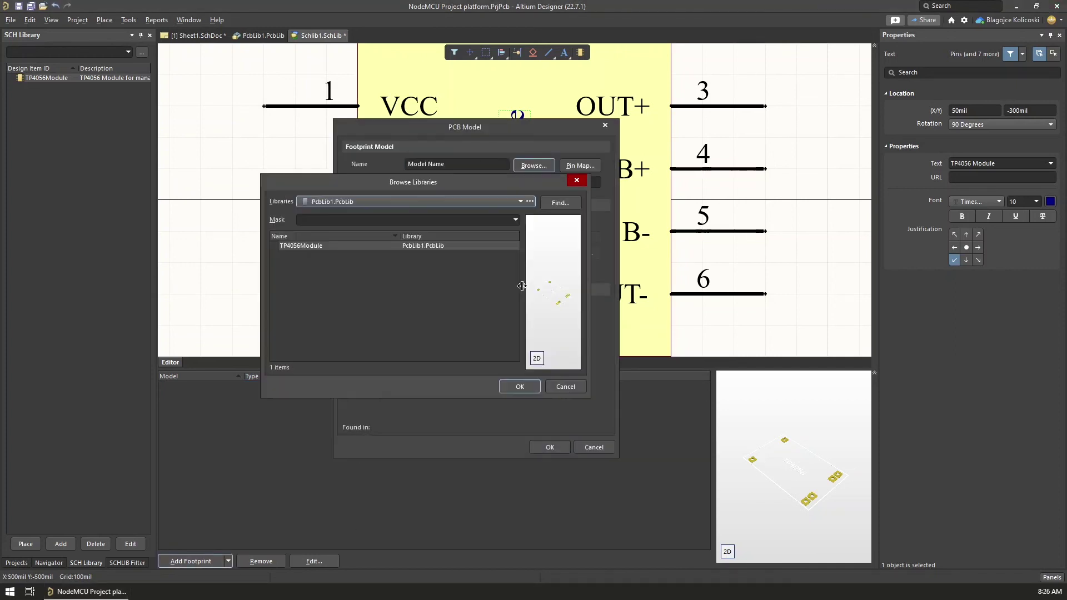
{"action": "left_click", "coordinate": [519, 387]}
{"action": "left_click", "coordinate": [580, 166]}
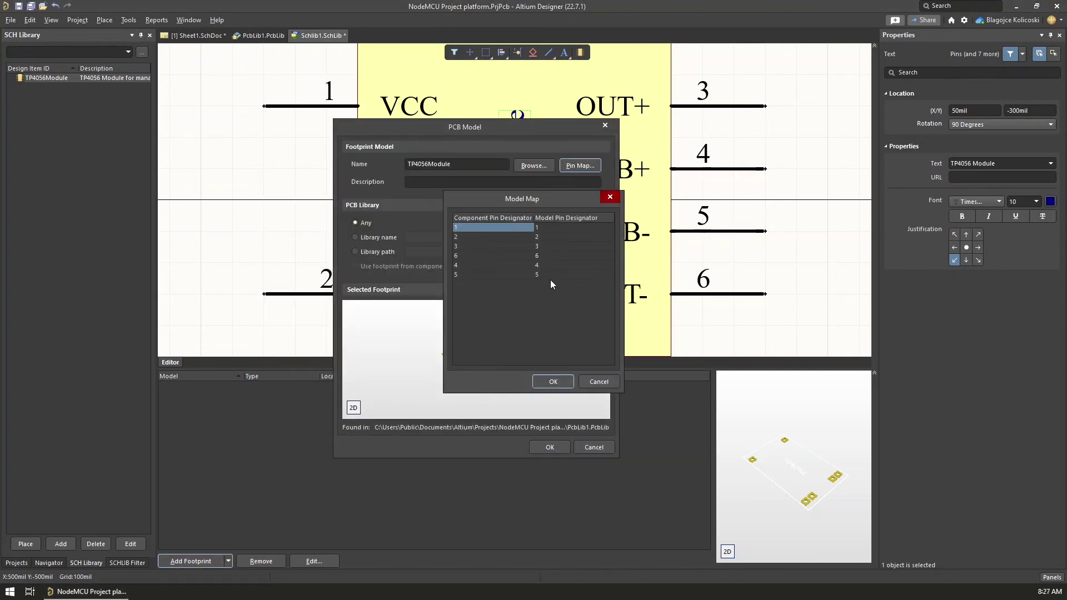
{"action": "left_click", "coordinate": [555, 383]}
{"action": "key", "text": "Return"}
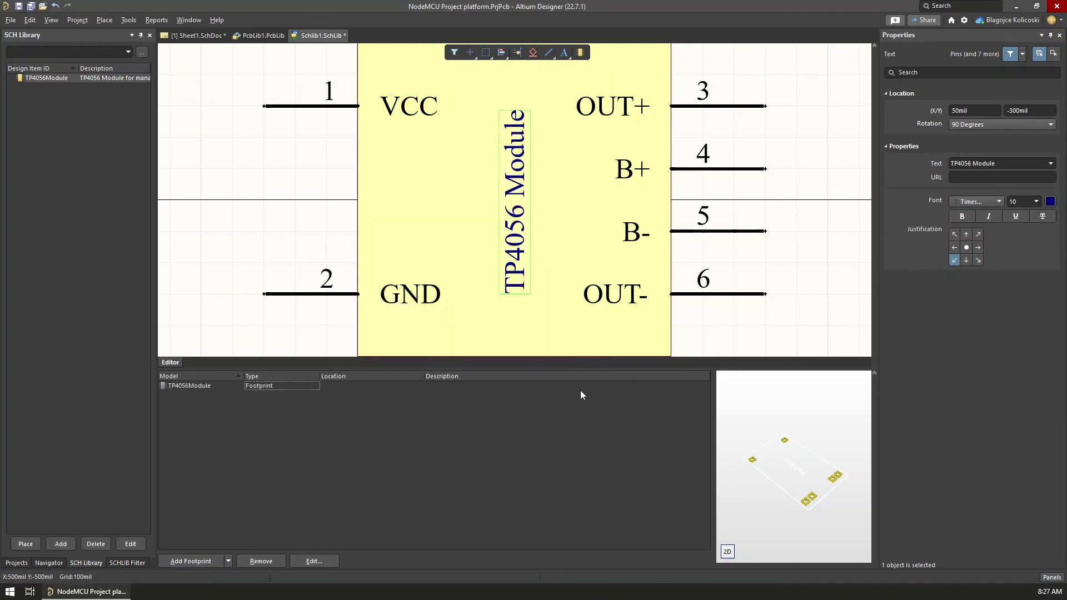
- On Sheet1, run Tools > Update From Libraries through to Finish
{"action": "left_click", "coordinate": [192, 37]}
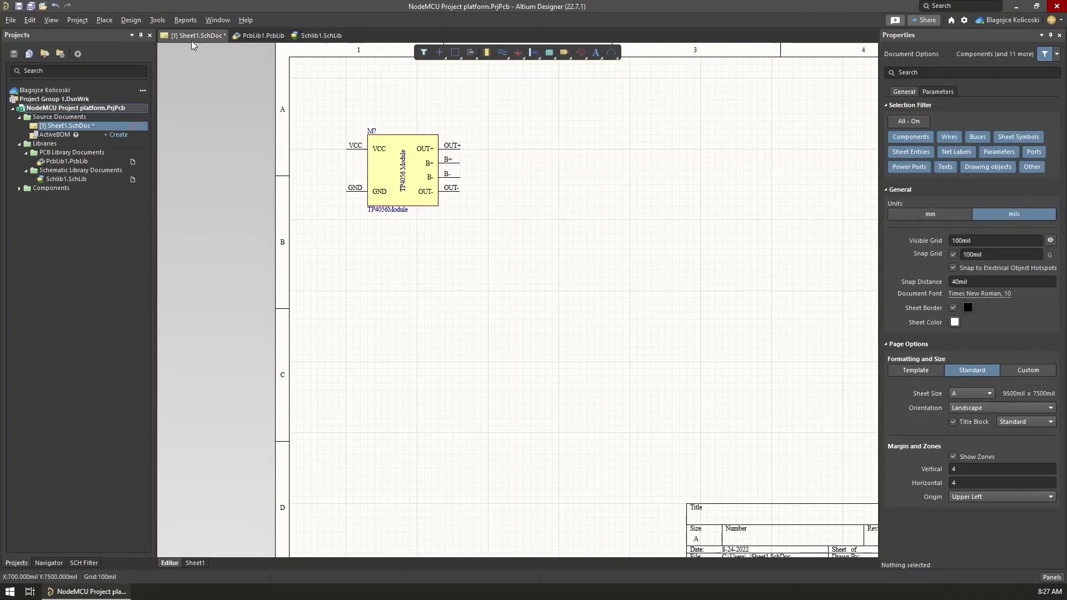
{"action": "left_click", "coordinate": [155, 20]}
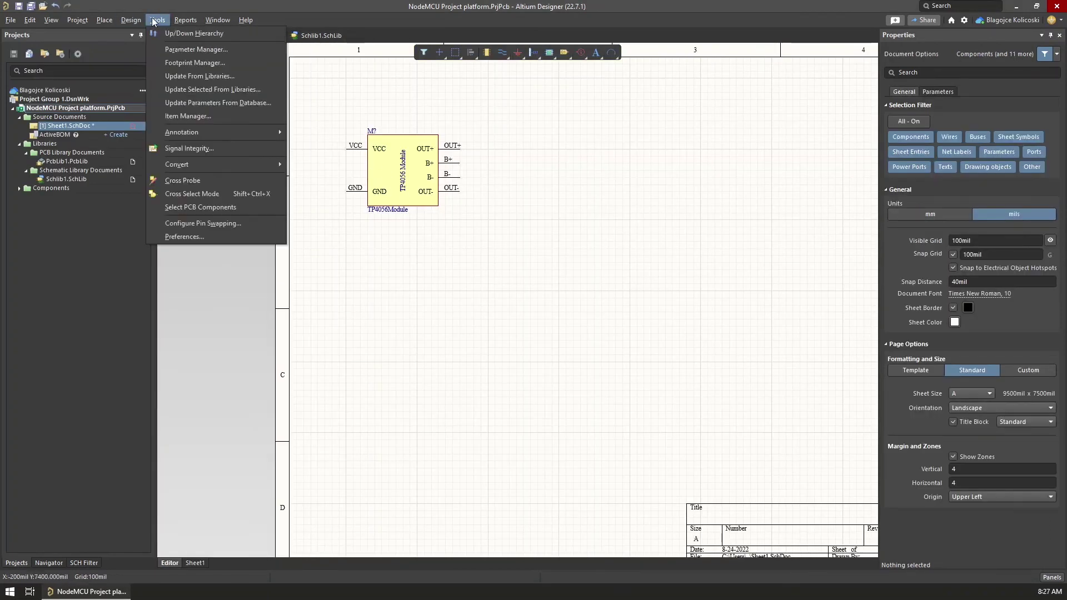
{"action": "left_click", "coordinate": [191, 77]}
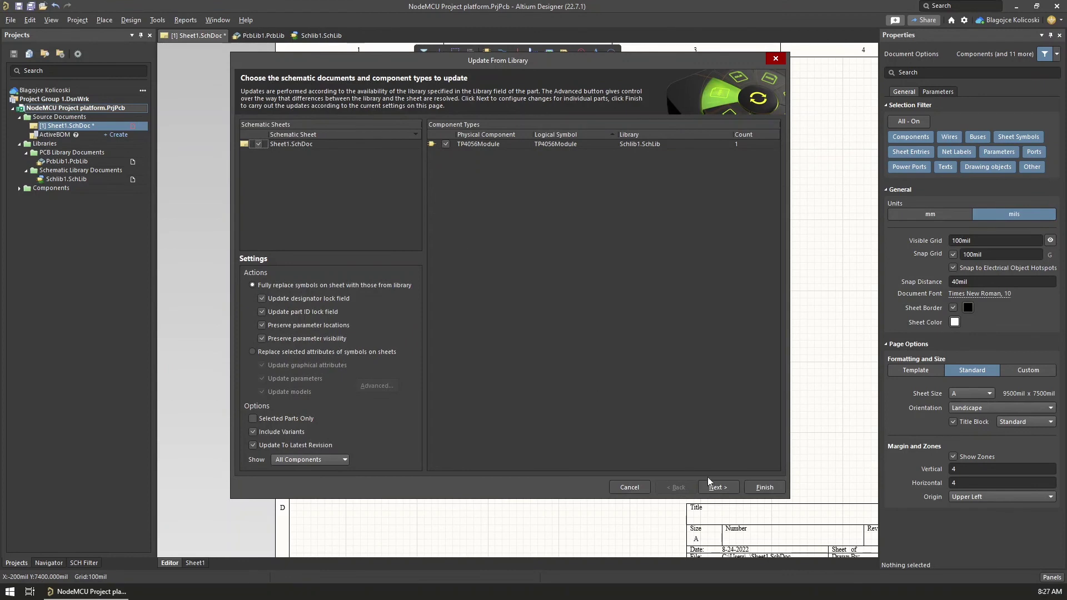
{"action": "left_click", "coordinate": [716, 487]}
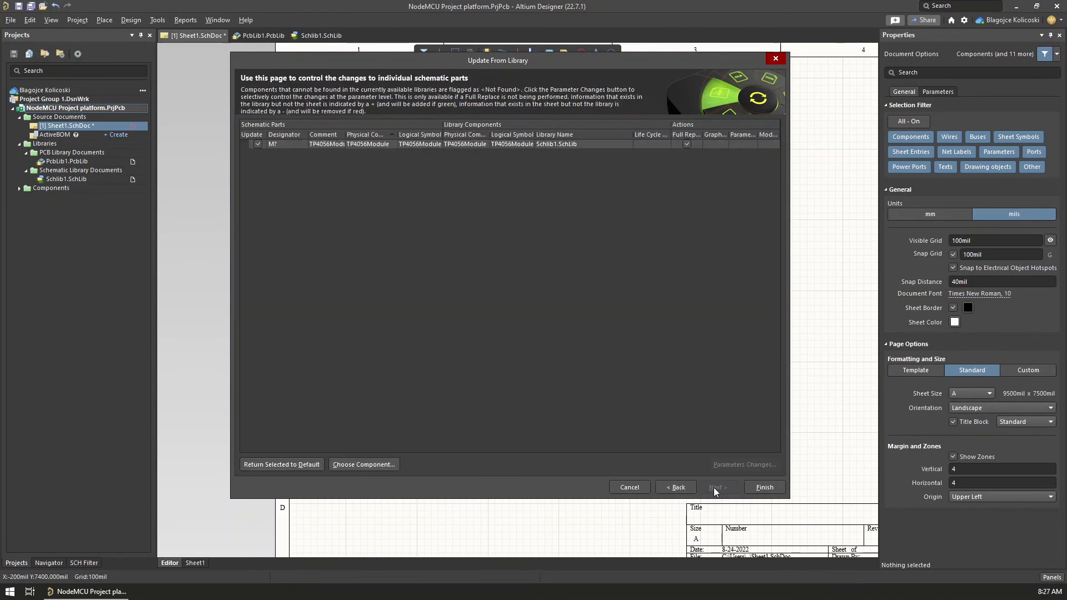
{"action": "left_click", "coordinate": [762, 486]}
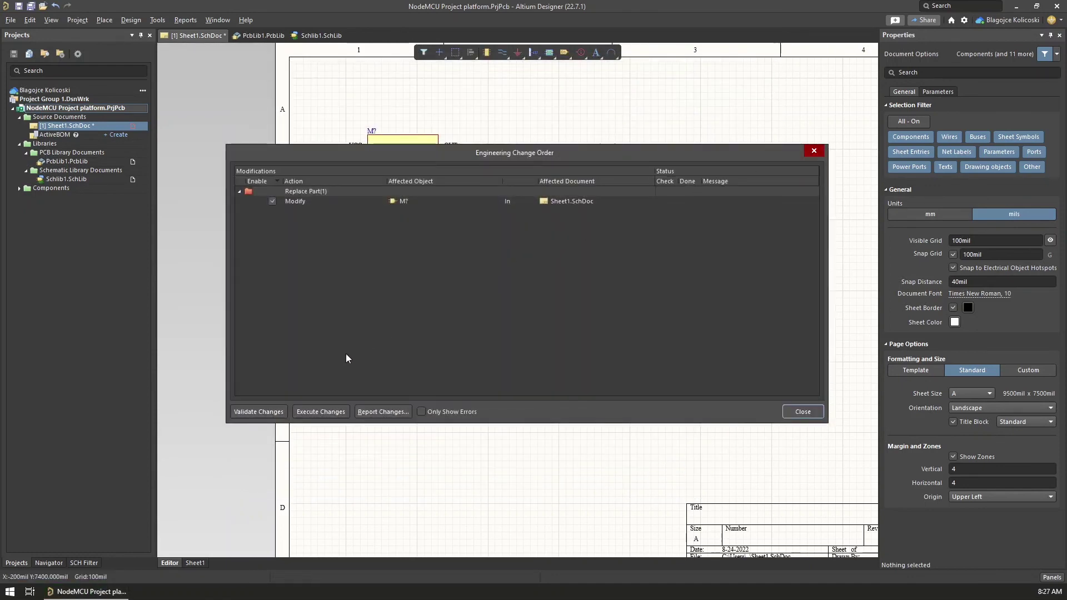
- Validate and execute the component change order, then close it
{"action": "left_click", "coordinate": [260, 411]}
{"action": "left_click", "coordinate": [312, 412]}
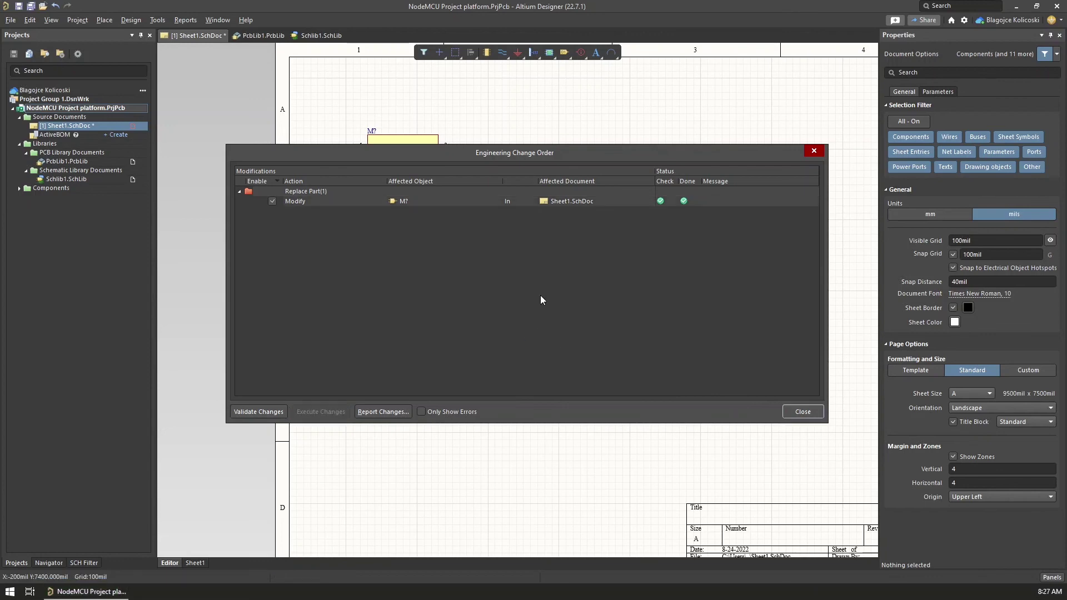
{"action": "left_click", "coordinate": [800, 411]}
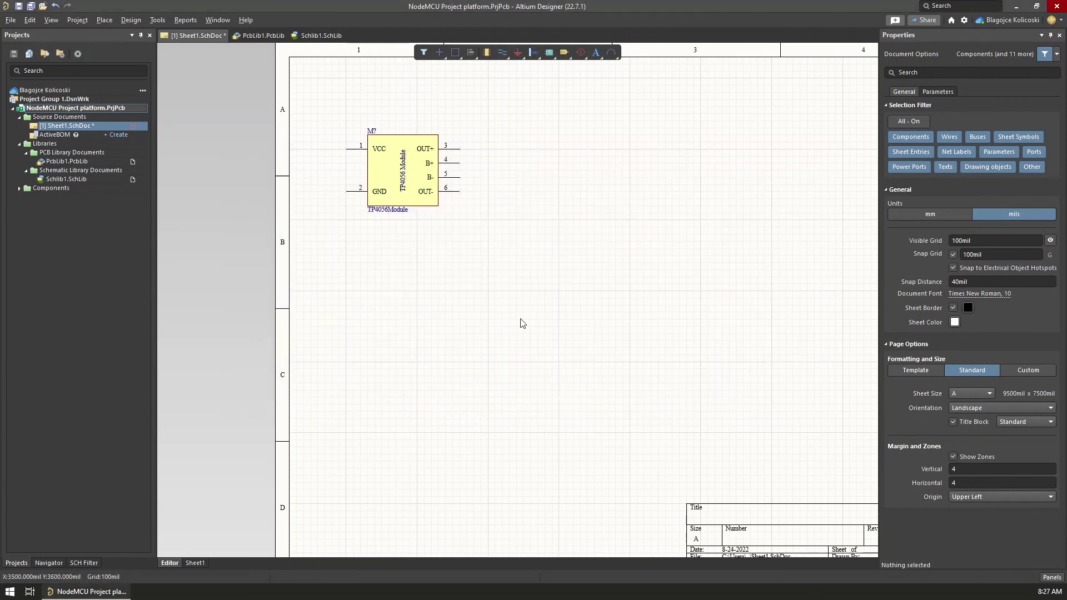
{"action": "left_click", "coordinate": [413, 171]}
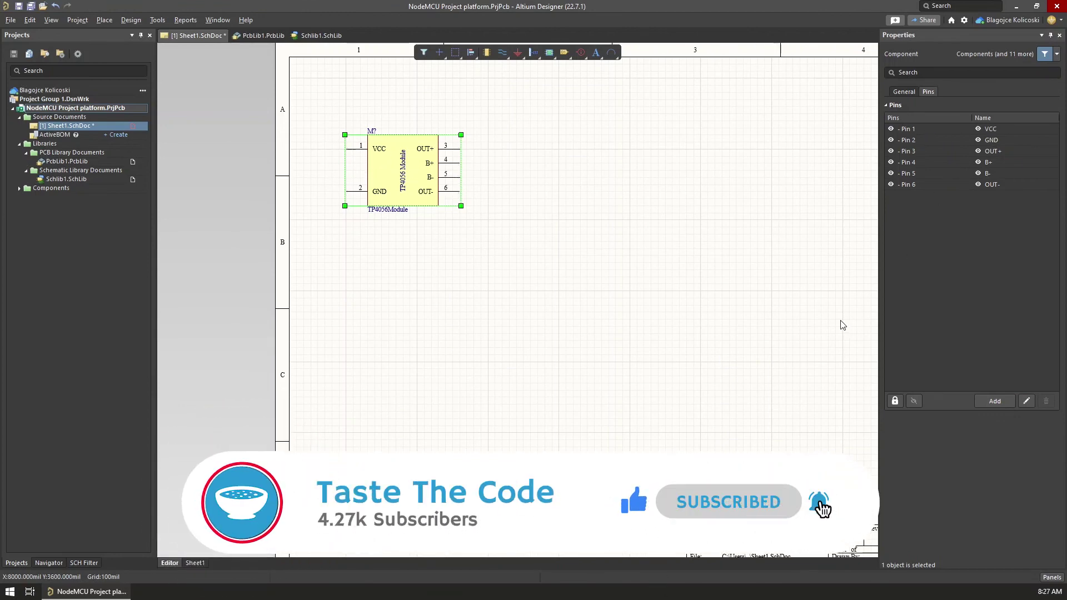
- Confirm the TP4056Module footprint on the component, then save Sheet1.SchDoc with Ctrl+S
{"action": "left_click", "coordinate": [901, 92]}
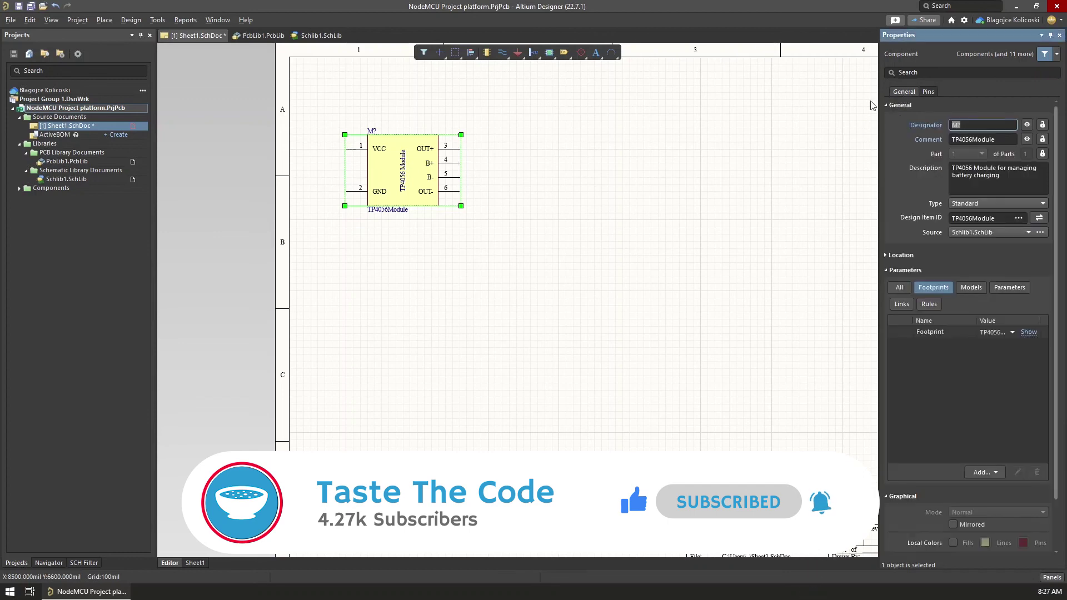
{"action": "left_click", "coordinate": [557, 210]}
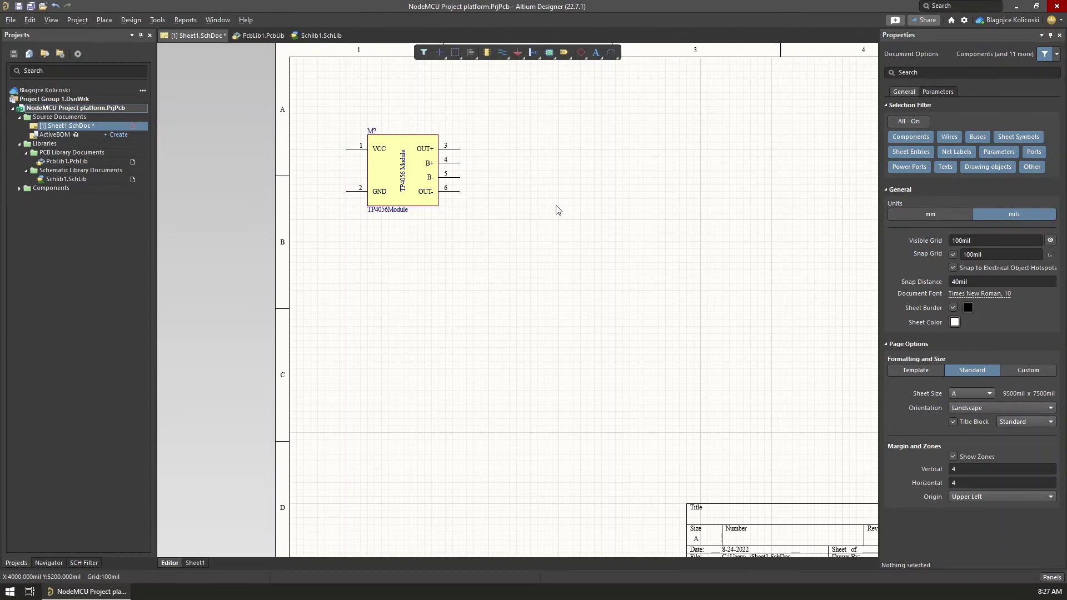
{"action": "key", "text": "ctrl+s"}
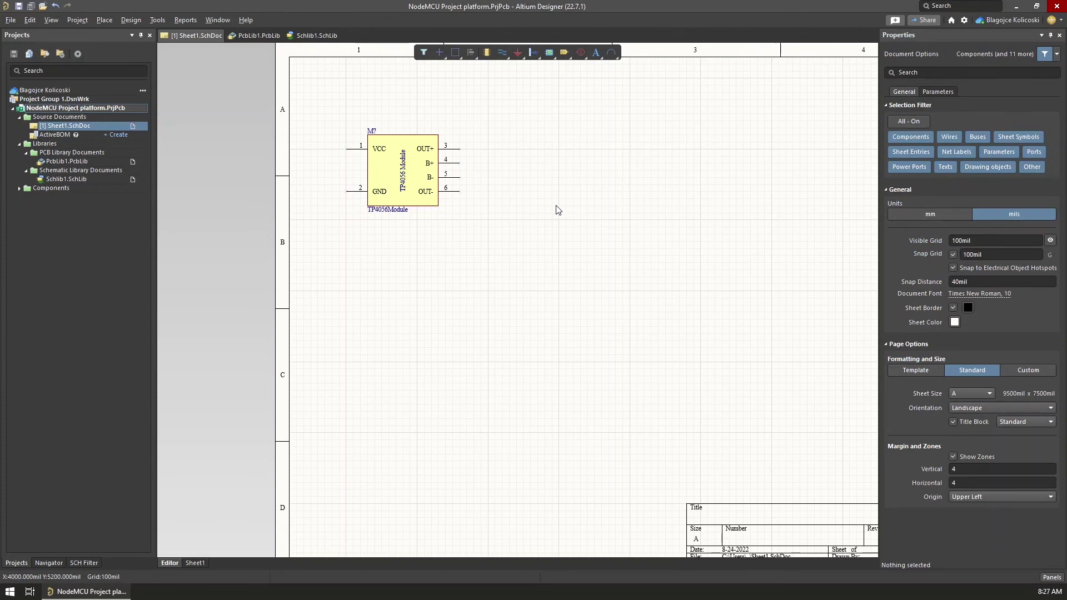